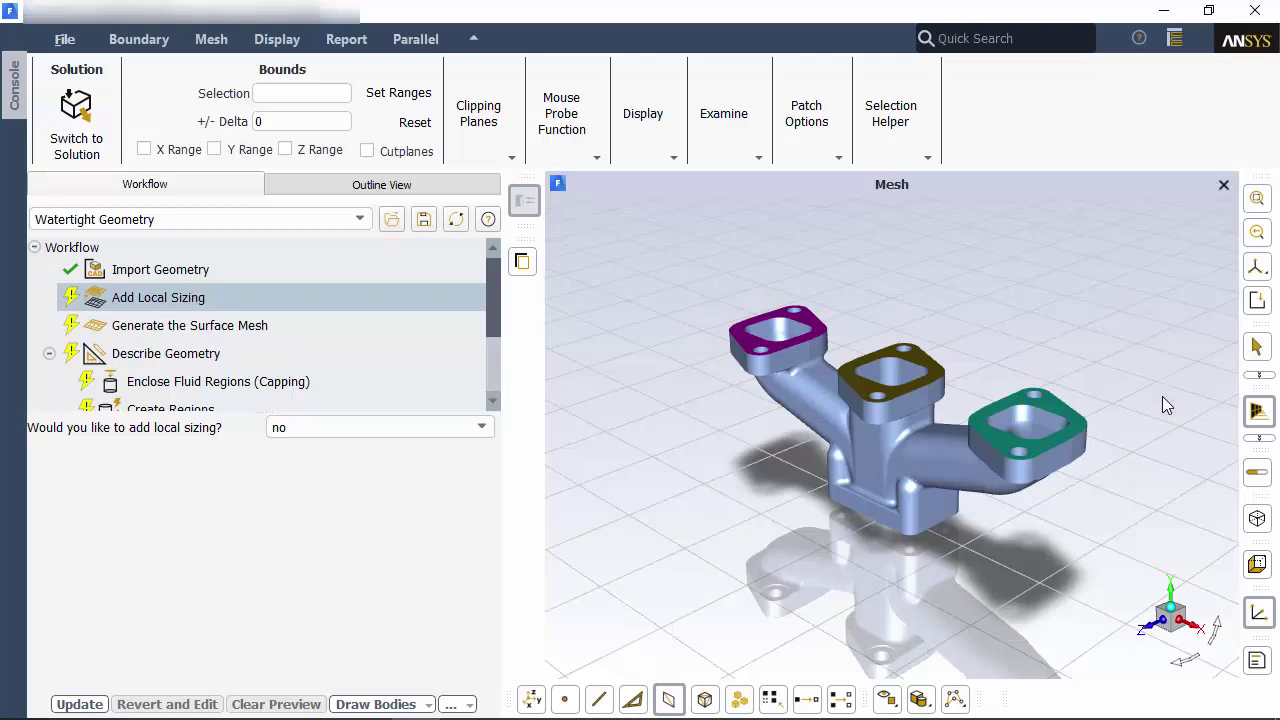
# Step: Orbit the manifold and finish Add Local Sizing with 'add local sizing' left at no
pyautogui.moveTo(1162, 396)
pyautogui.mouseDown()
pyautogui.moveTo(1156, 242)
pyautogui.moveTo(1148, 416)
pyautogui.mouseUp()
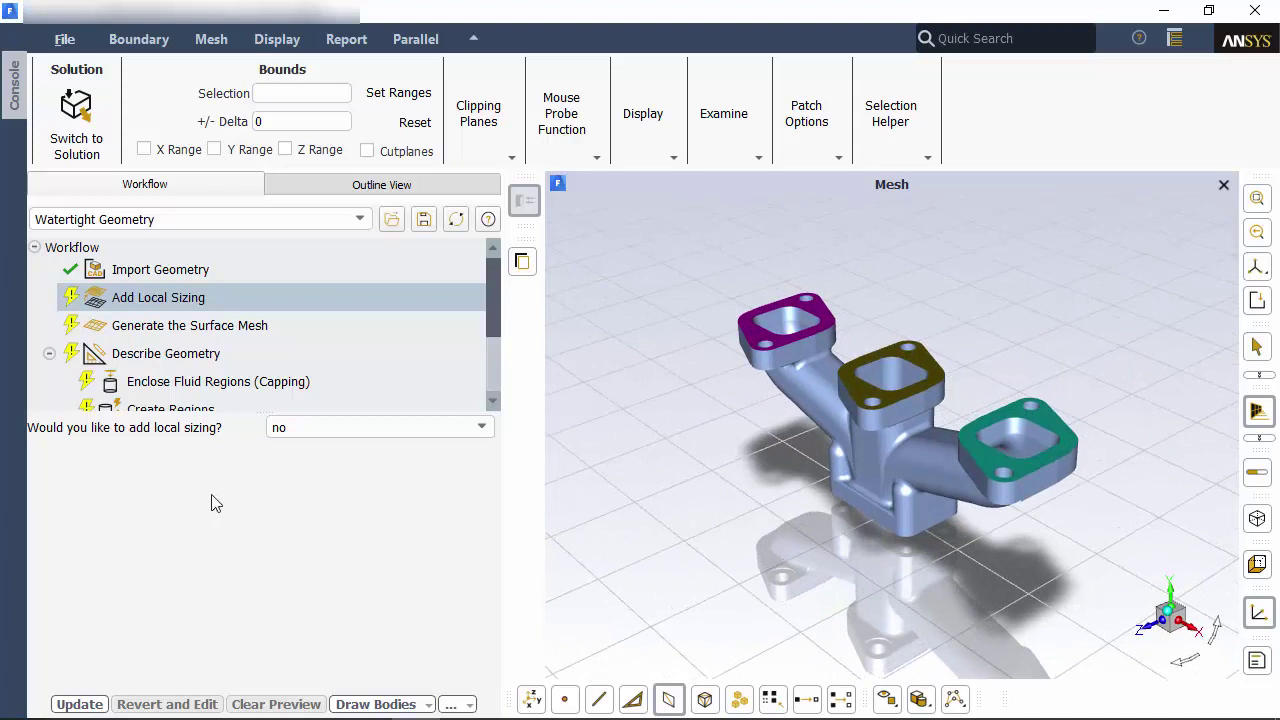
pyautogui.click(79, 704)
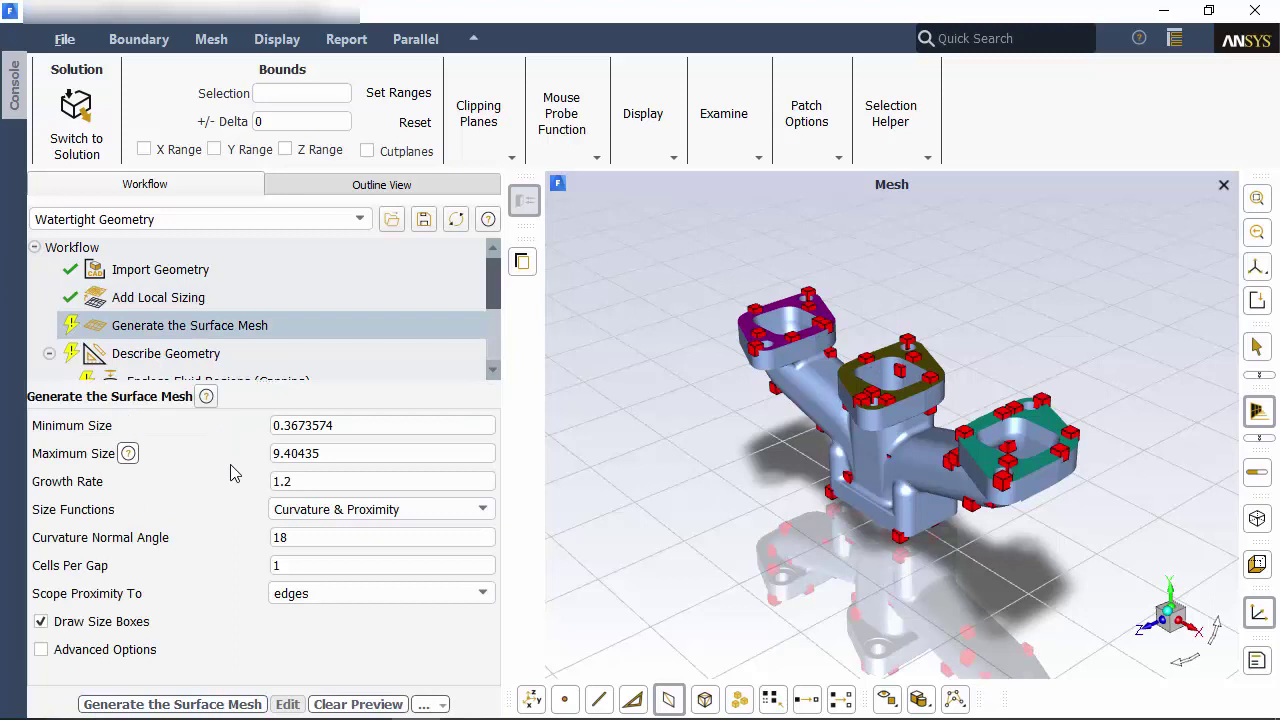
# Step: Generate the surface mesh, then describe the geometry as both fluid and solid regions with cap openings set to Yes
pyautogui.click(220, 704)
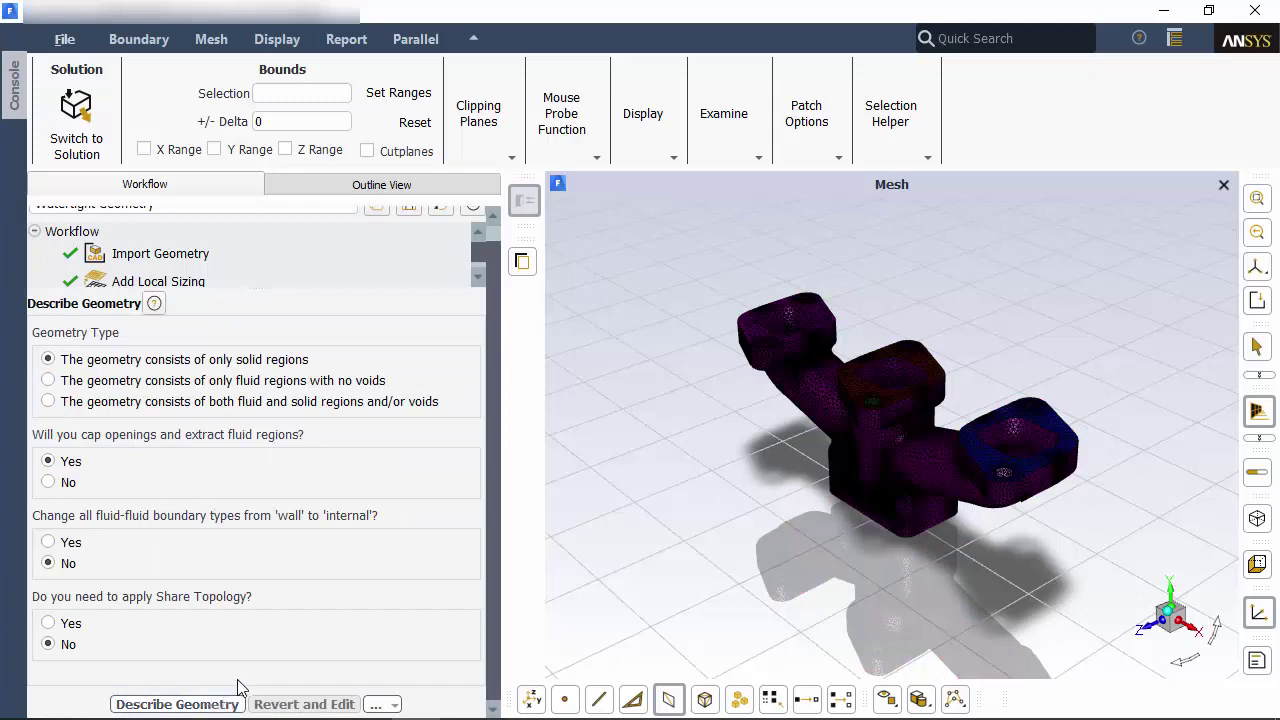
pyautogui.click(224, 703)
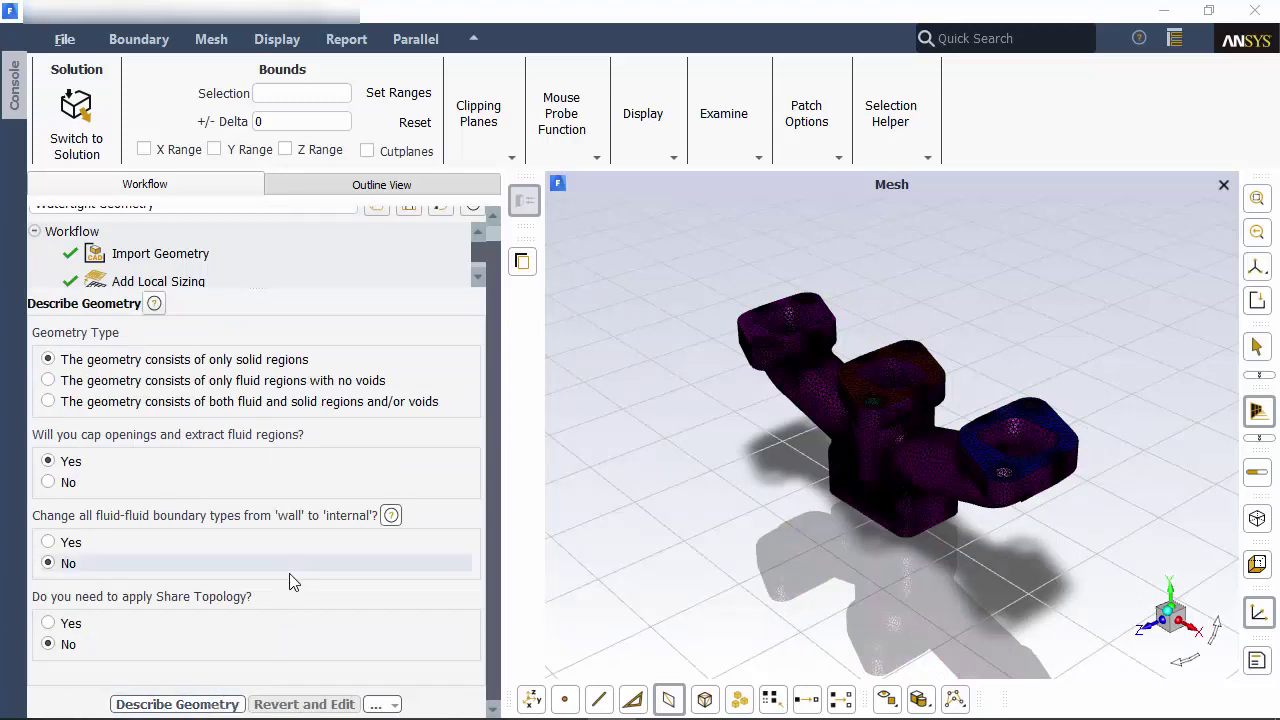
pyautogui.click(268, 408)
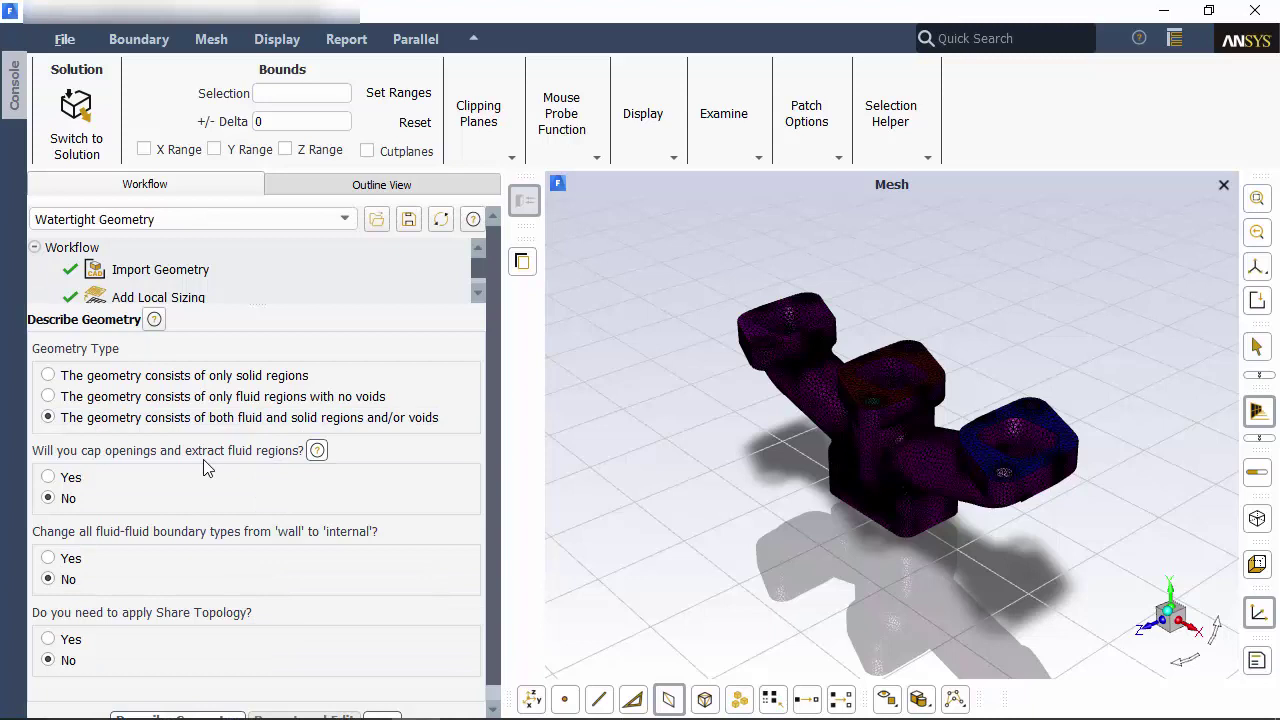
pyautogui.click(92, 484)
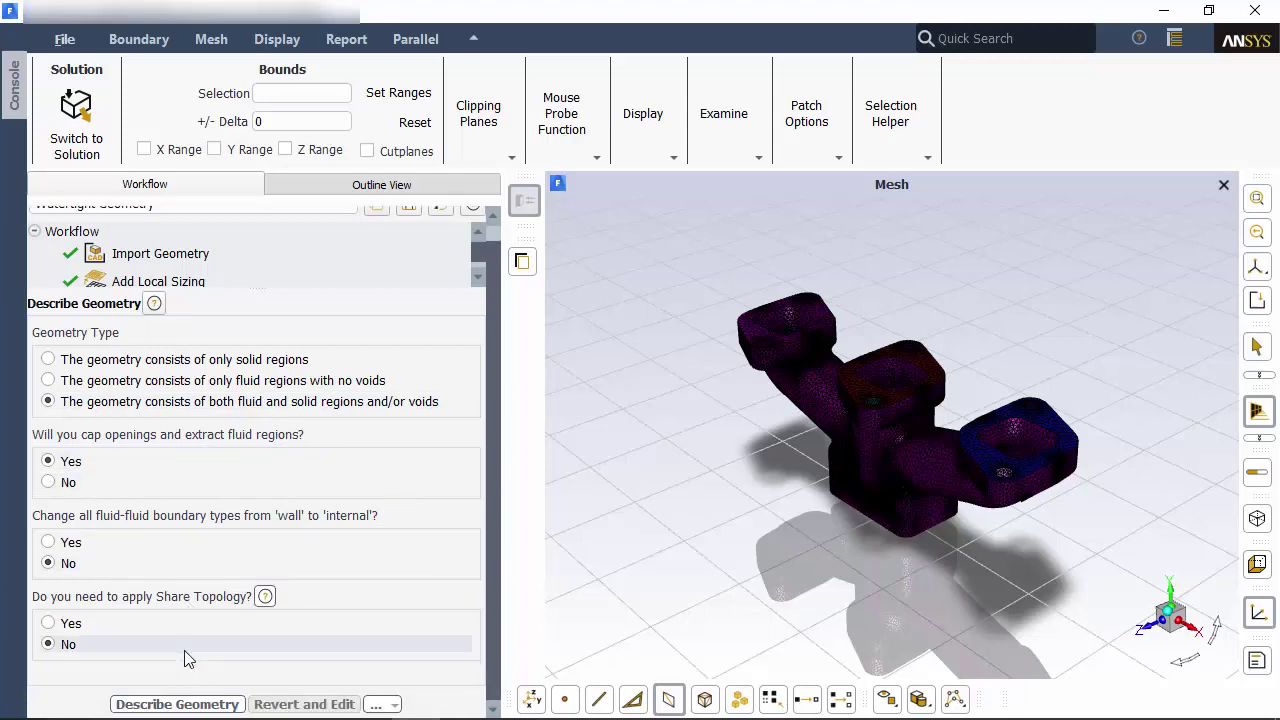
pyautogui.click(183, 703)
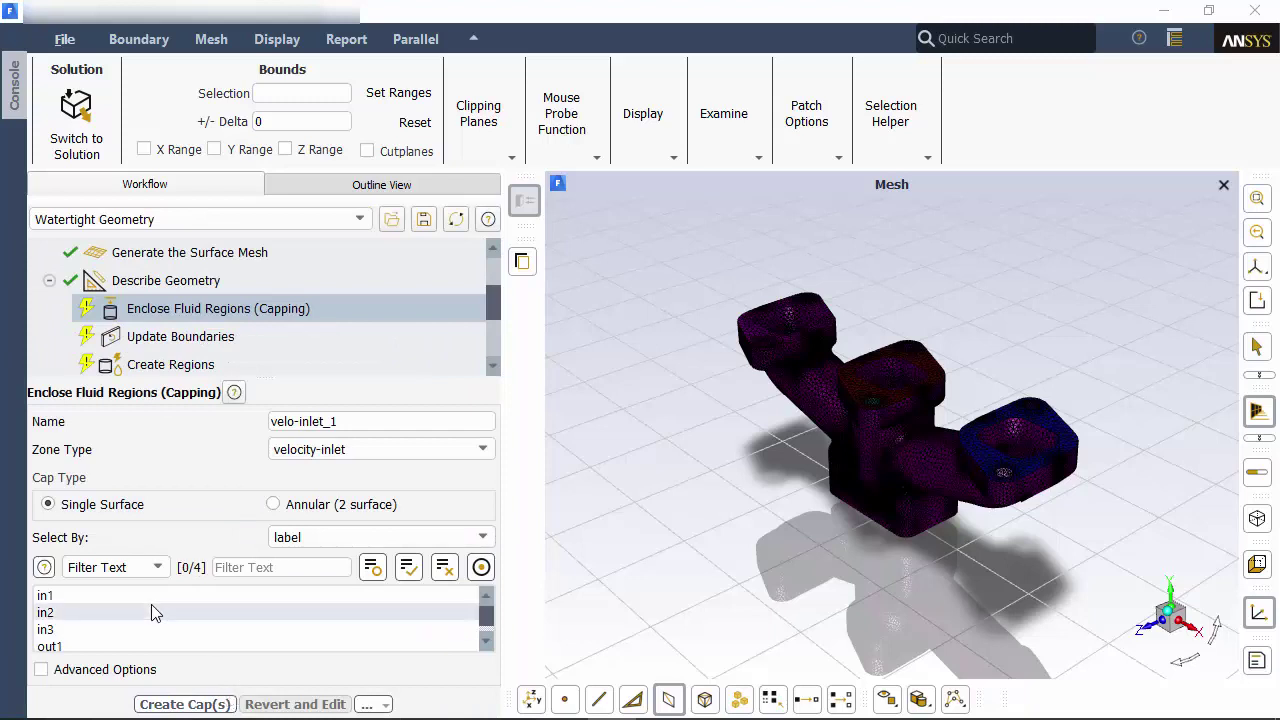
# Step: Cap in1, in2 and in3 together as a cap named 'inlets'
pyautogui.click(120, 595)
pyautogui.click(120, 610)
pyautogui.click(116, 632)
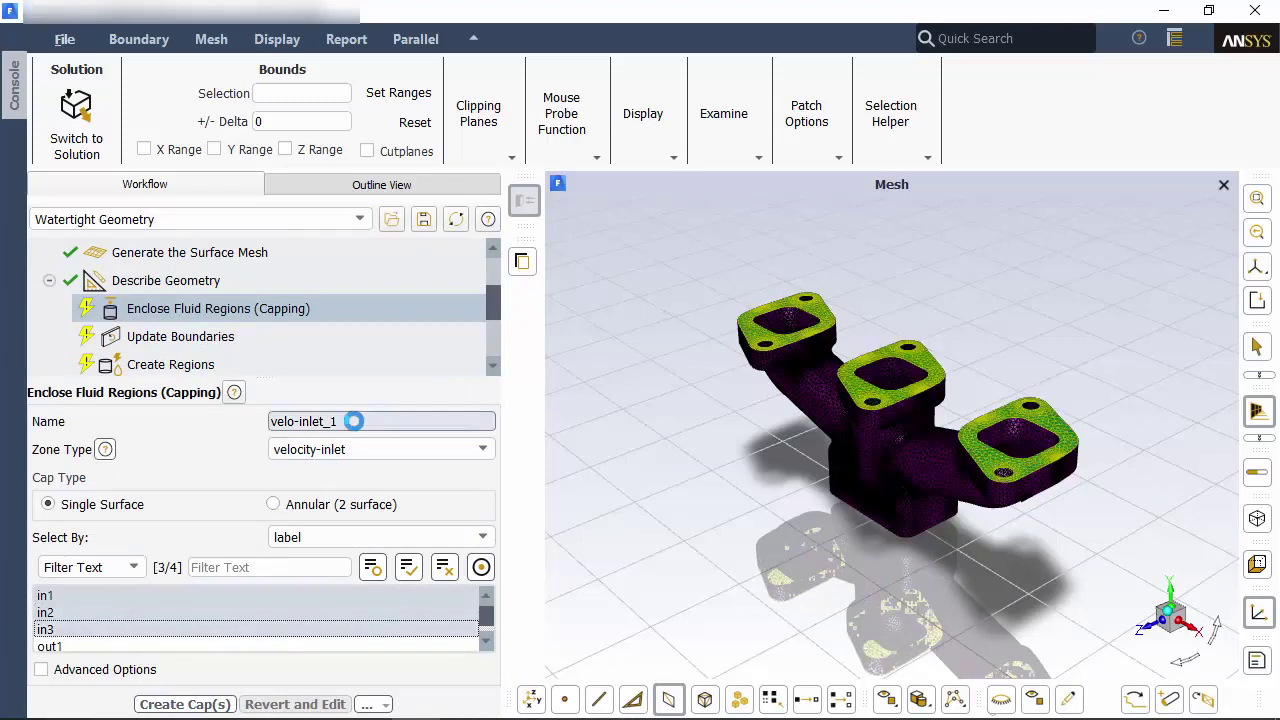
pyautogui.tripleClick(362, 421)
pyautogui.write('inlets')
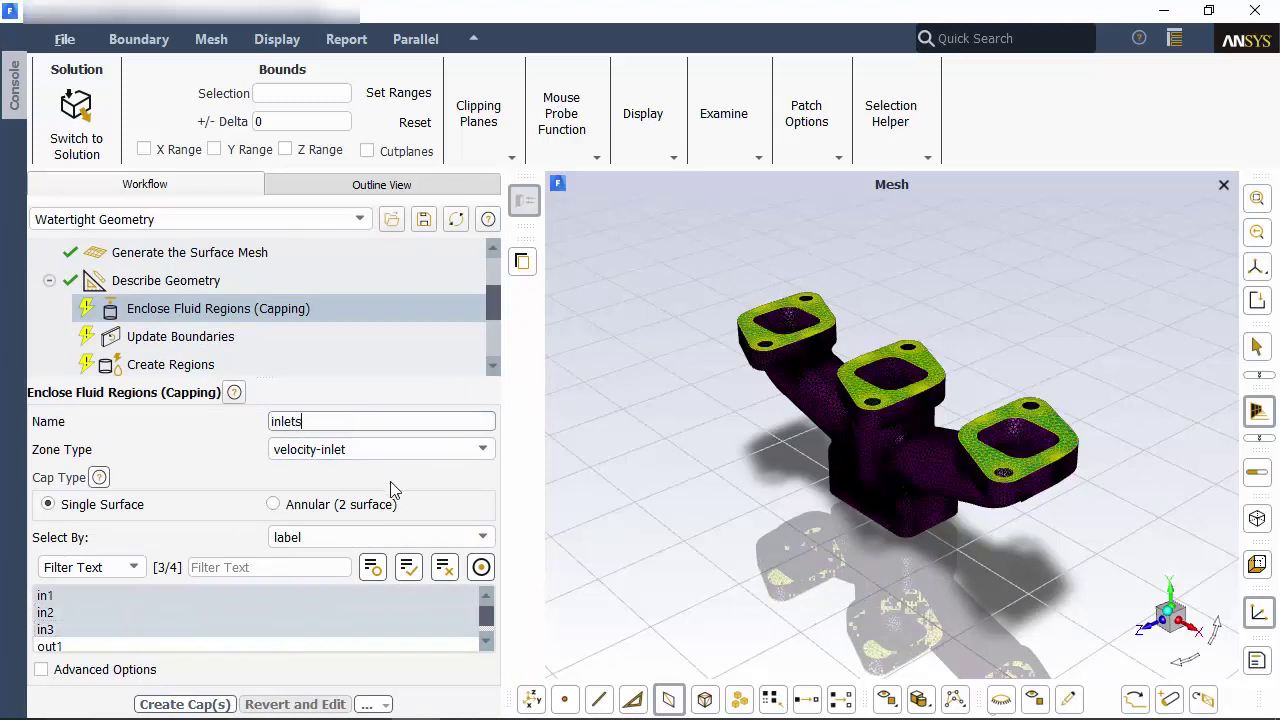
pyautogui.click(195, 705)
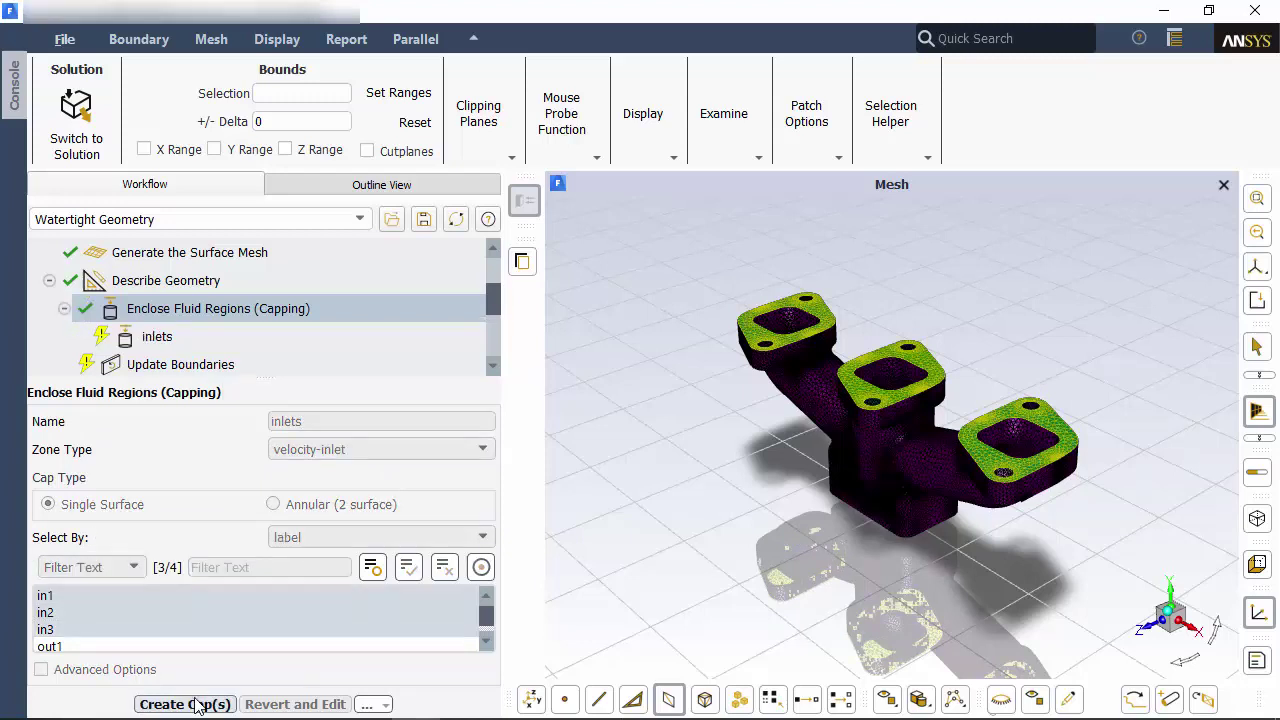
# Step: Cap out1 as a pressure-outlet named 'outlet'
pyautogui.click(120, 603)
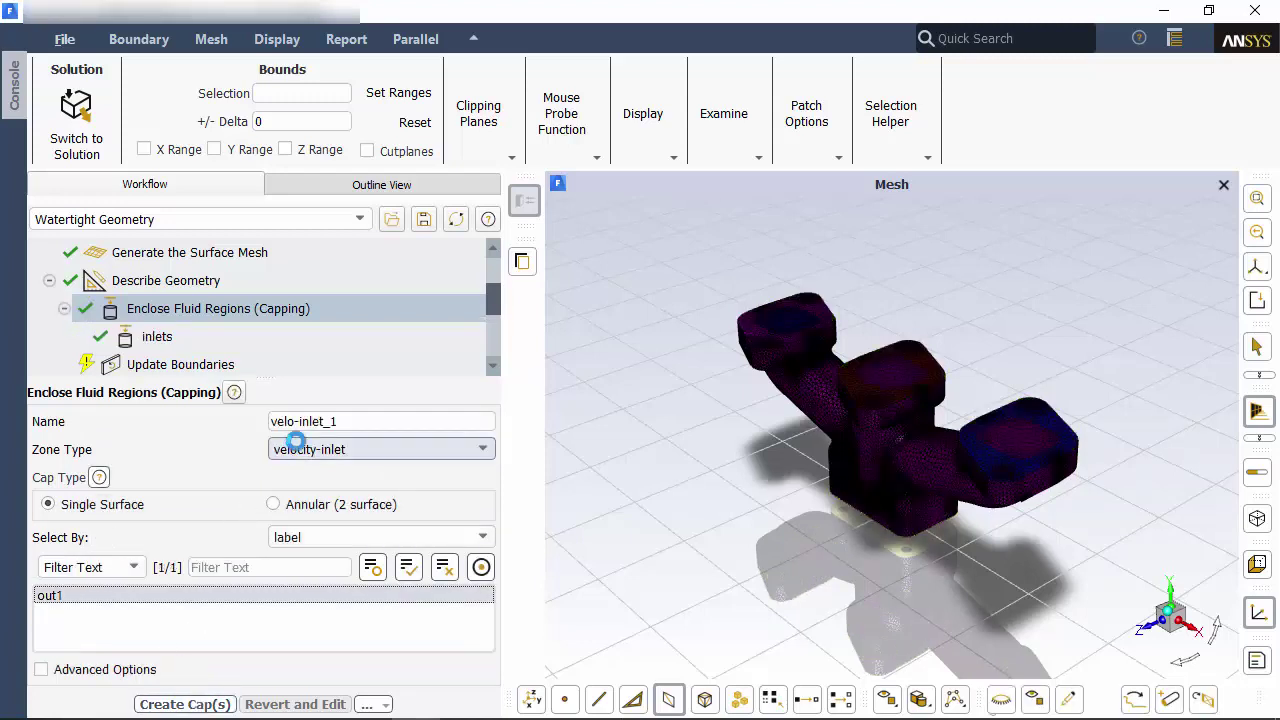
pyautogui.tripleClick(300, 421)
pyautogui.write('outlet')
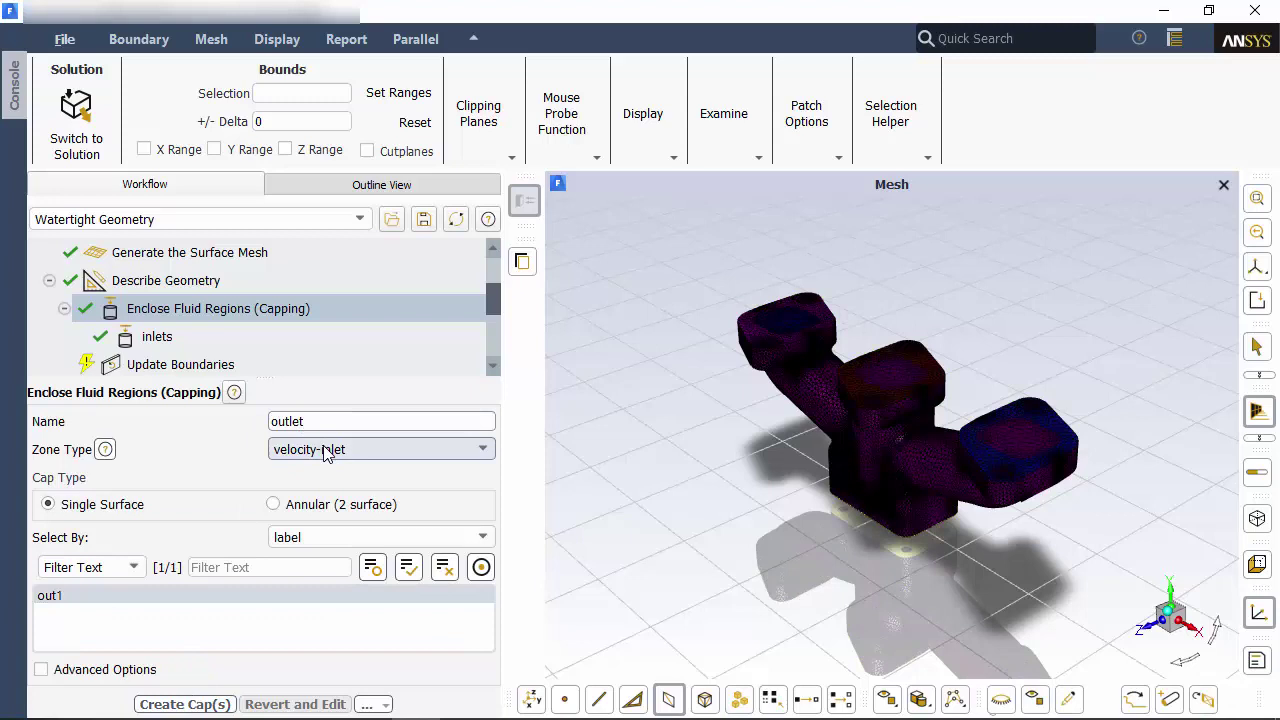
pyautogui.click(325, 450)
pyautogui.click(336, 484)
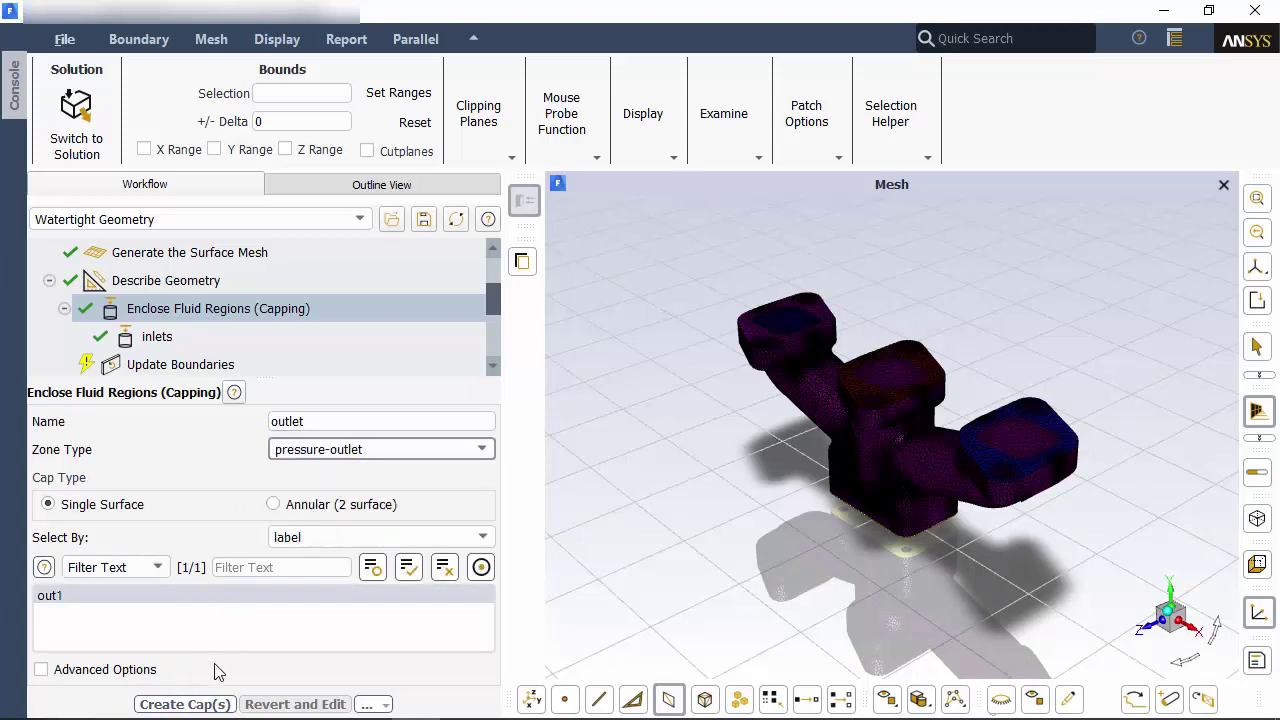
pyautogui.click(190, 702)
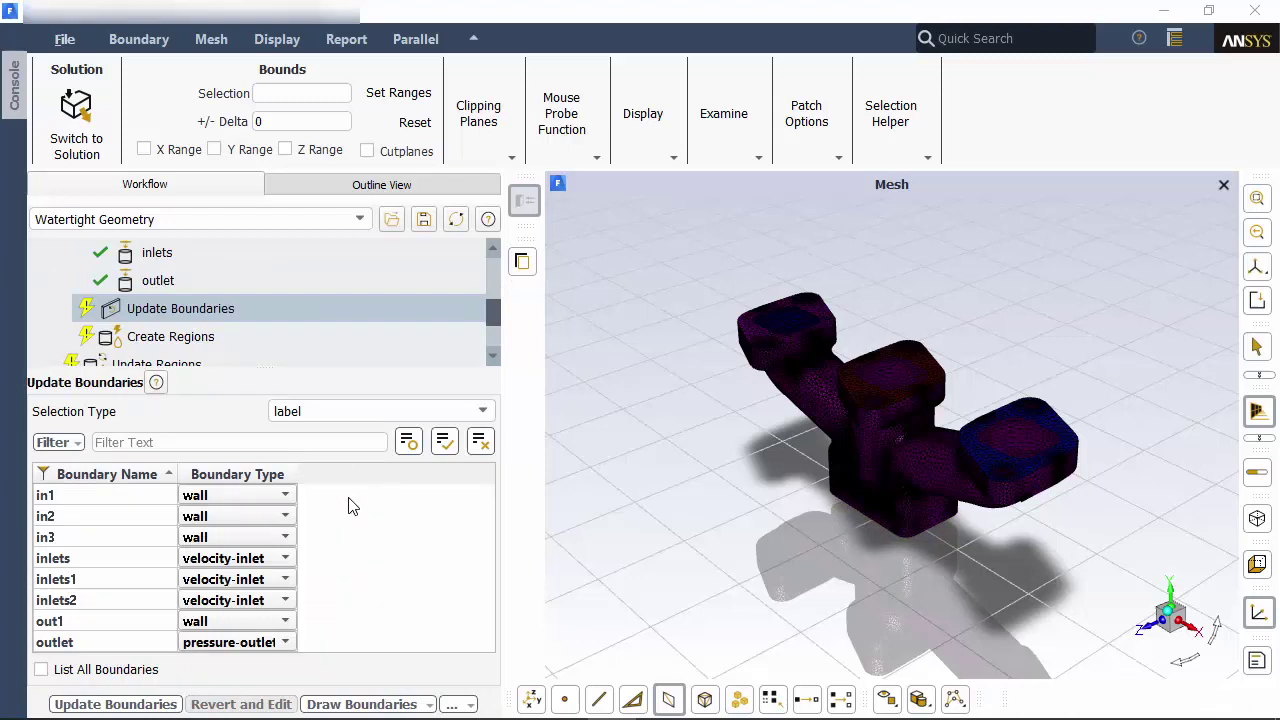
# Step: Accept the boundary types, create the fluid and solid regions, and apply the region types
pyautogui.click(168, 704)
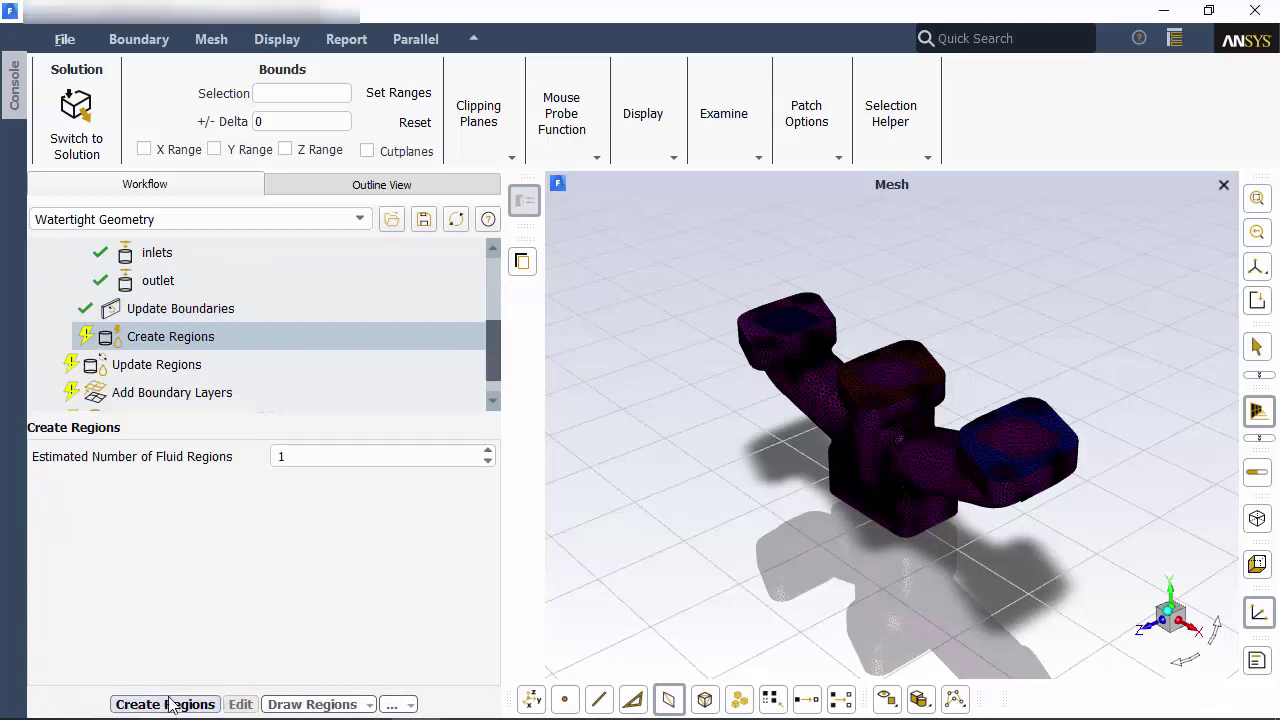
pyautogui.click(168, 704)
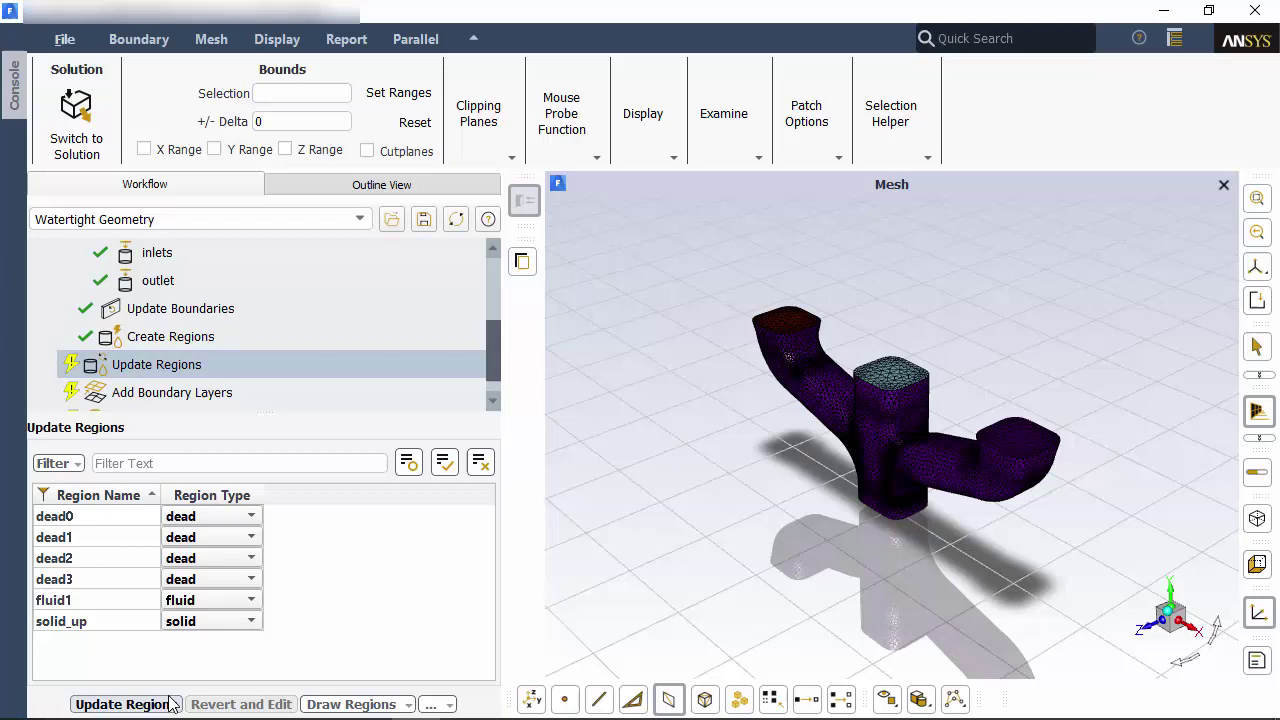
pyautogui.click(172, 704)
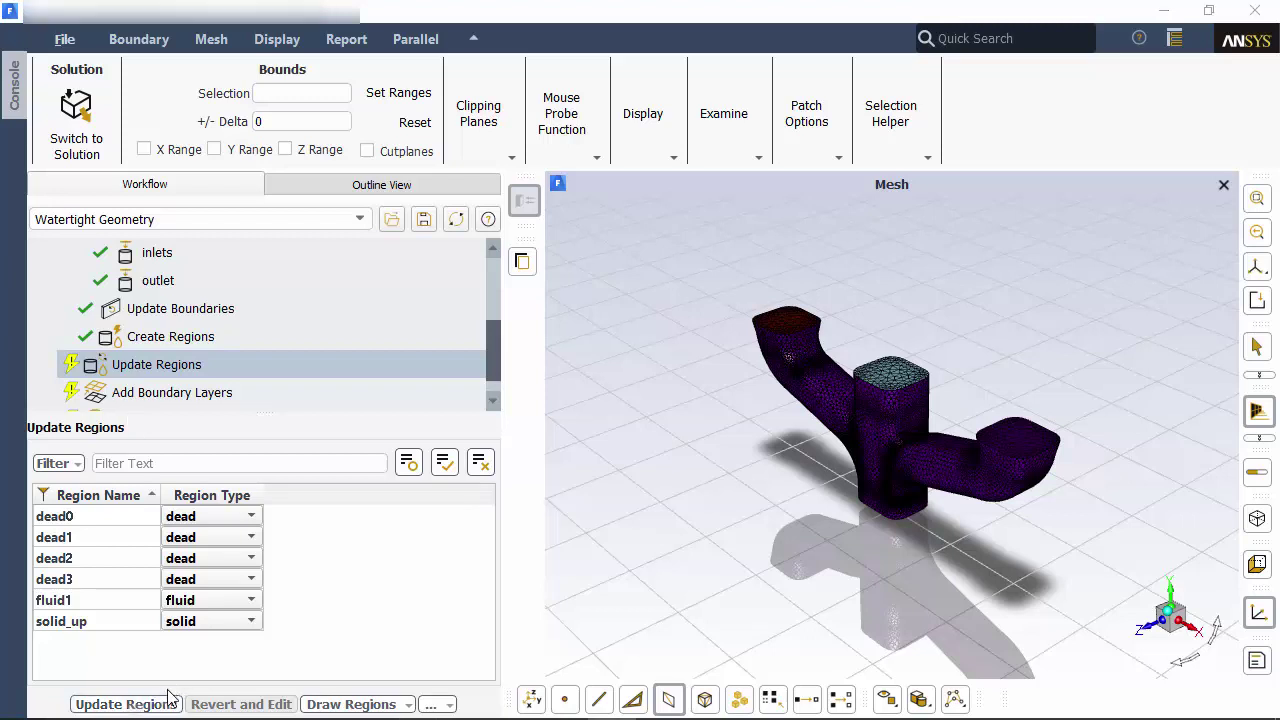
pyautogui.click(126, 704)
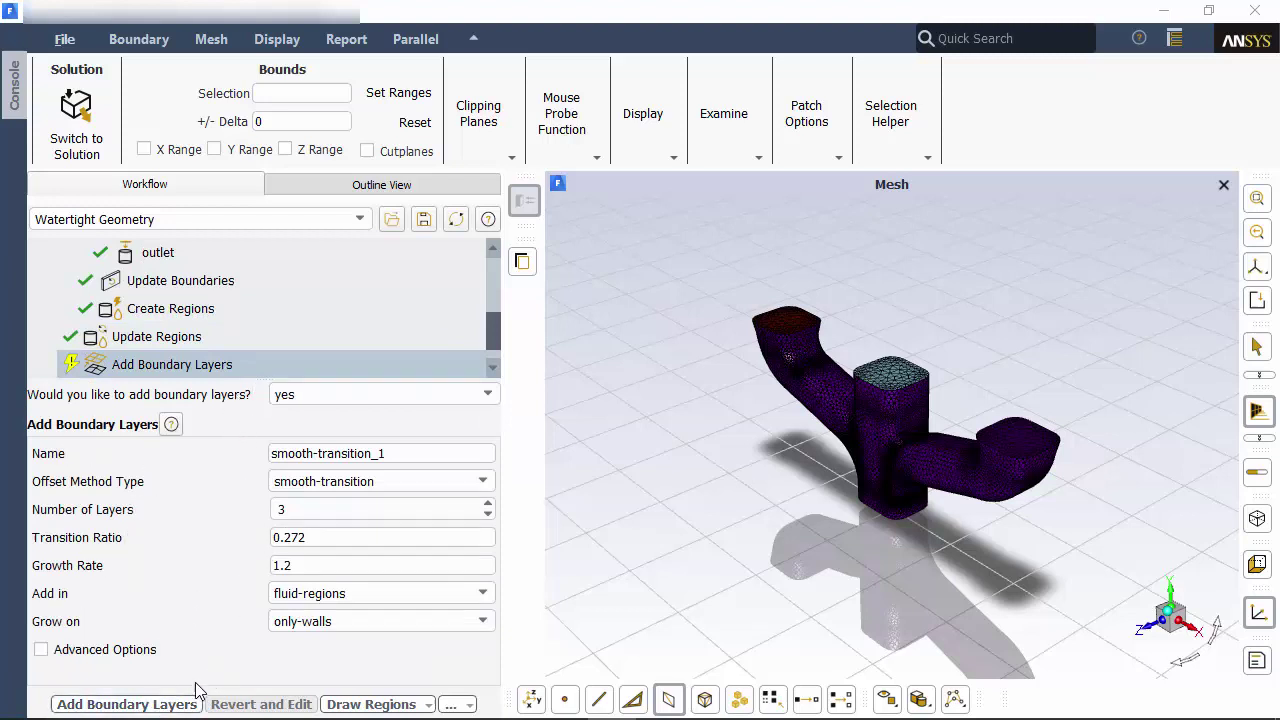
# Step: Add smooth-transition boundary layers, generate and check the polyhedral volume mesh, and switch to Solution
pyautogui.click(126, 704)
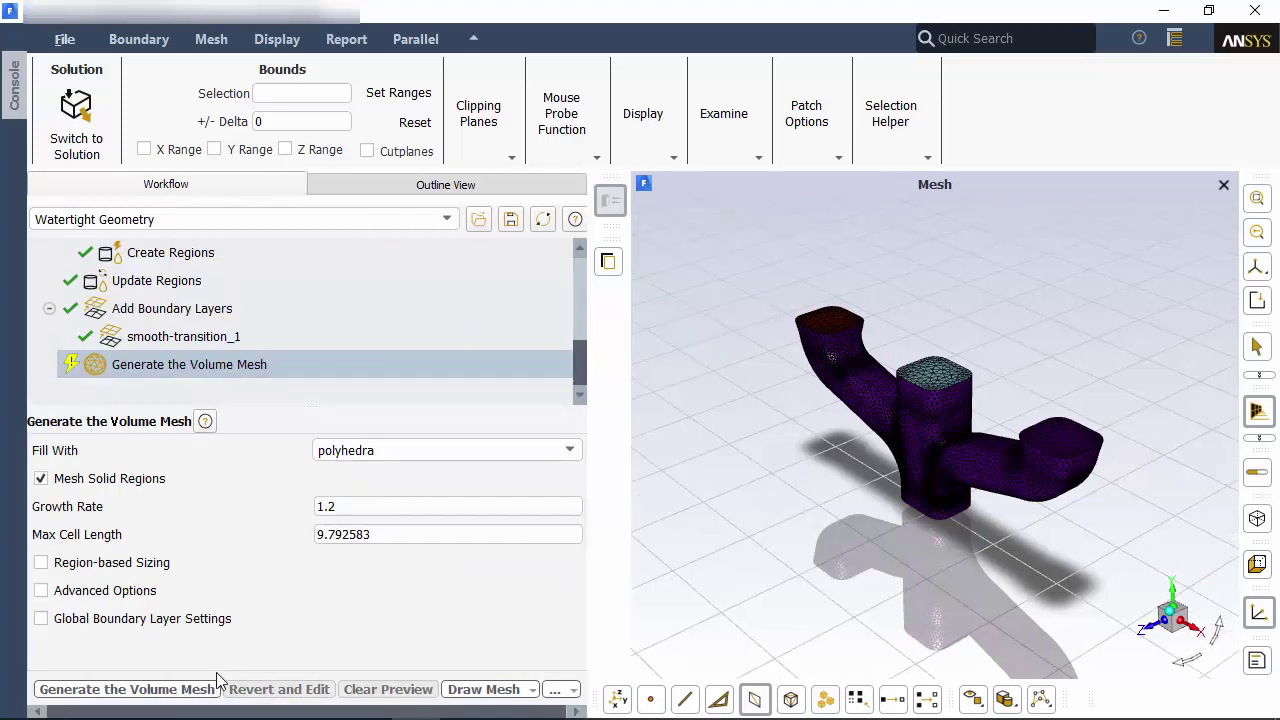
pyautogui.click(126, 689)
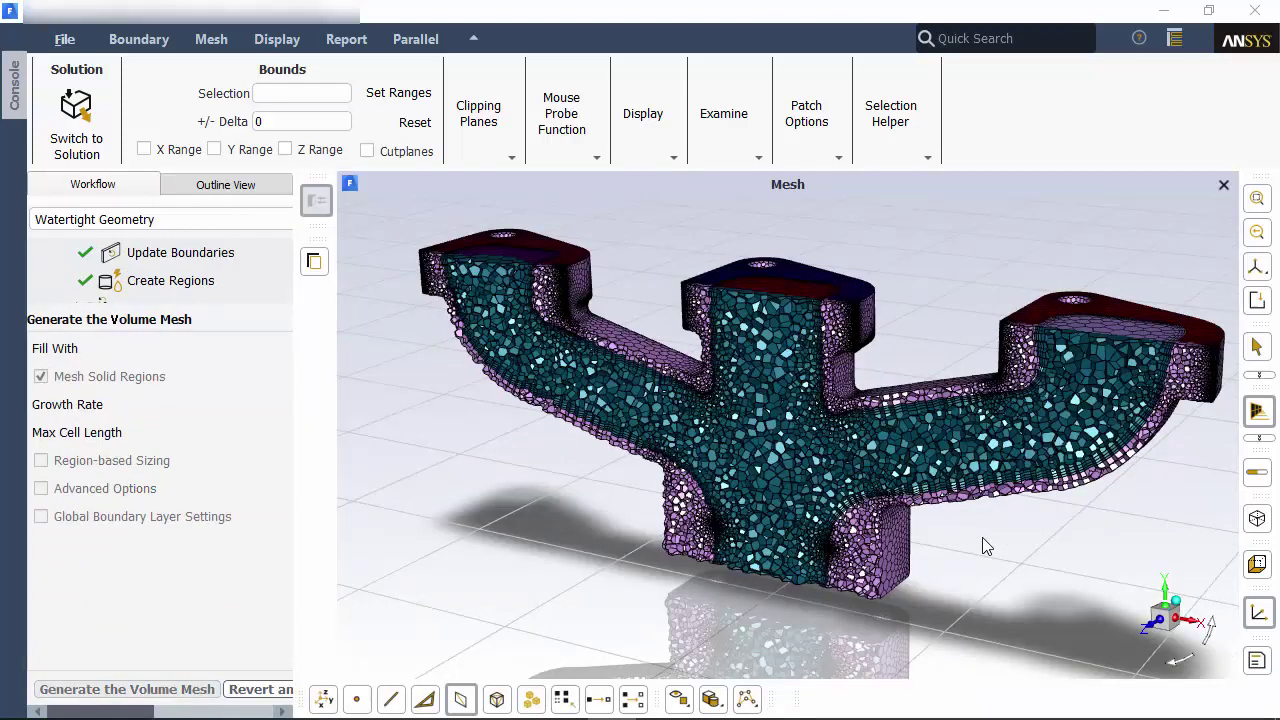
pyautogui.click(230, 40)
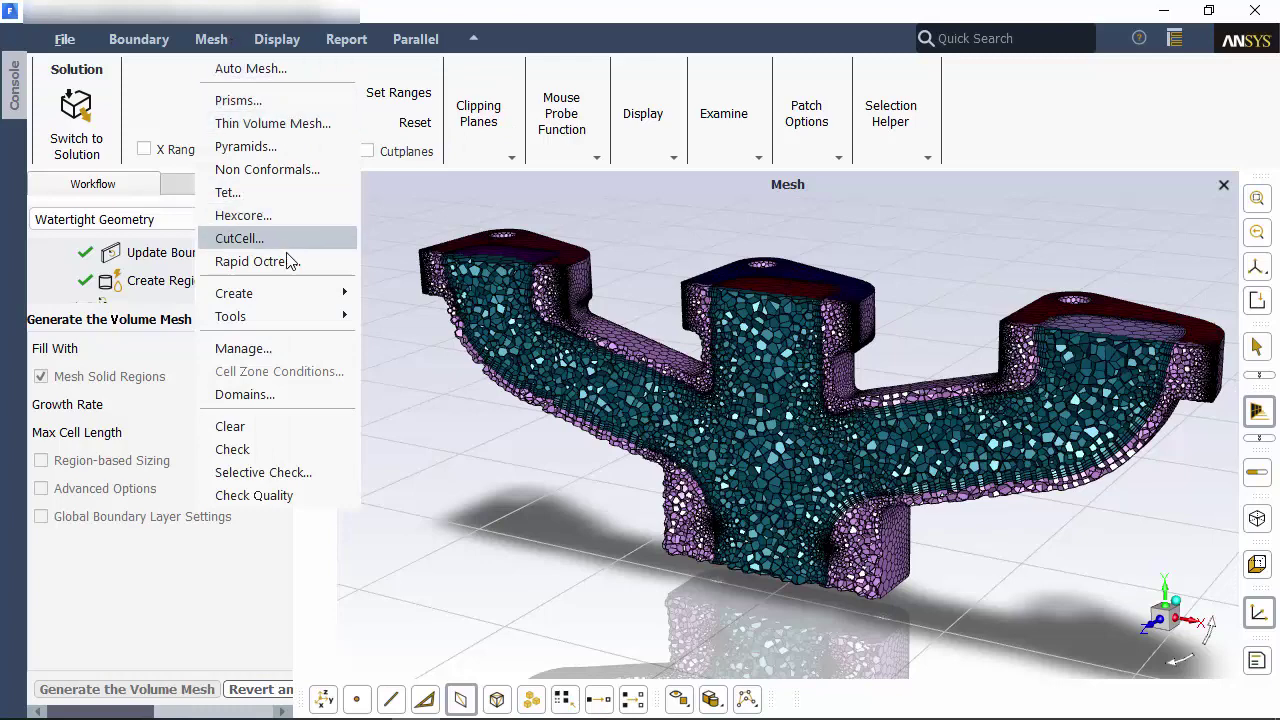
pyautogui.click(251, 448)
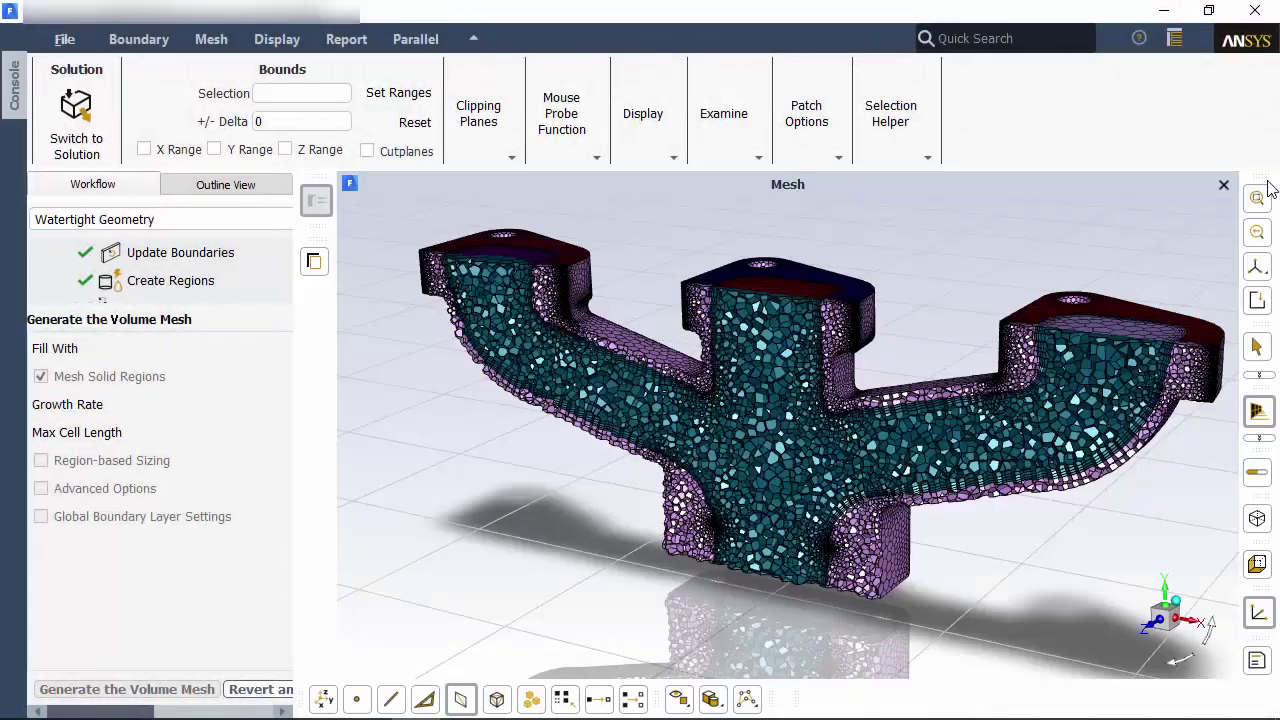
pyautogui.click(104, 111)
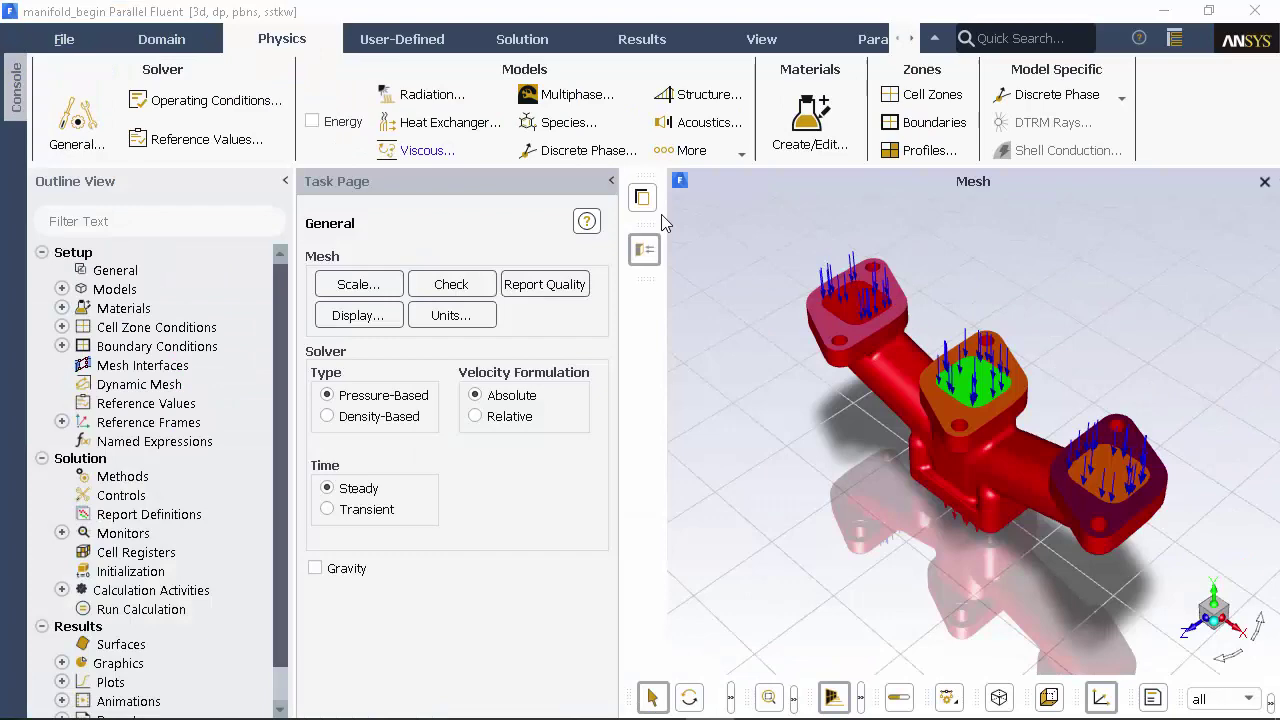
# Step: Keep the k-omega SST viscous model, enable Energy, and expand Materials > Solid to show aluminum
pyautogui.click(422, 151)
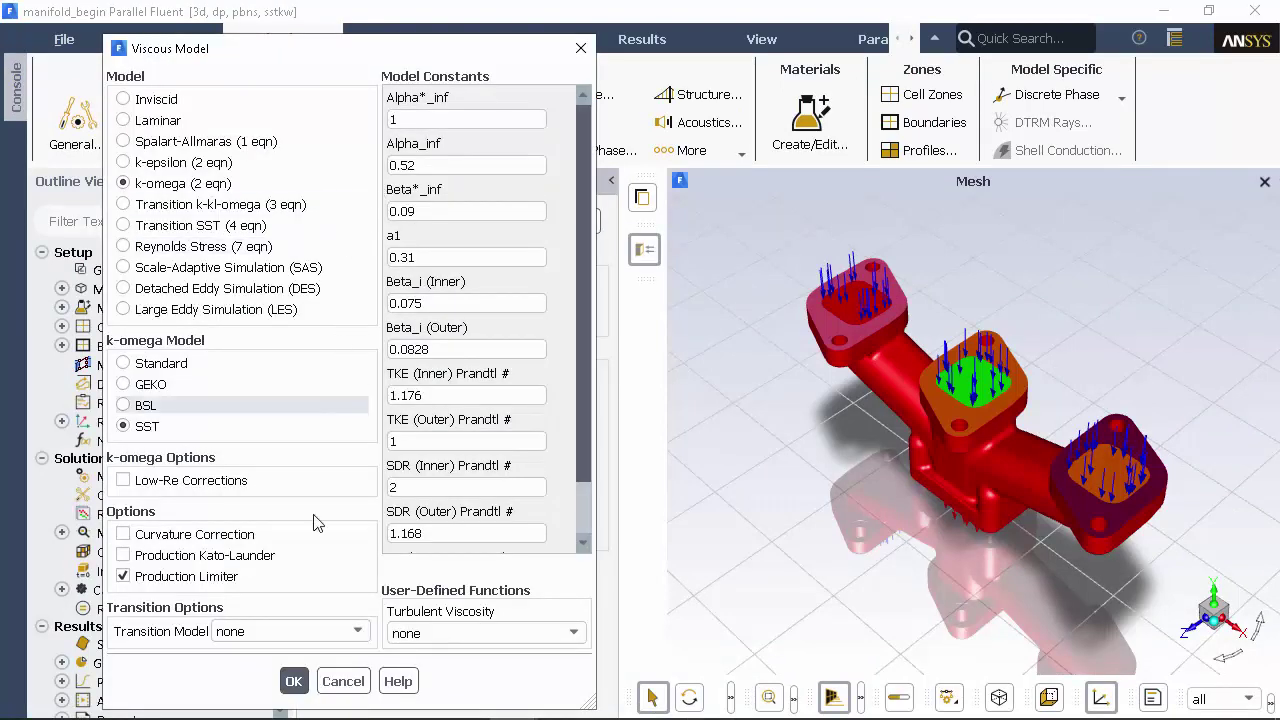
pyautogui.click(294, 681)
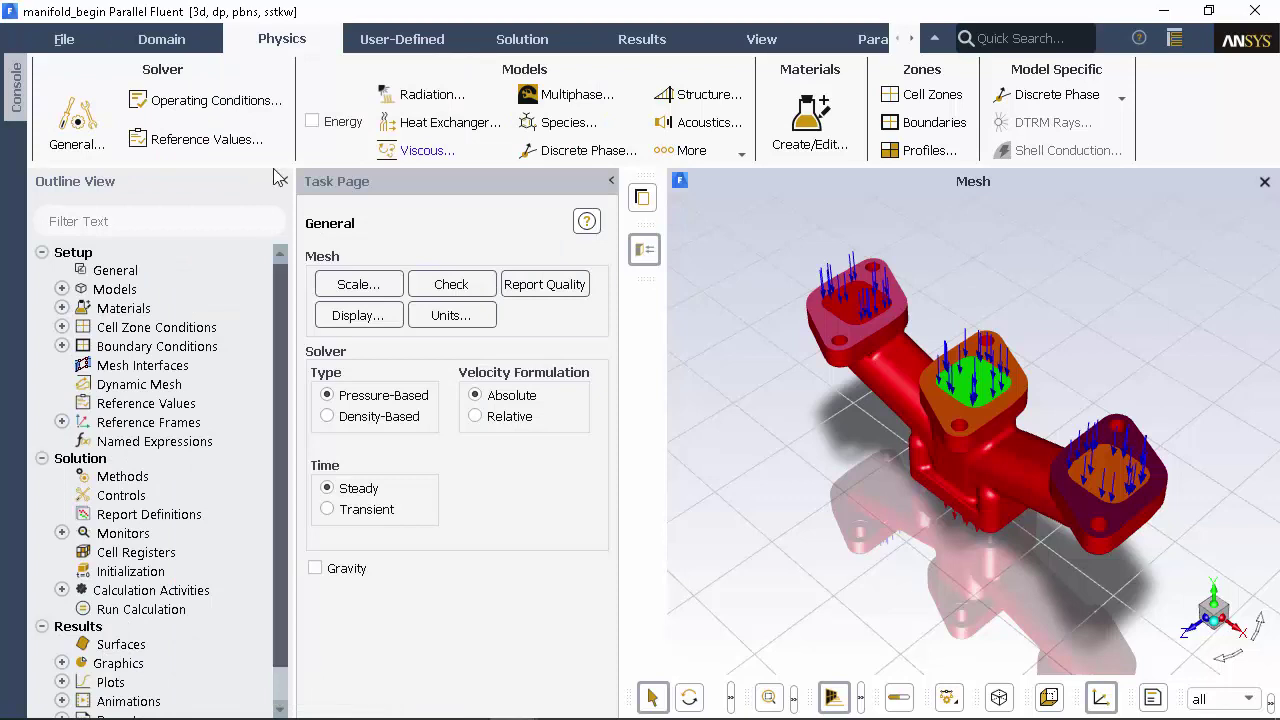
pyautogui.click(313, 122)
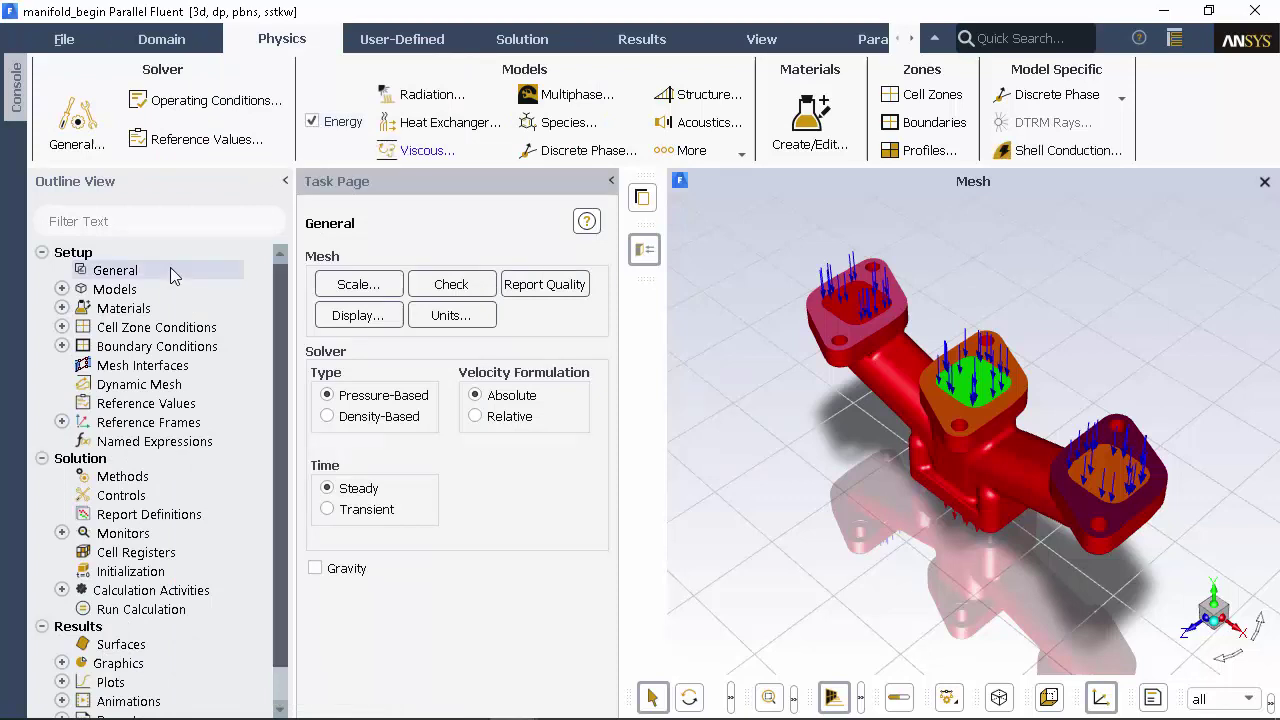
pyautogui.click(61, 308)
pyautogui.click(82, 346)
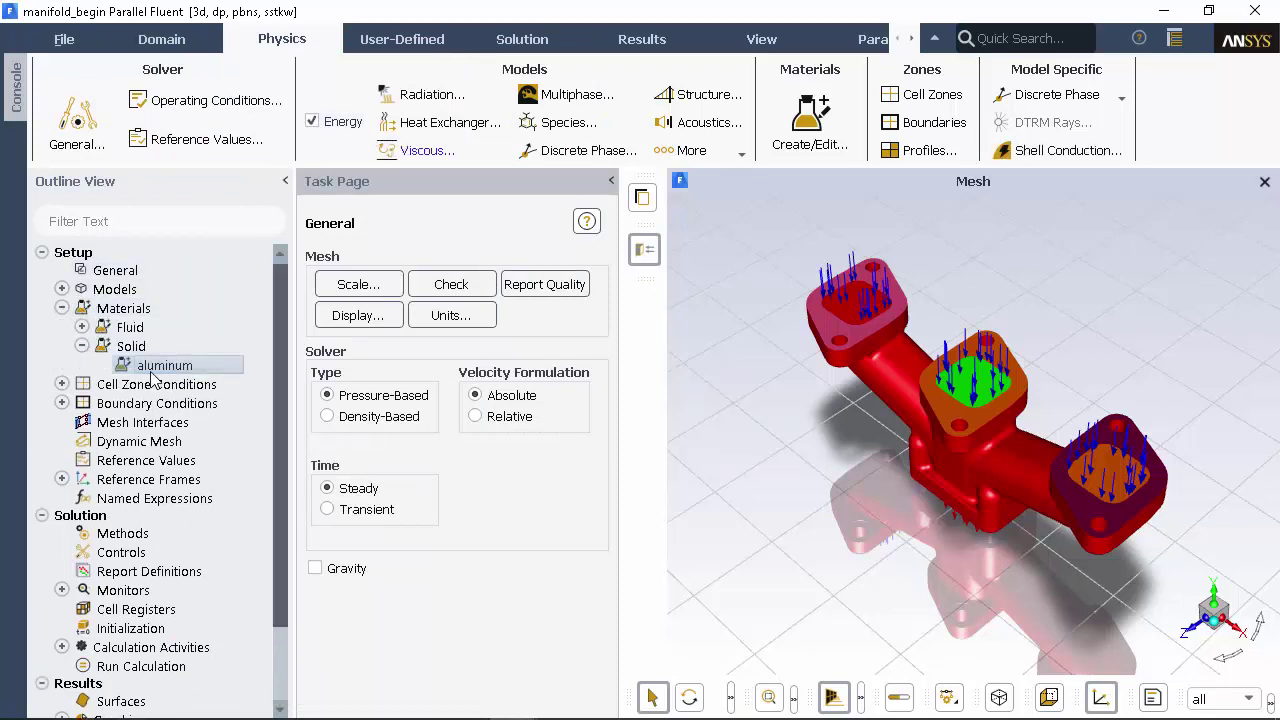
# Step: Open the aluminum material for editing, rename it 'cast-iron' and clear its chemical formula
pyautogui.rightClick(155, 370)
pyautogui.click(185, 386)
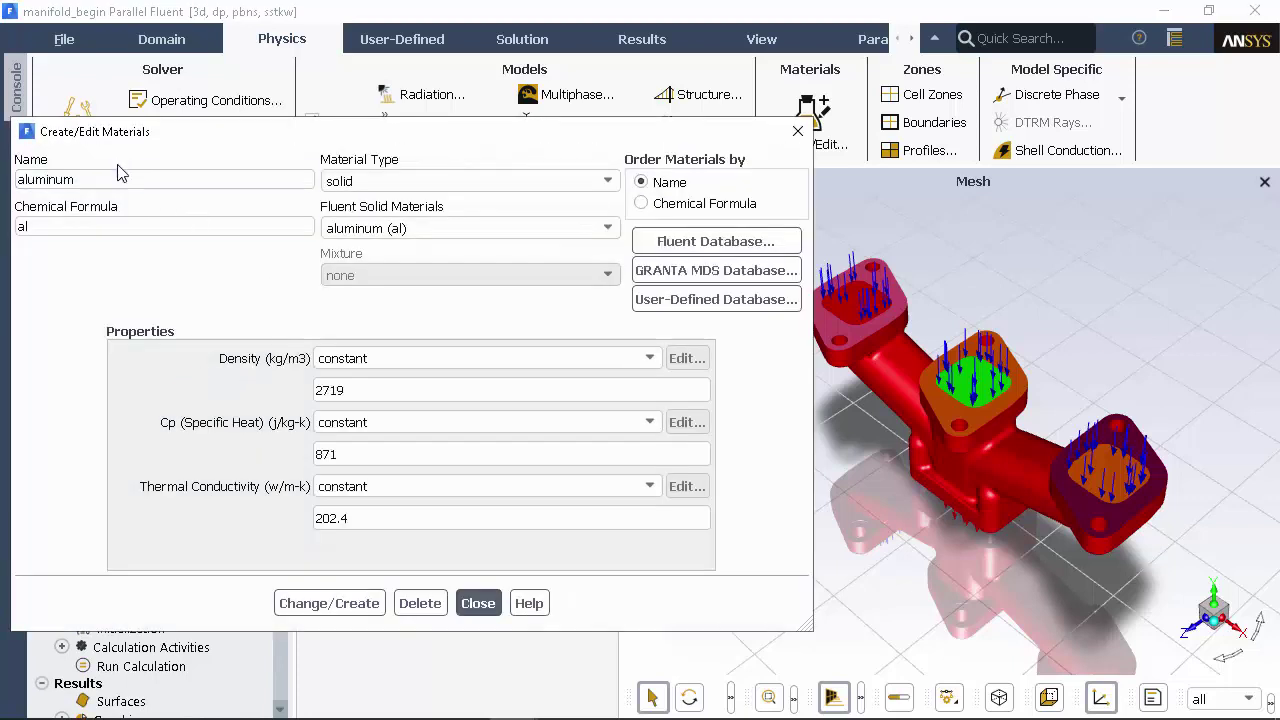
pyautogui.doubleClick(127, 180)
pyautogui.write('cast')
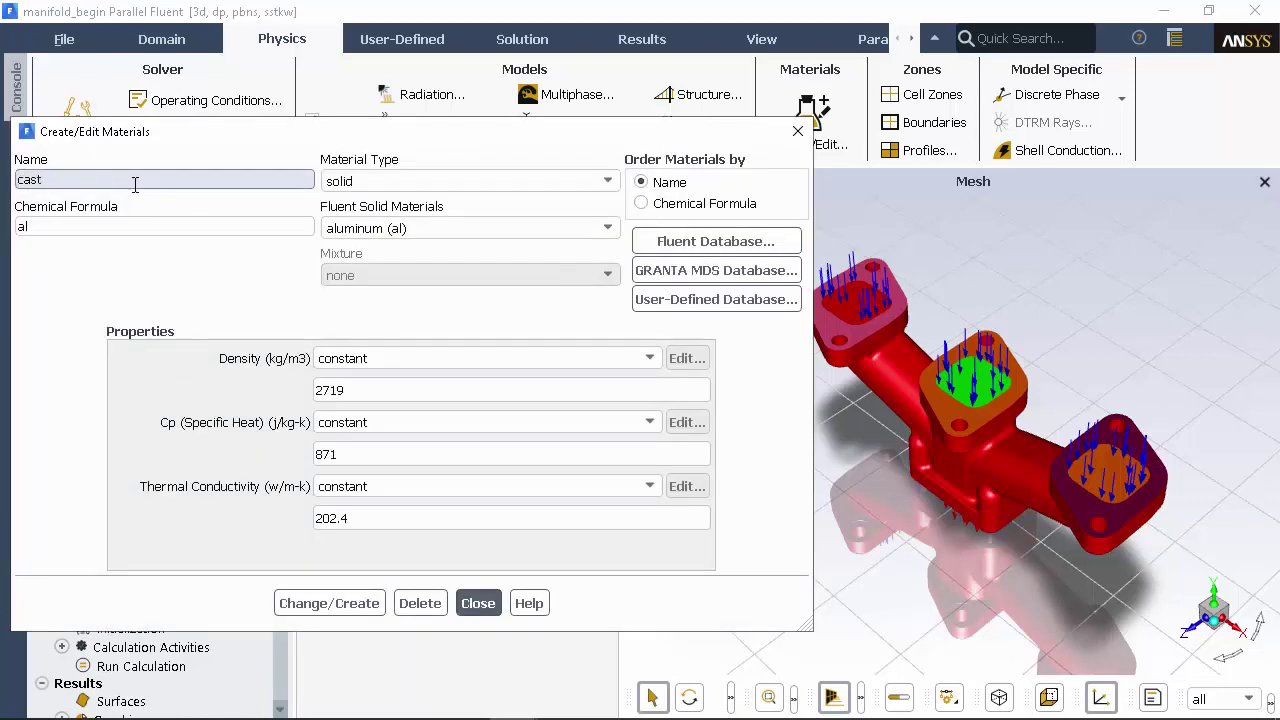
pyautogui.write('-iron')
pyautogui.doubleClick(114, 229)
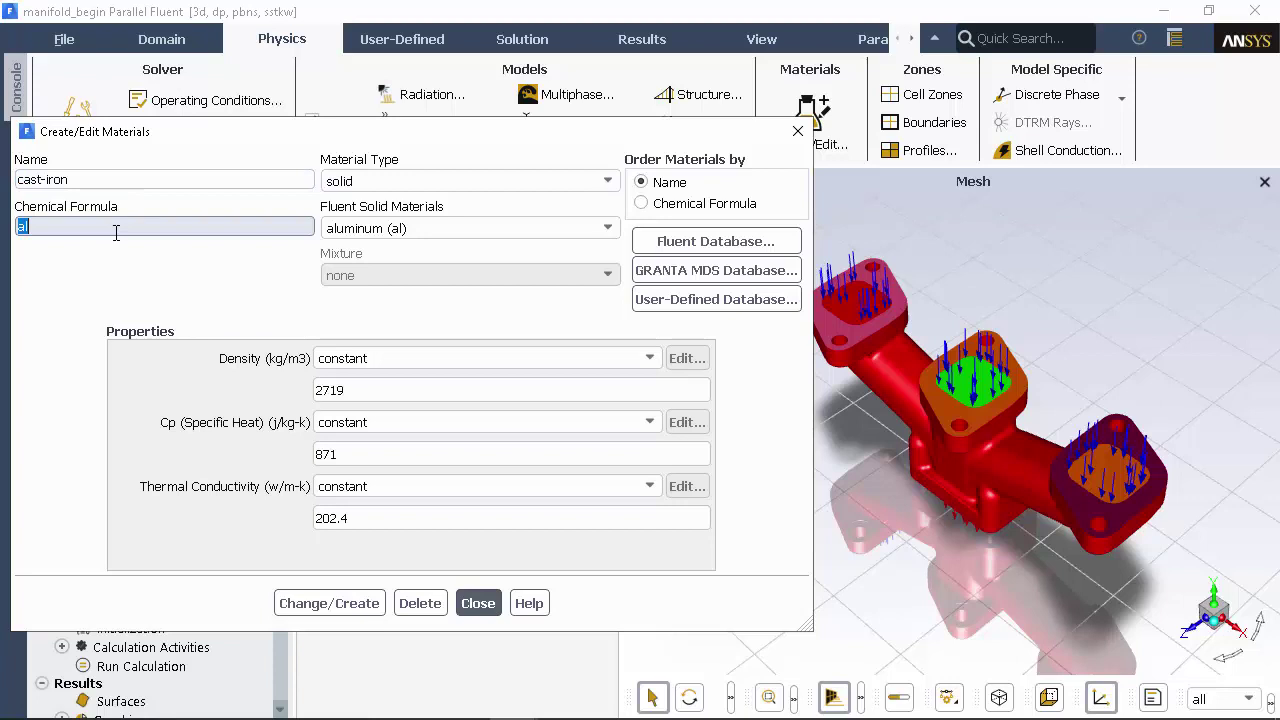
pyautogui.press('BackSpace')
# Step: Set density 7150, specific heat 460 and conductivity 50, overwriting aluminum with cast-iron
pyautogui.doubleClick(380, 389)
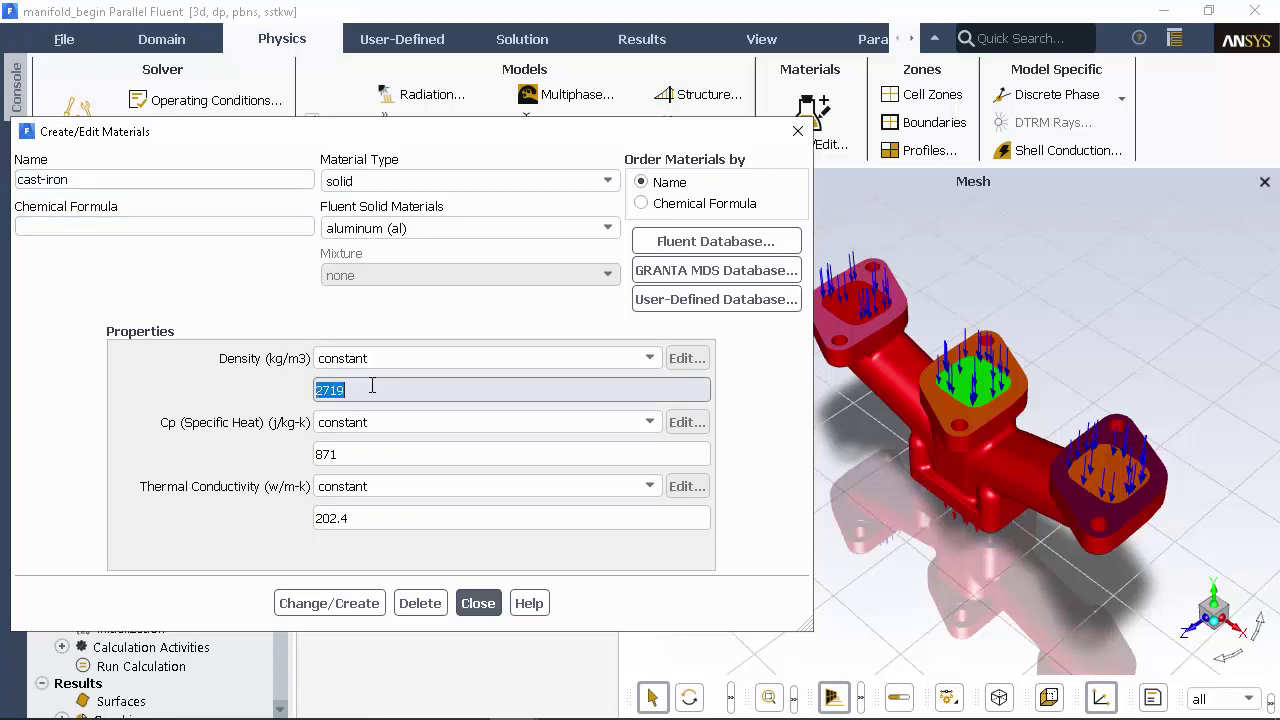
pyautogui.write('7')
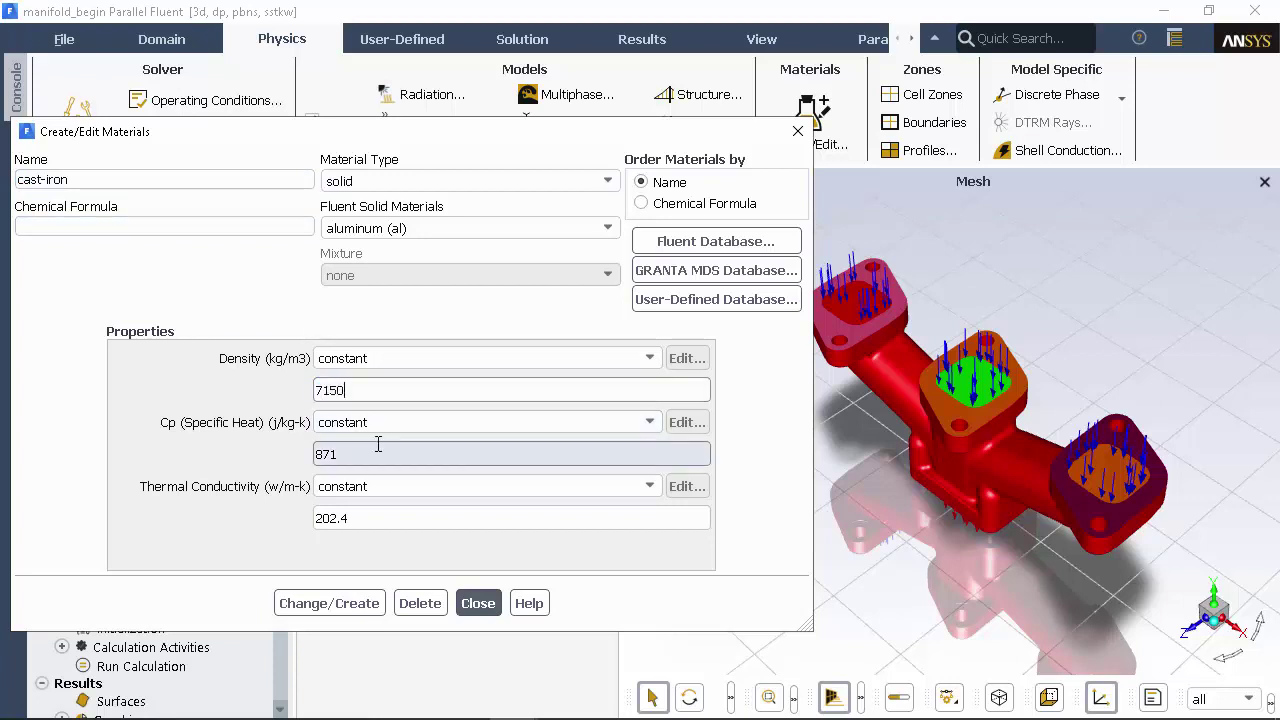
pyautogui.doubleClick(381, 453)
pyautogui.write('460')
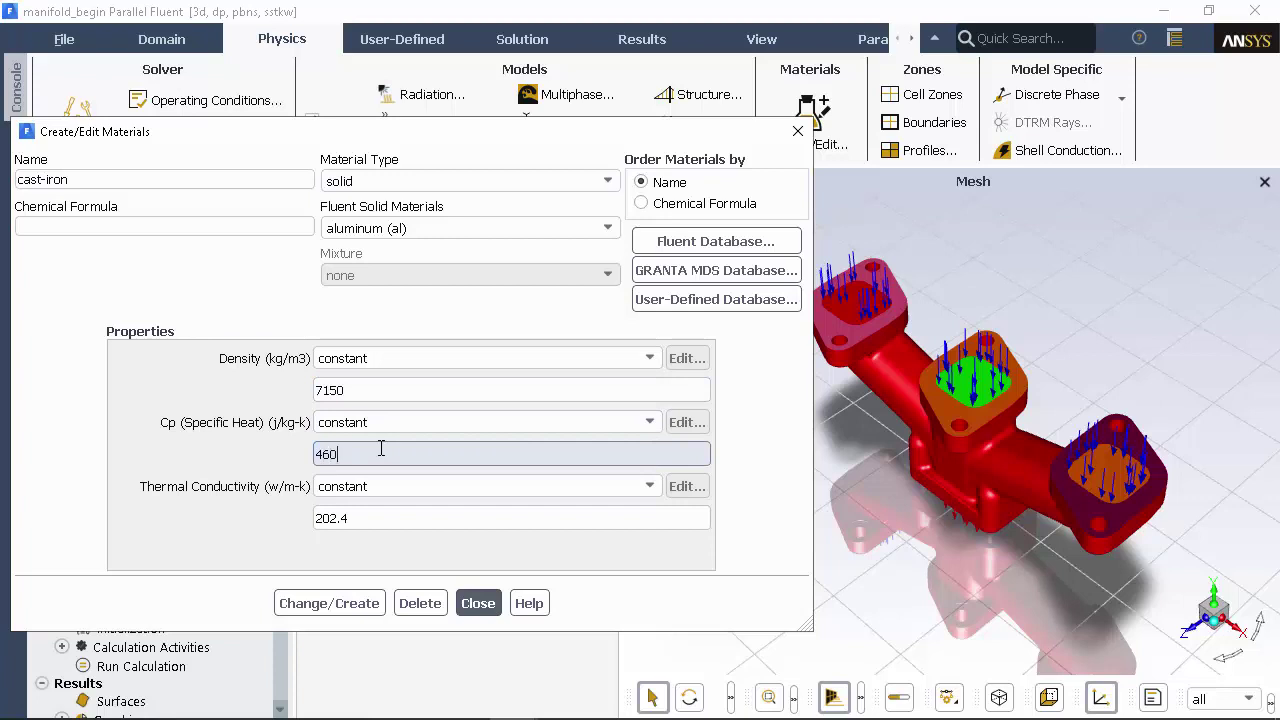
pyautogui.doubleClick(379, 518)
pyautogui.write('5')
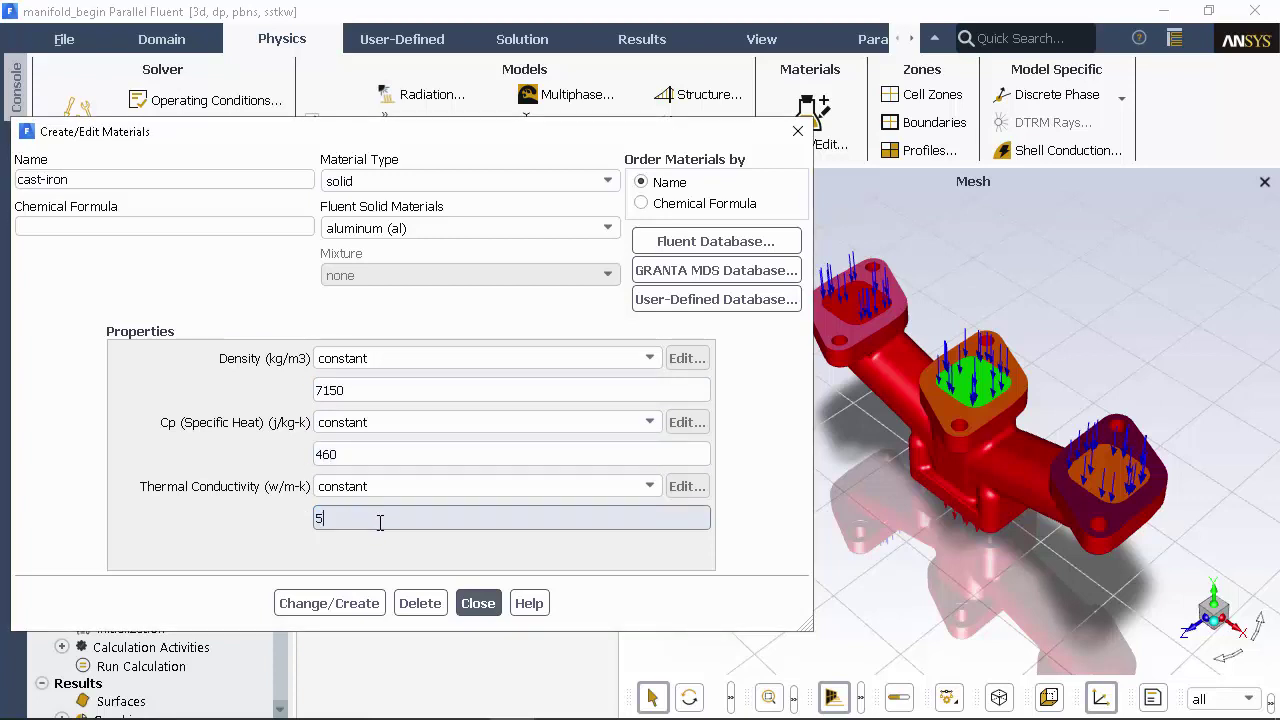
pyautogui.write('0')
pyautogui.click(329, 603)
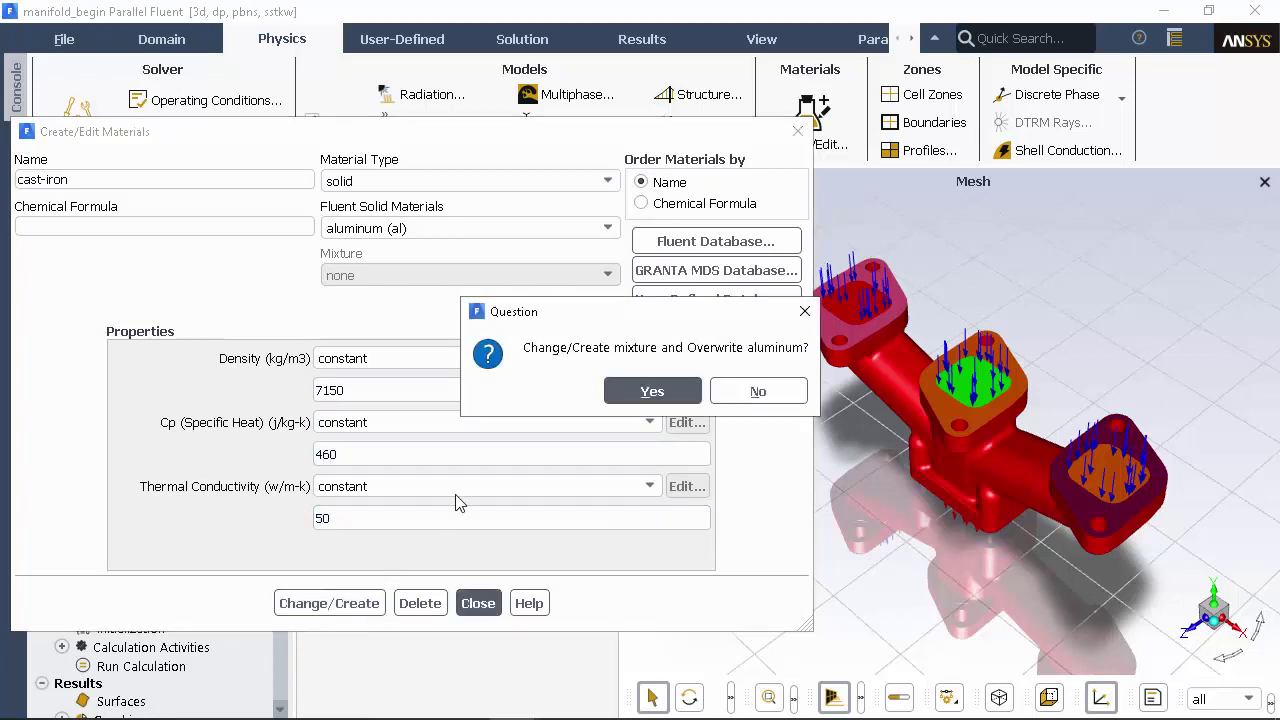
pyautogui.click(630, 388)
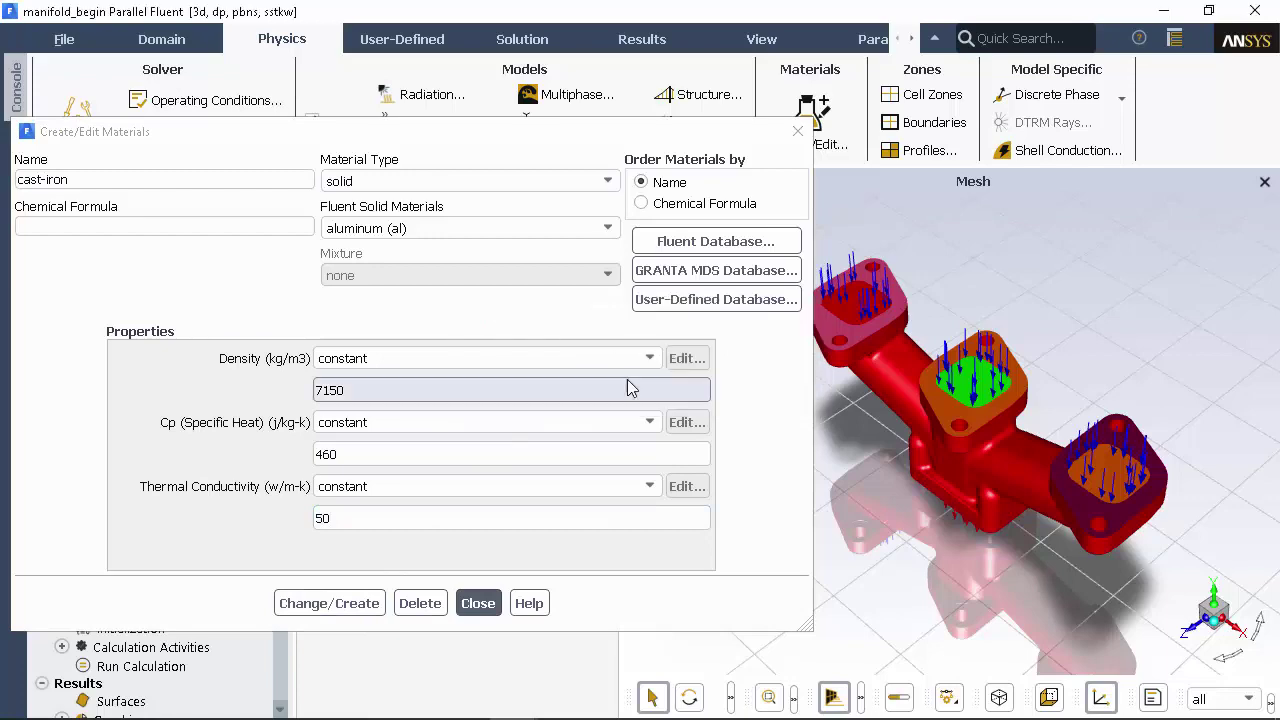
pyautogui.click(477, 603)
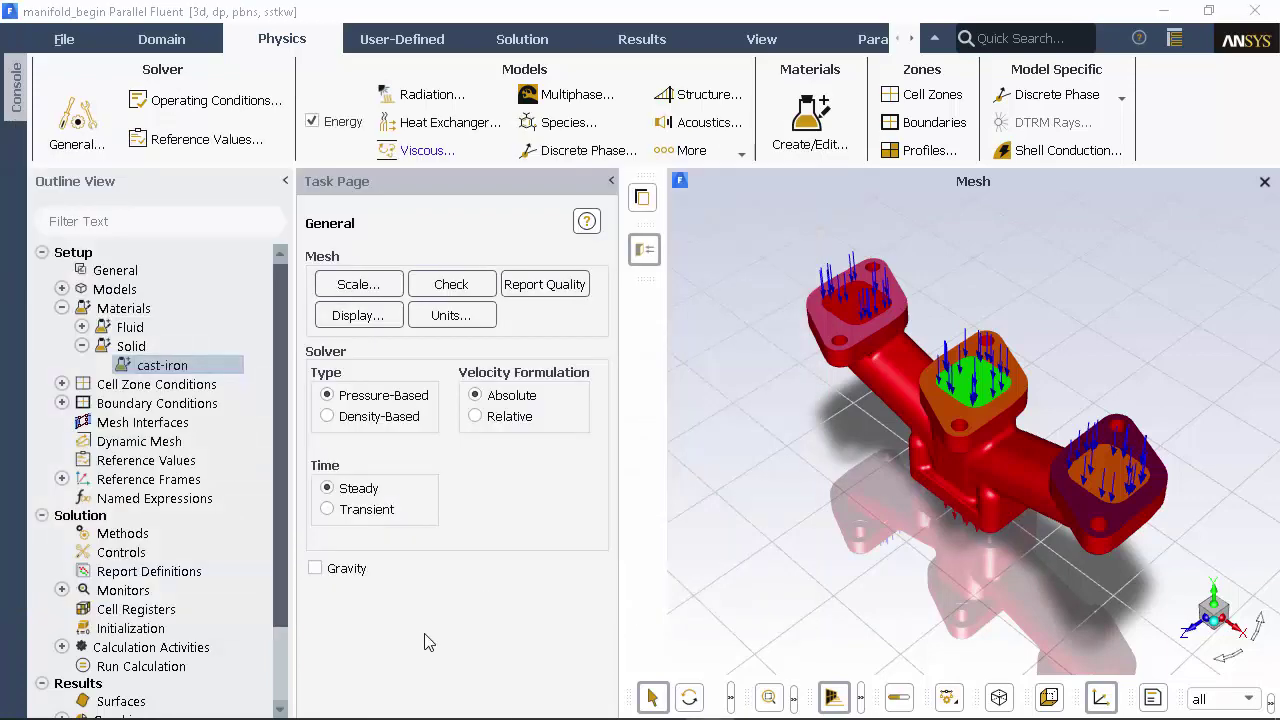
# Step: Group the Boundary Conditions list by zone type
pyautogui.click(62, 403)
pyautogui.rightClick(98, 403)
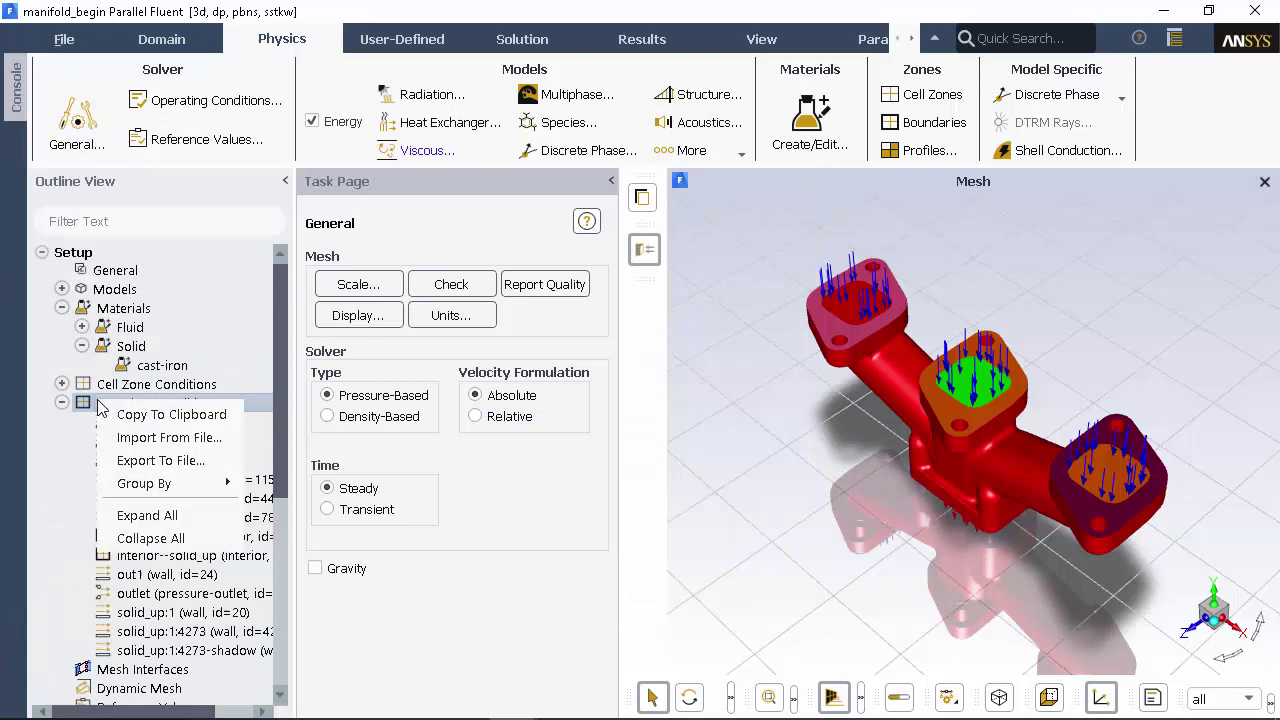
pyautogui.moveTo(210, 492)
pyautogui.click(280, 528)
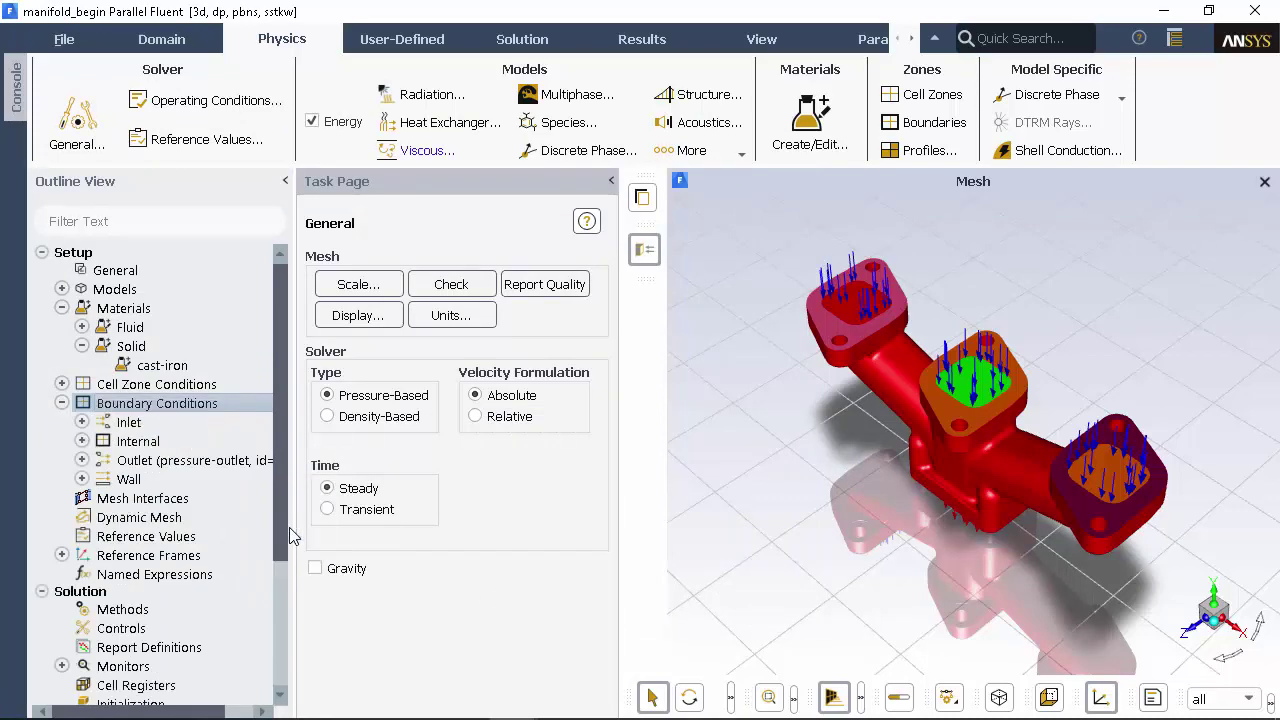
# Step: Give the inlets boundary 10 m/s velocity, 10% turbulent intensity and 50 mm hydraulic diameter
pyautogui.click(82, 422)
pyautogui.rightClick(180, 441)
pyautogui.click(195, 457)
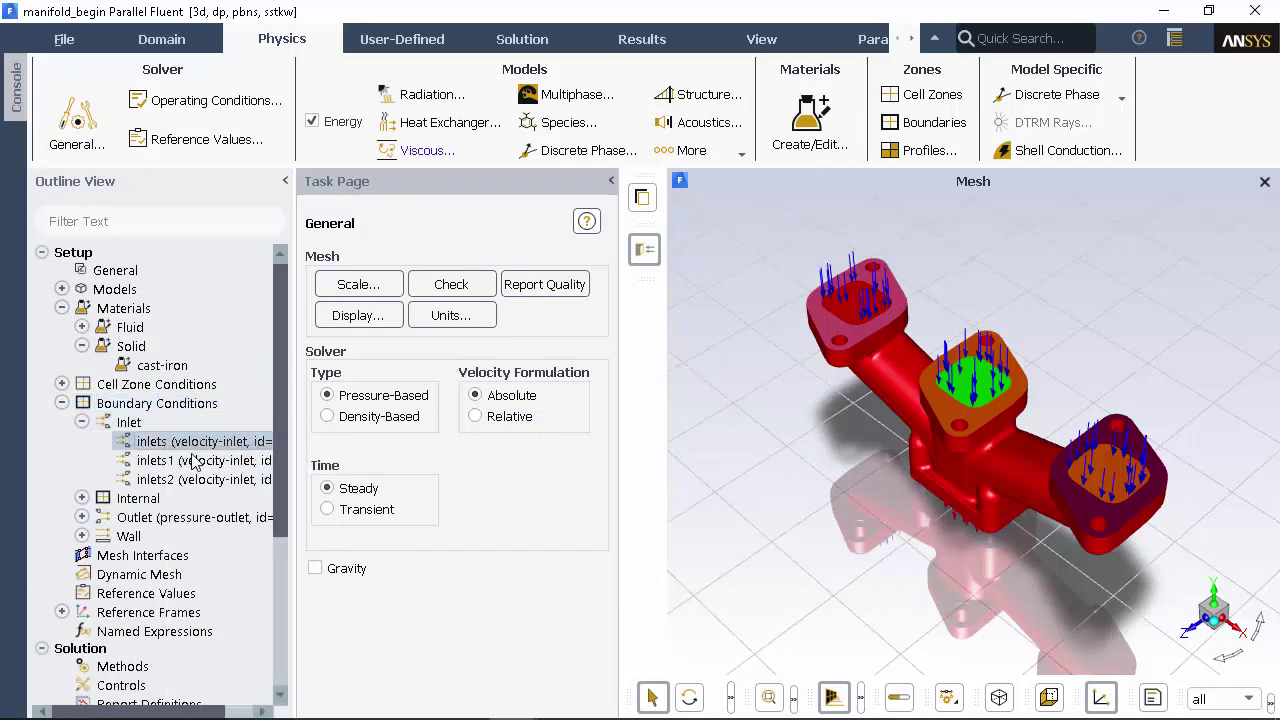
pyautogui.doubleClick(330, 351)
pyautogui.write('10')
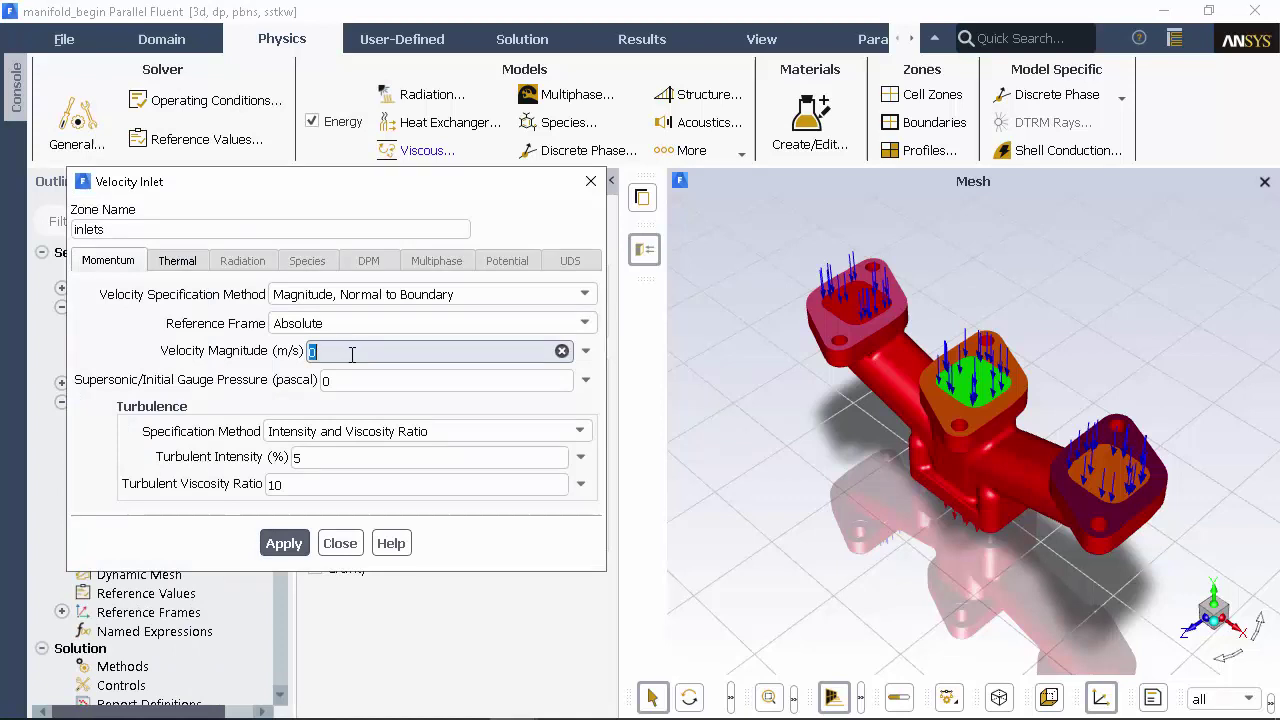
pyautogui.click(420, 431)
pyautogui.click(390, 492)
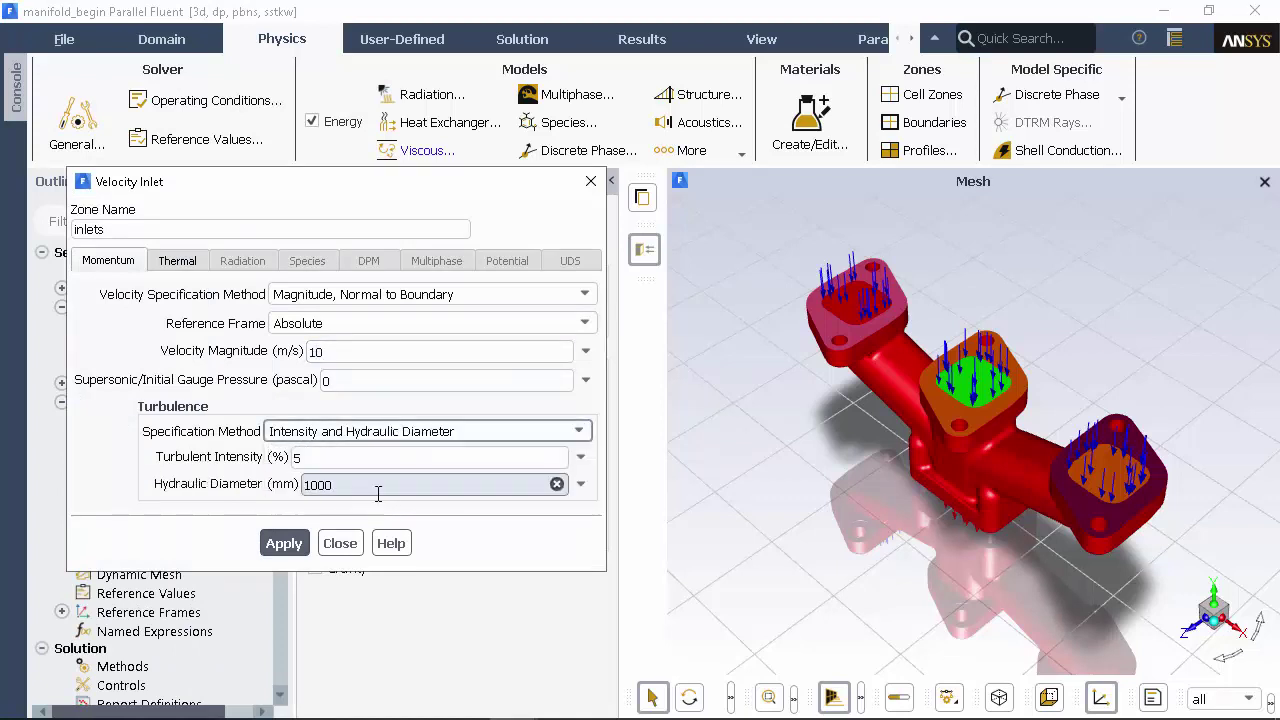
pyautogui.press('Tab')
pyautogui.write('10')
pyautogui.doubleClick(386, 483)
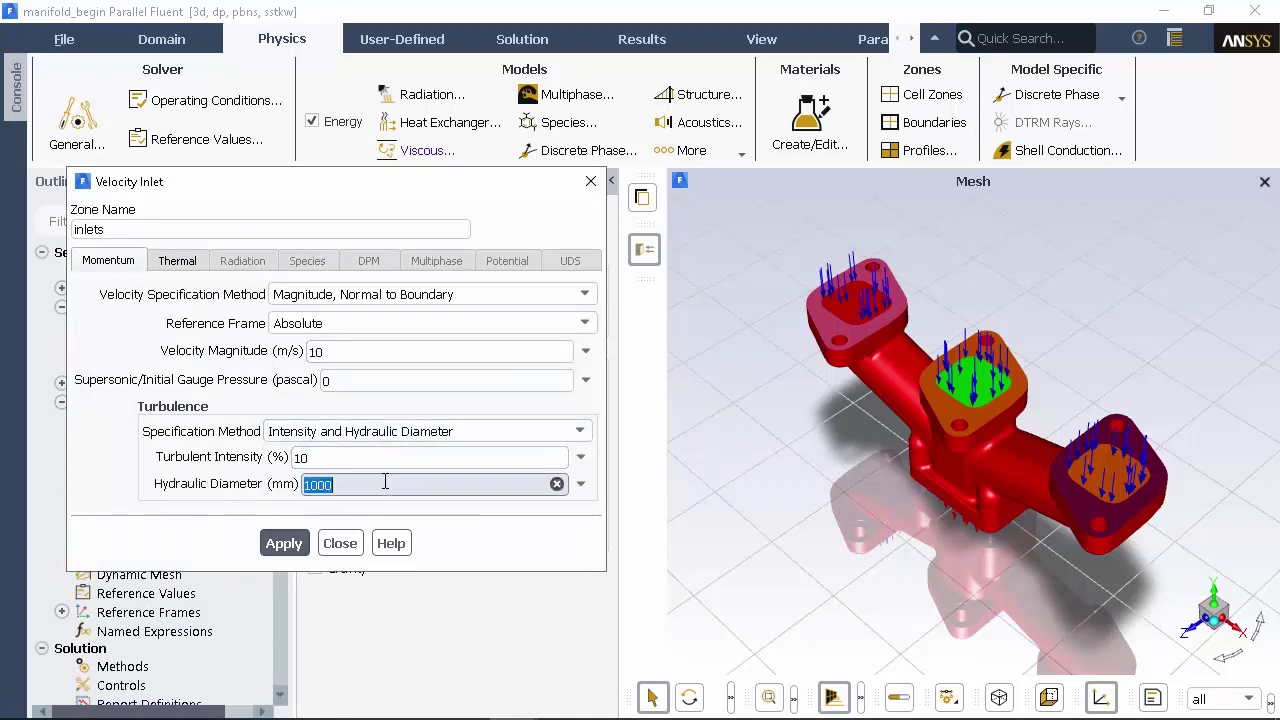
pyautogui.write('50')
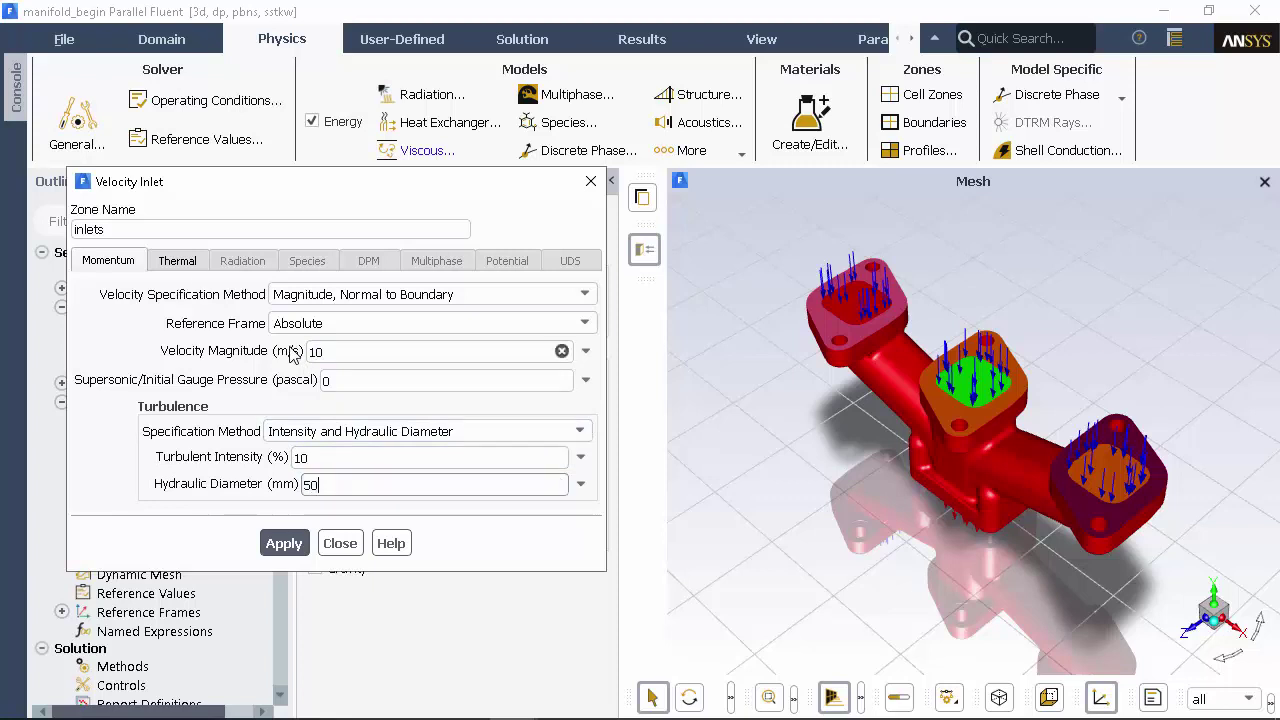
# Step: Set the inlets temperature to 925 K and apply the inlet settings
pyautogui.click(203, 268)
pyautogui.doubleClick(257, 291)
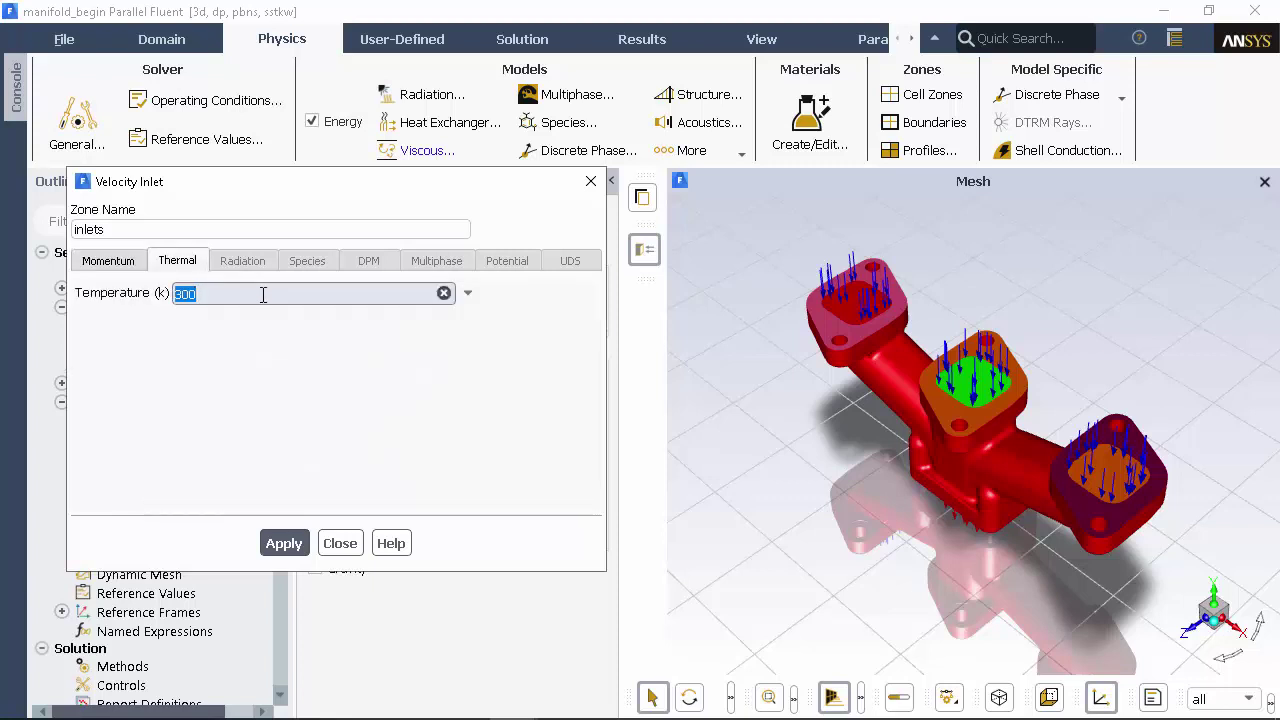
pyautogui.write('925')
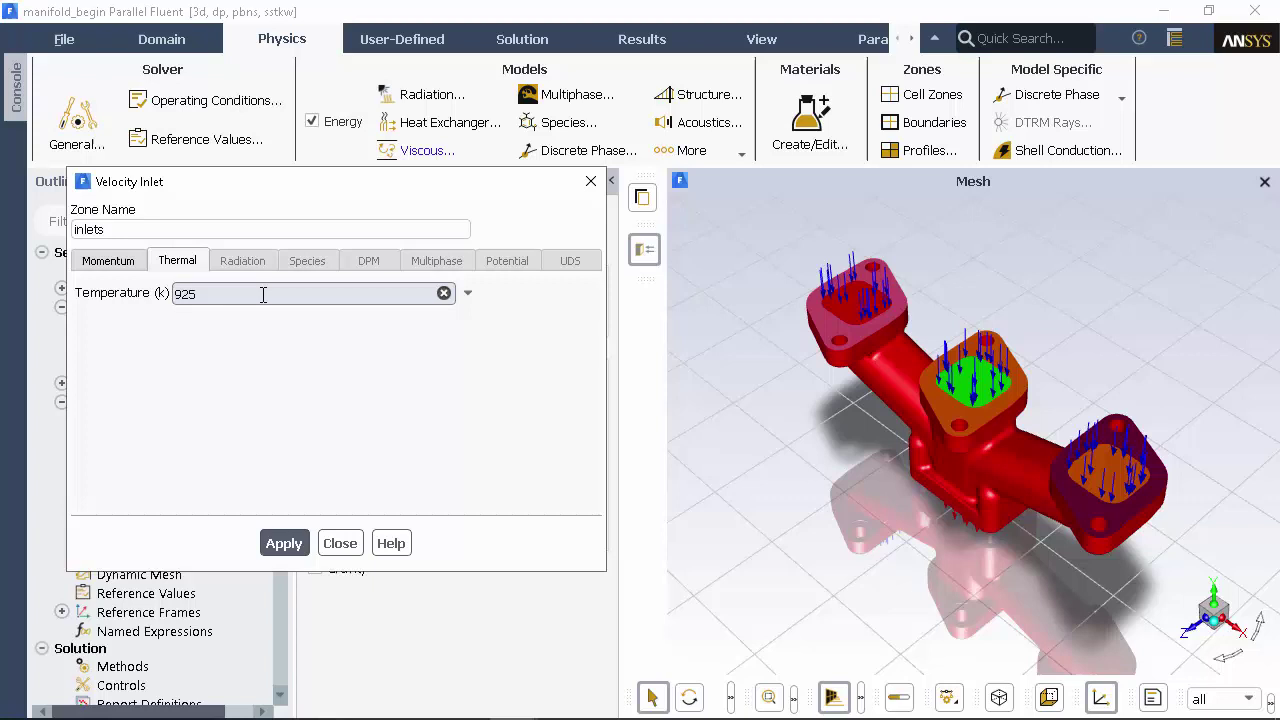
pyautogui.click(285, 541)
pyautogui.click(336, 544)
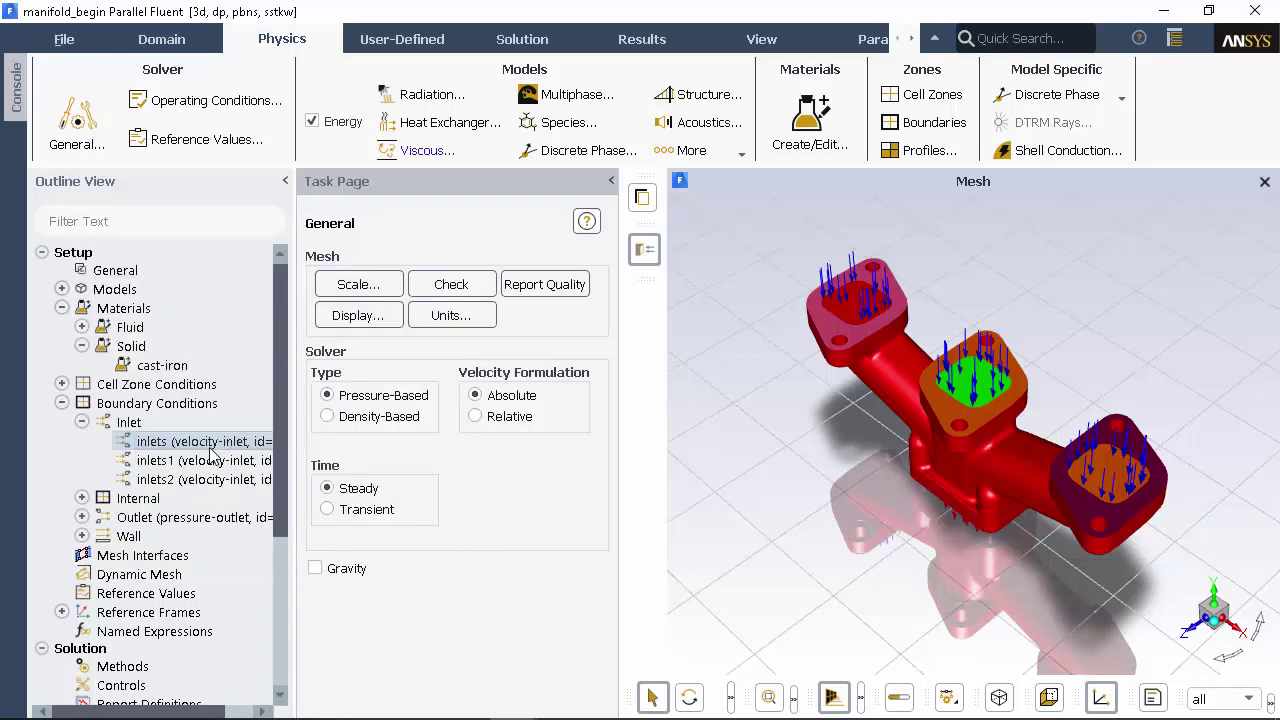
# Step: Copy the inlets boundary conditions to inlets1 and inlets2
pyautogui.rightClick(245, 442)
pyautogui.click(285, 481)
pyautogui.click(630, 451)
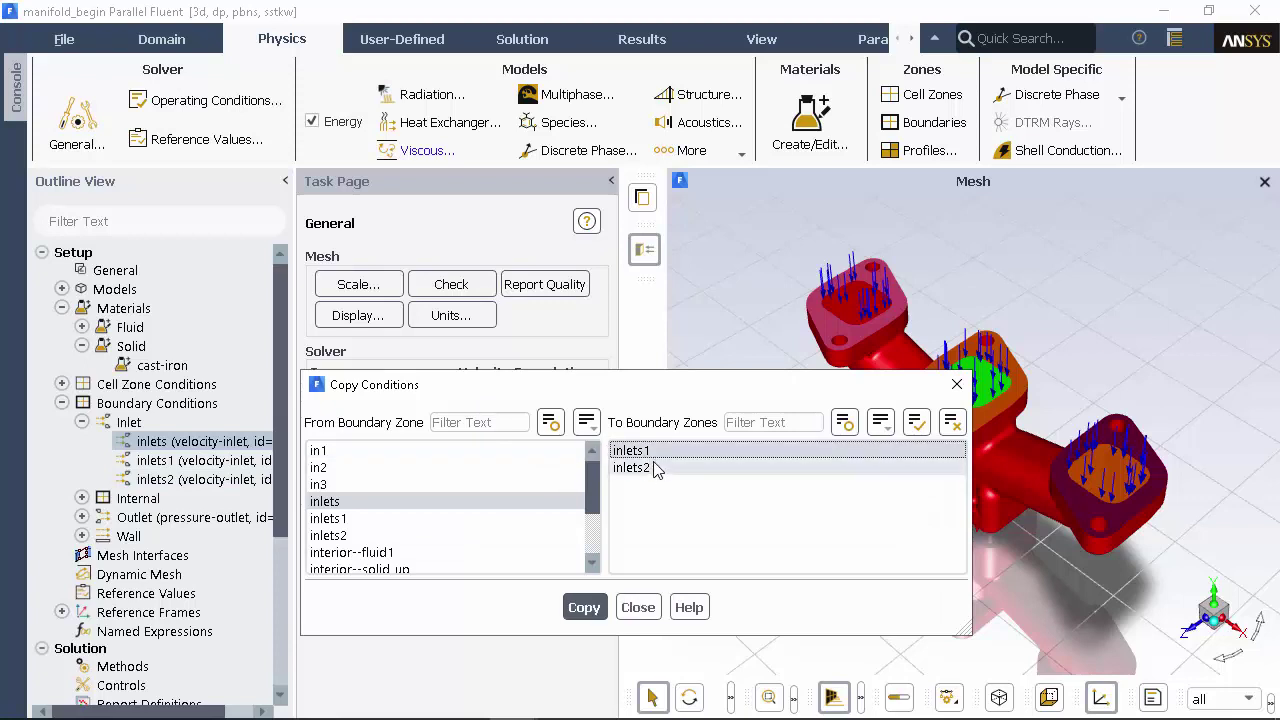
pyautogui.click(654, 466)
pyautogui.click(582, 607)
pyautogui.click(682, 393)
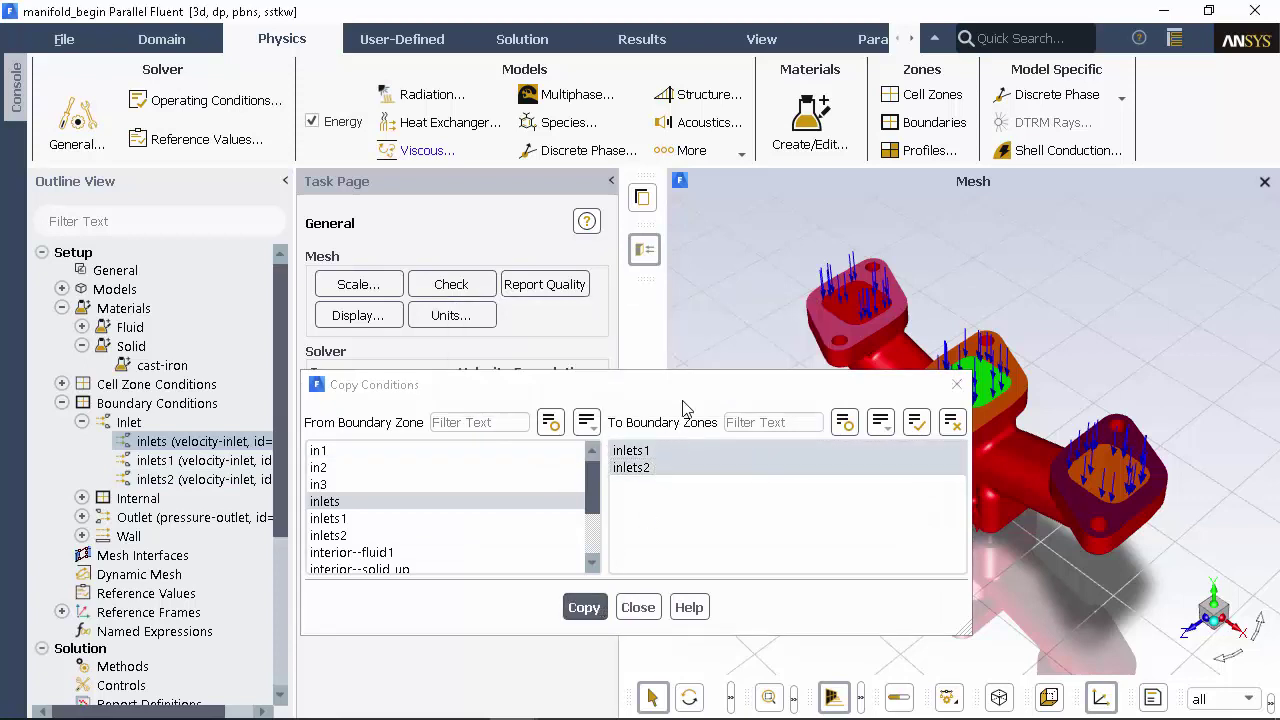
pyautogui.click(638, 607)
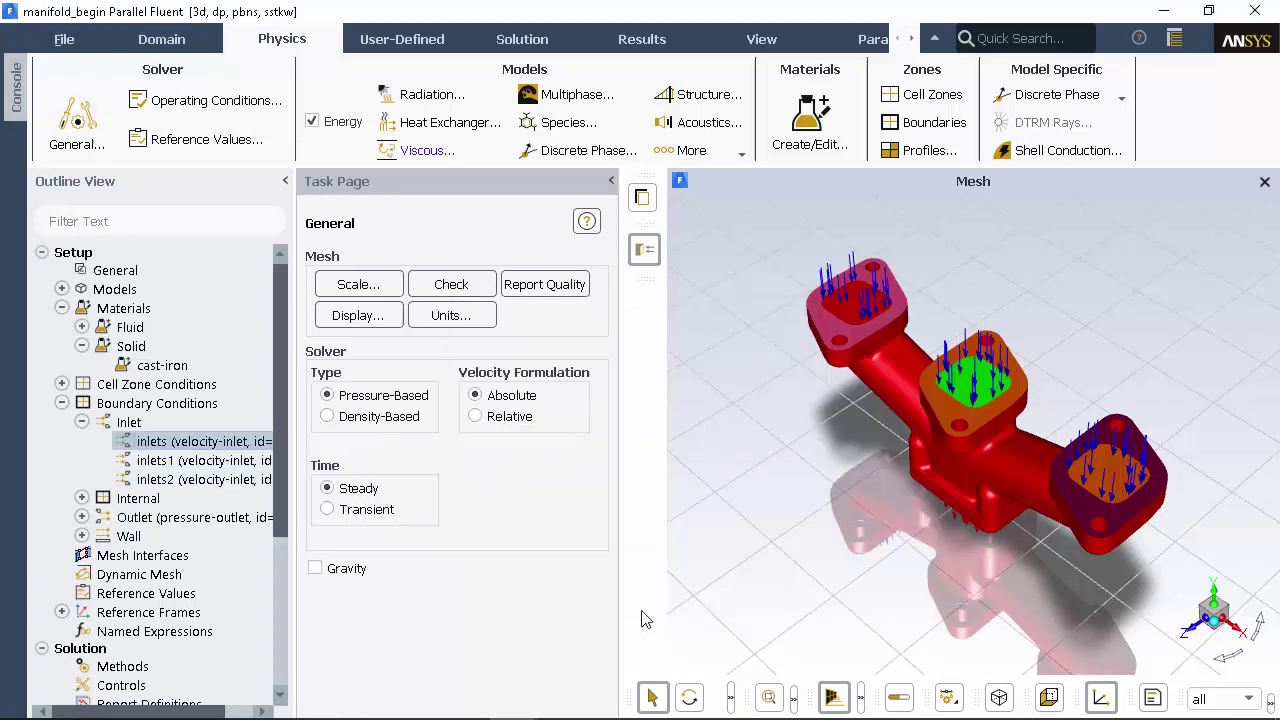
# Step: Switch the outlet's backflow turbulence specification to Intensity and Hydraulic Diameter
pyautogui.click(82, 422)
pyautogui.click(82, 460)
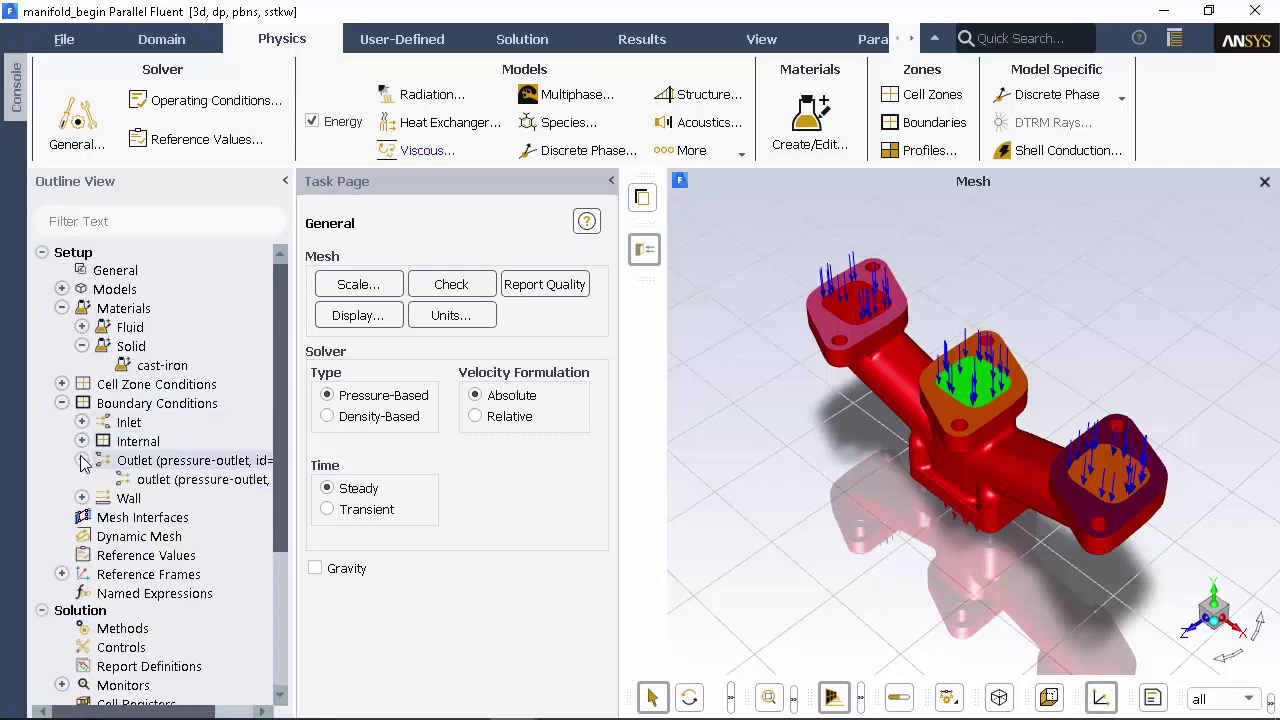
pyautogui.rightClick(155, 482)
pyautogui.click(199, 236)
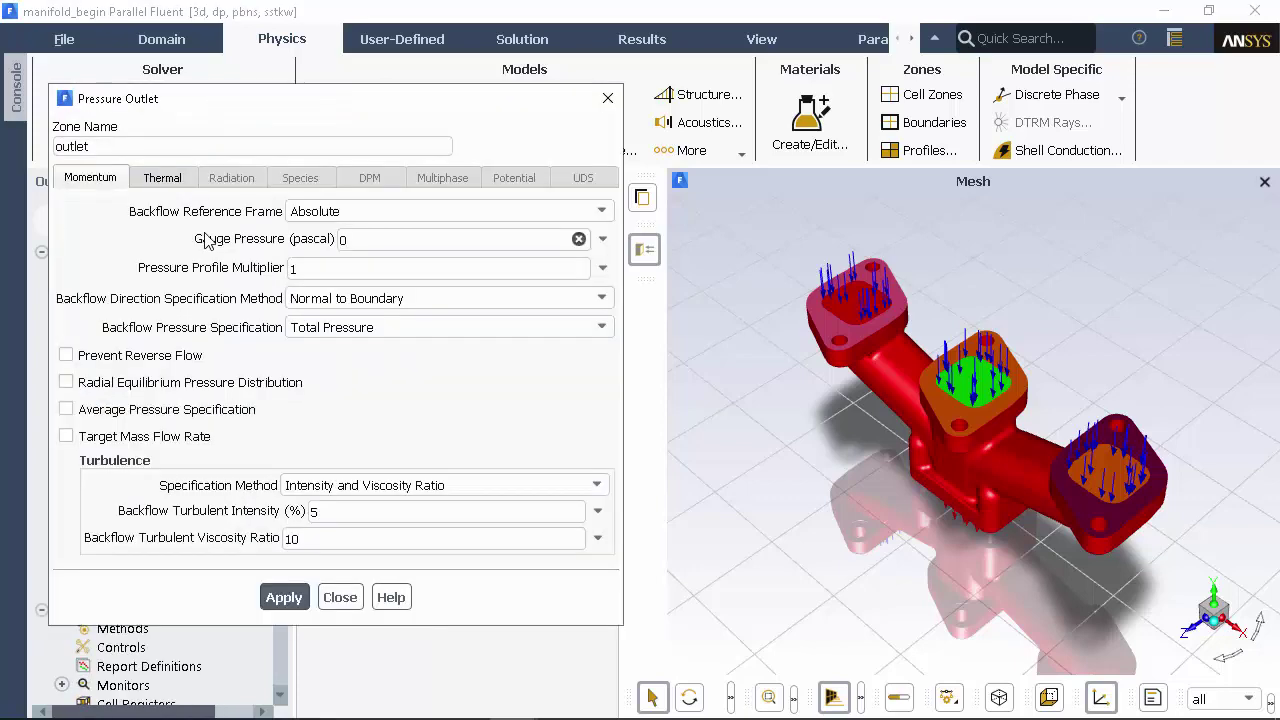
pyautogui.click(430, 485)
pyautogui.click(370, 554)
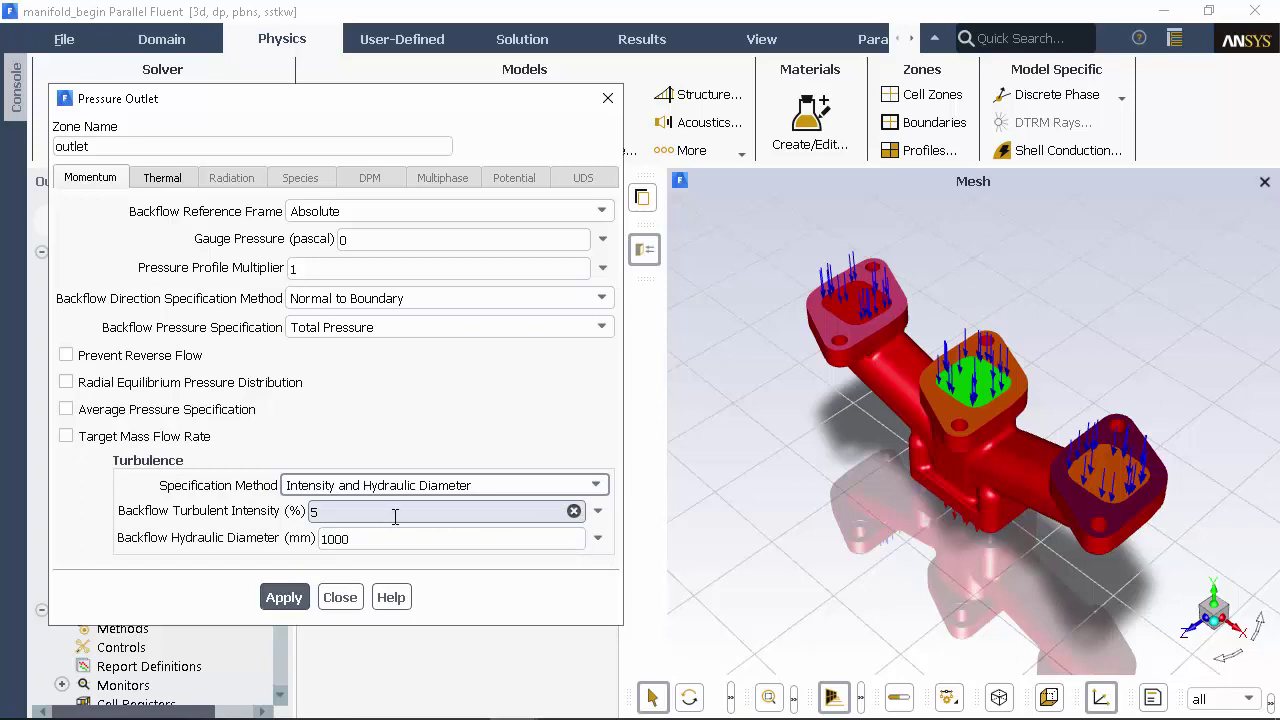
# Step: Set outlet backflow intensity 10% and hydraulic diameter 50 mm, and apply
pyautogui.doubleClick(395, 516)
pyautogui.click(403, 538)
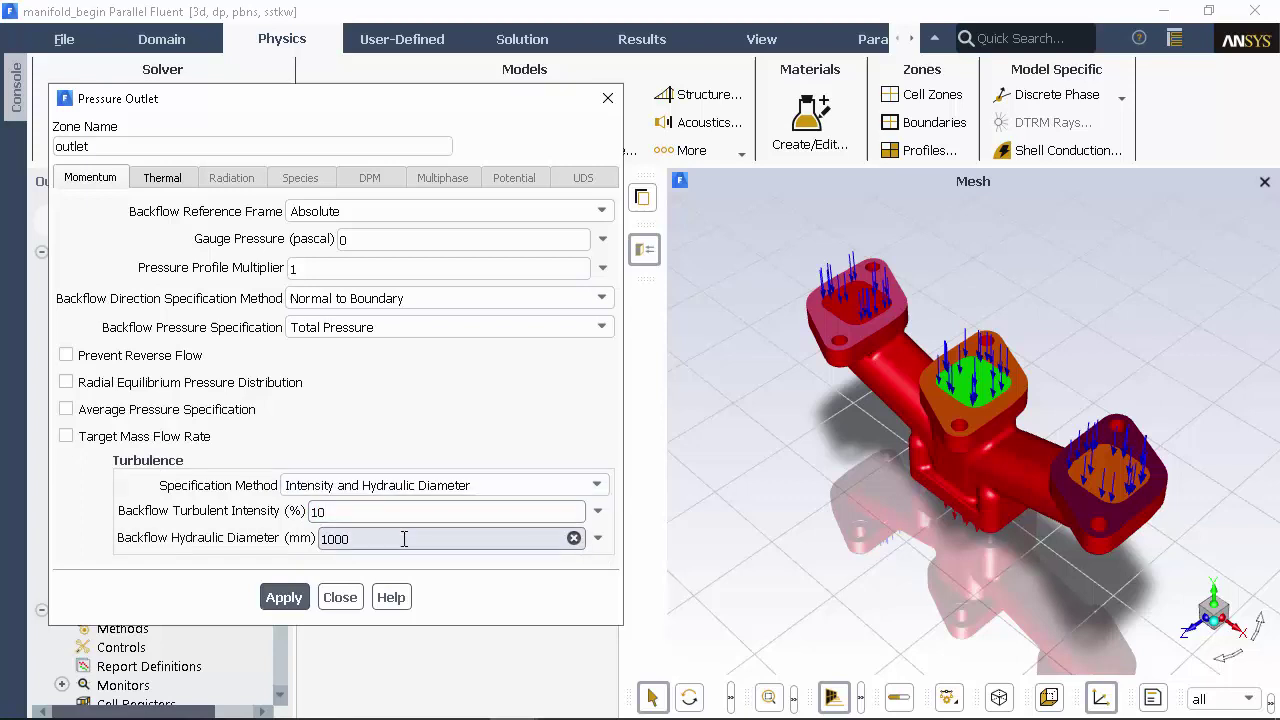
pyautogui.doubleClick(405, 539)
pyautogui.write('50')
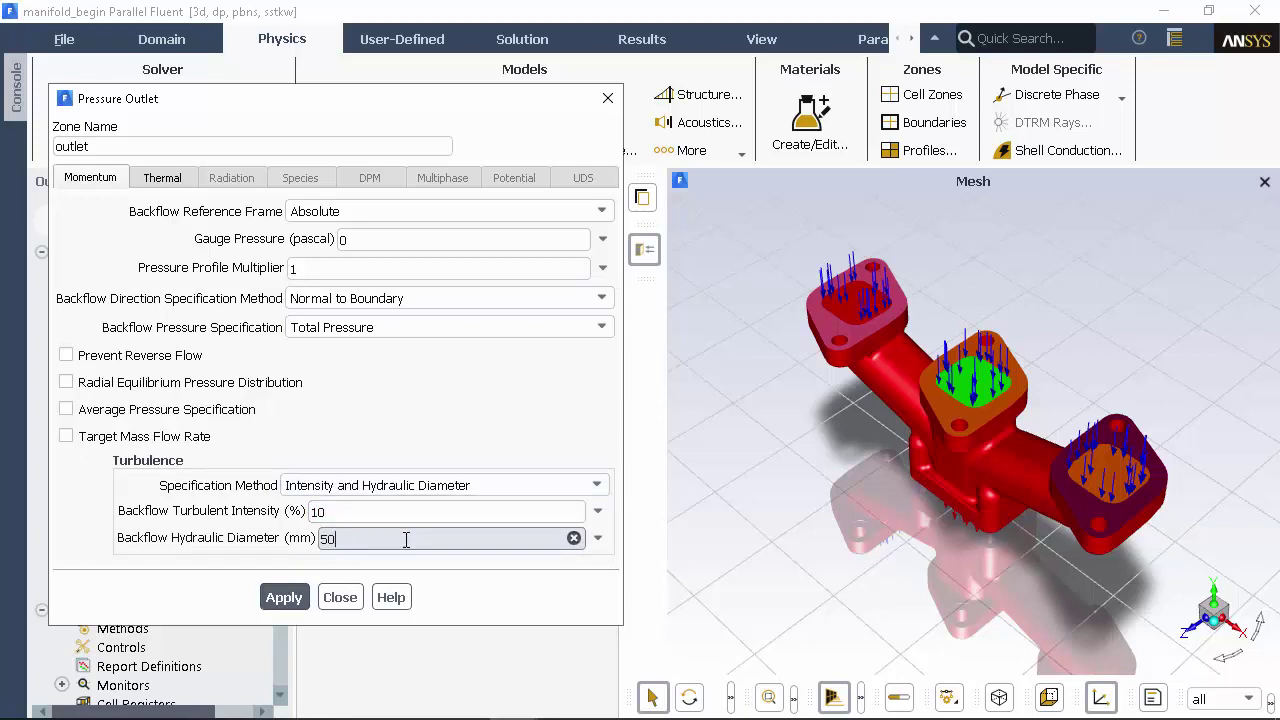
pyautogui.click(283, 597)
pyautogui.click(338, 597)
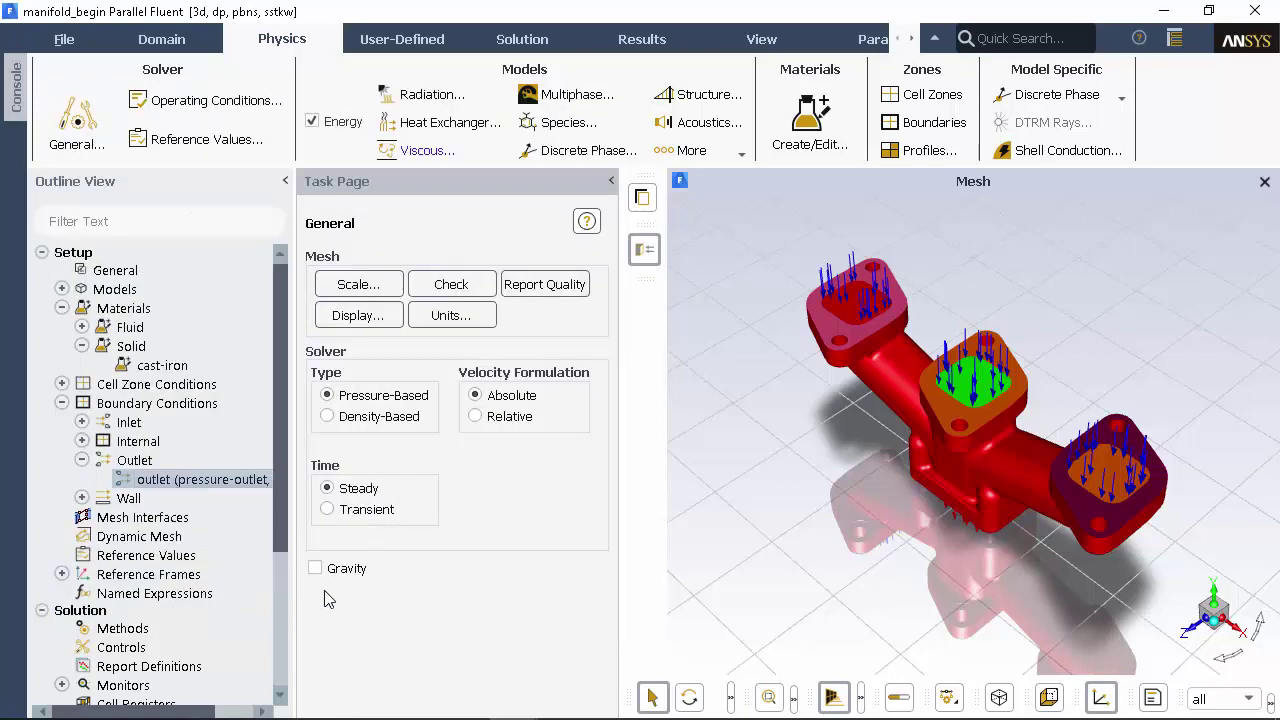
pyautogui.click(82, 497)
pyautogui.click(160, 593)
# Step: Give the solid_up:1 wall convection with h = 10 W/m2-K and 300 K free-stream temperature
pyautogui.rightClick(189, 598)
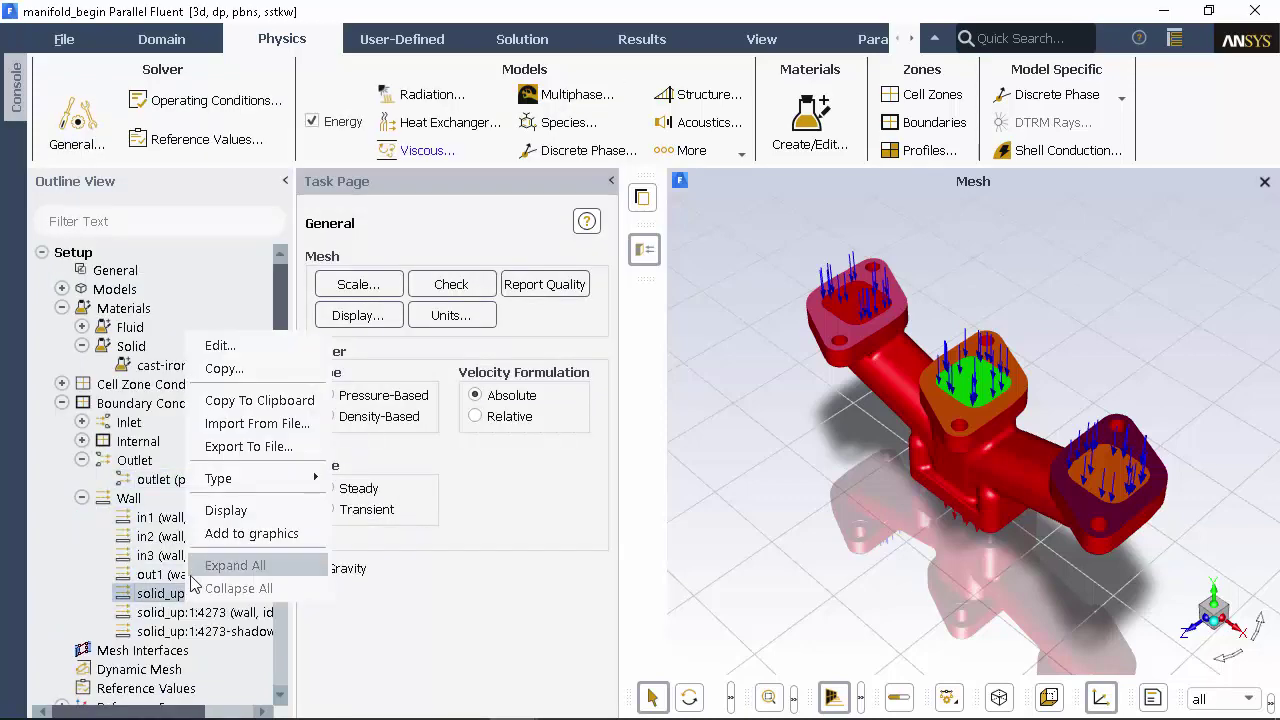
pyautogui.click(228, 347)
pyautogui.click(112, 404)
pyautogui.doubleClick(551, 362)
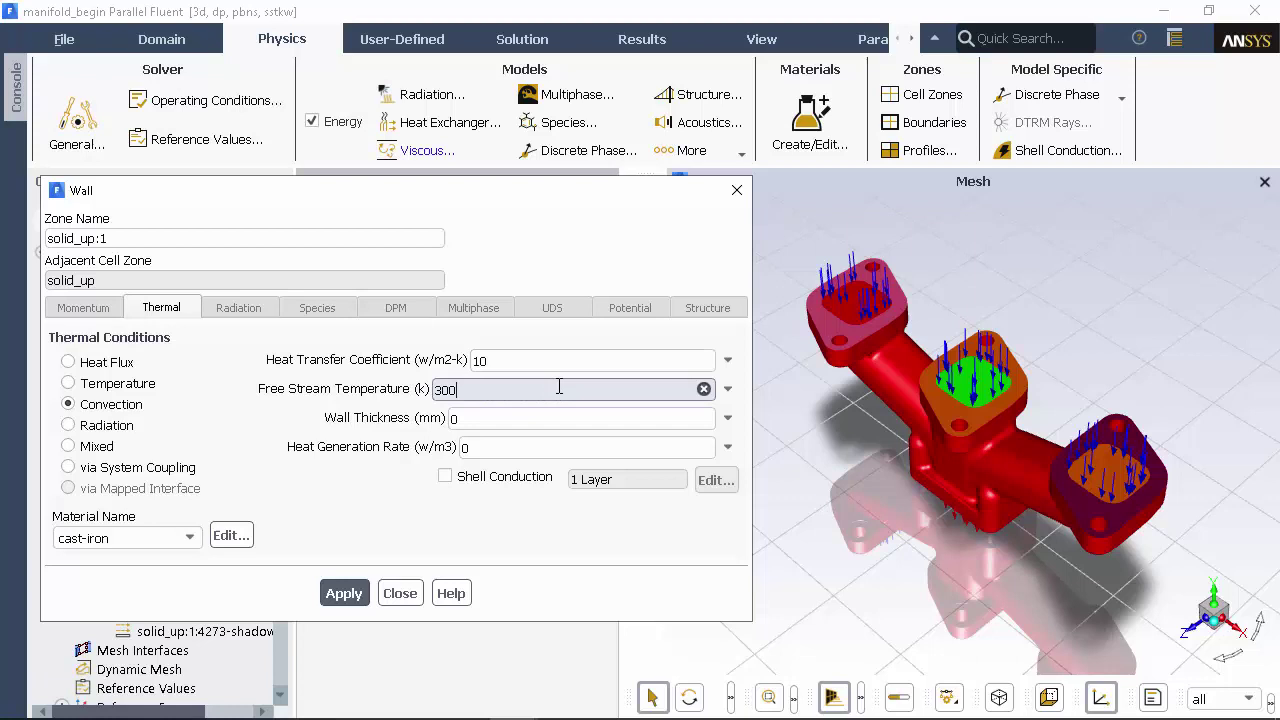
pyautogui.click(343, 593)
pyautogui.click(394, 597)
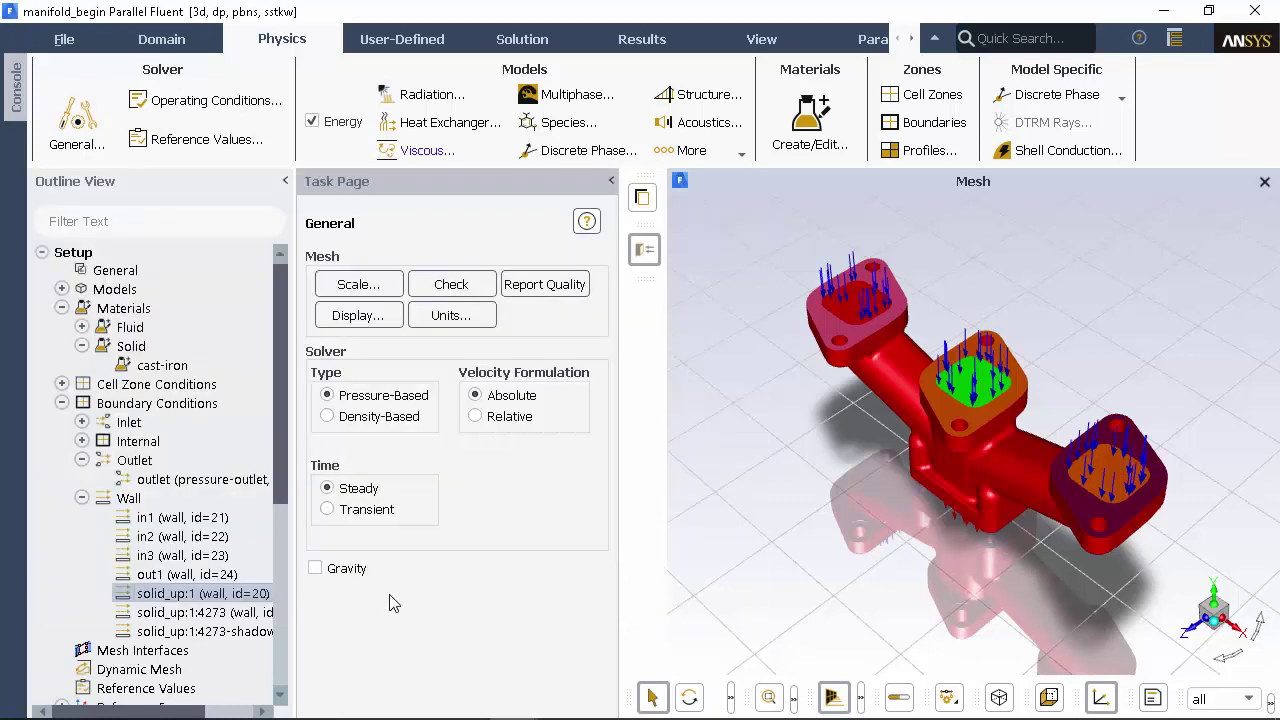
# Step: Copy the solid_up:1 wall conditions to in1, in2, in3 and out1
pyautogui.rightClick(236, 595)
pyautogui.click(272, 354)
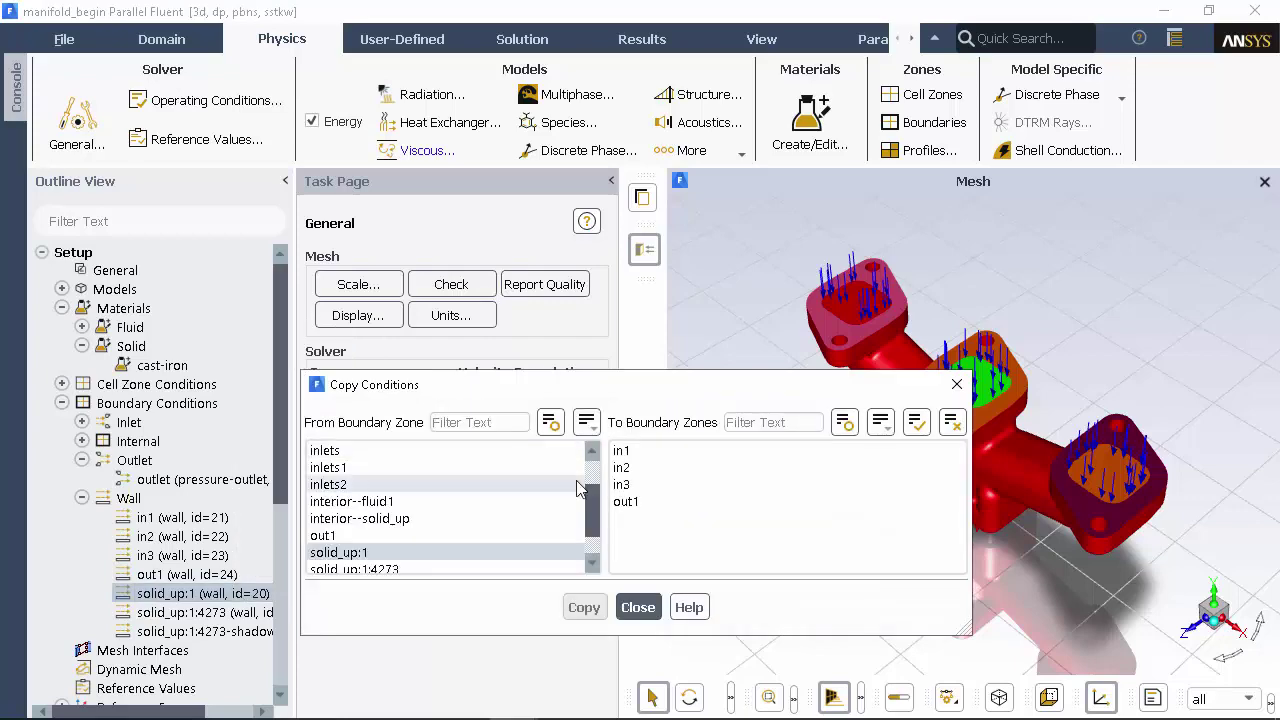
pyautogui.click(622, 451)
pyautogui.click(640, 468)
pyautogui.click(630, 484)
pyautogui.click(630, 501)
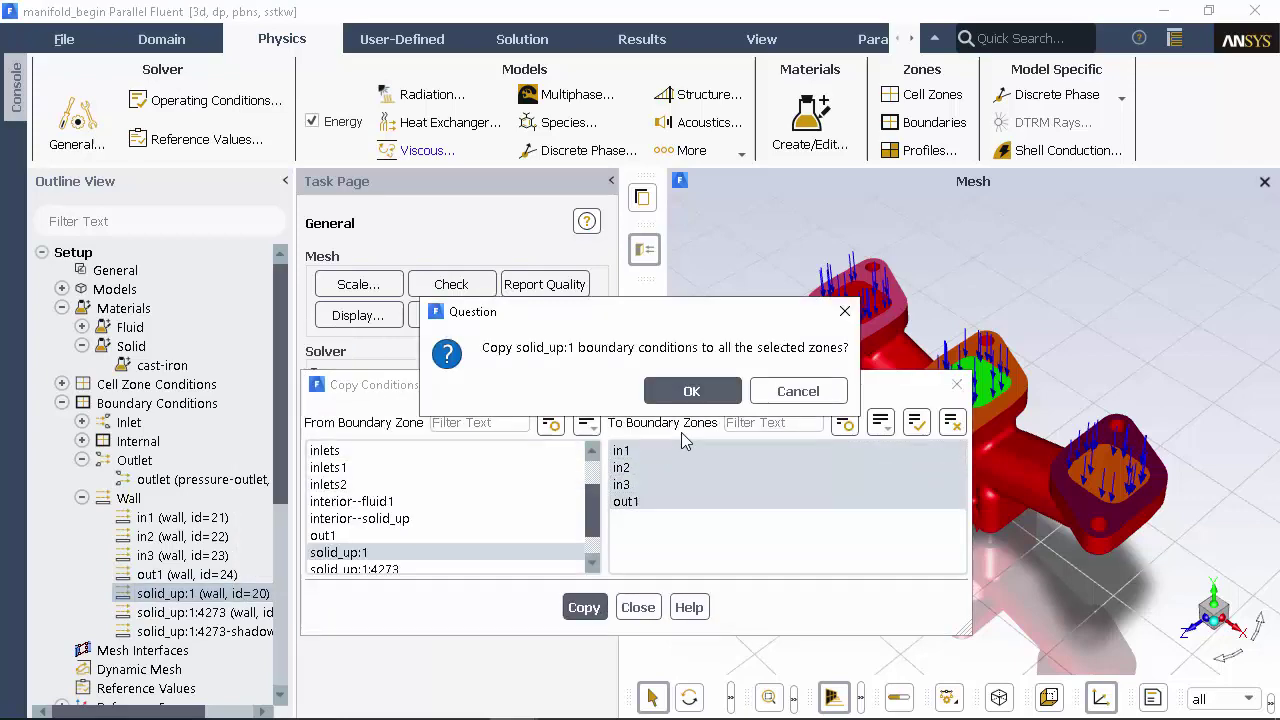
pyautogui.press('Return')
pyautogui.click(638, 607)
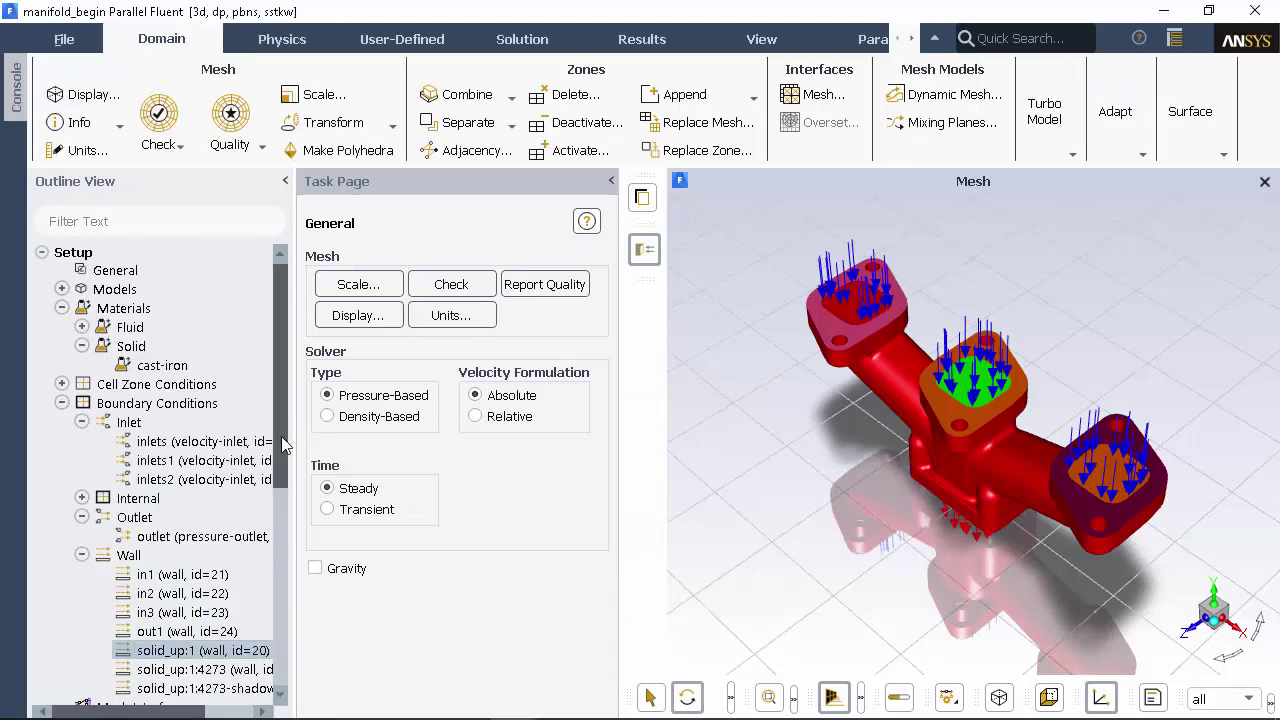
pyautogui.moveTo(282, 445); pyautogui.dragTo(271, 663)
# Step: Create point surface point-11 at a spot picked on the green inlet face
pyautogui.rightClick(120, 592)
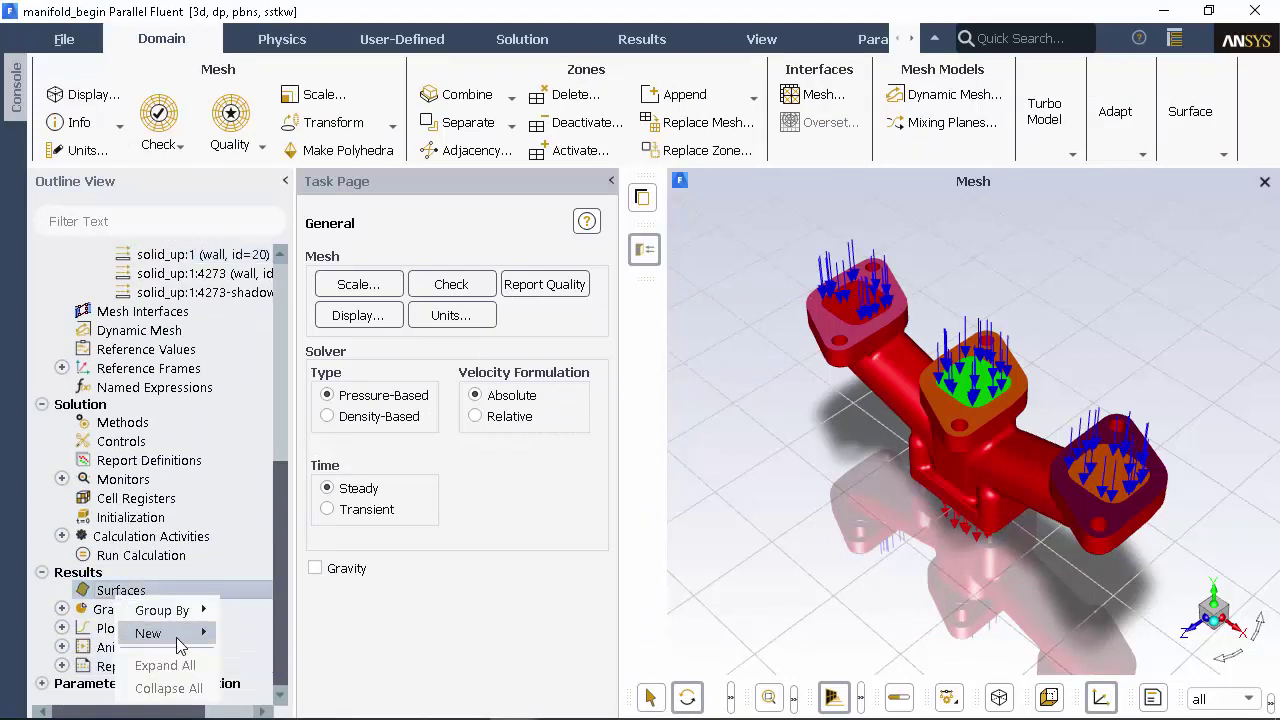
pyautogui.moveTo(180, 642)
pyautogui.click(250, 570)
pyautogui.moveTo(966, 569); pyautogui.dragTo(966, 502)
pyautogui.scroll(5, 967, 476)
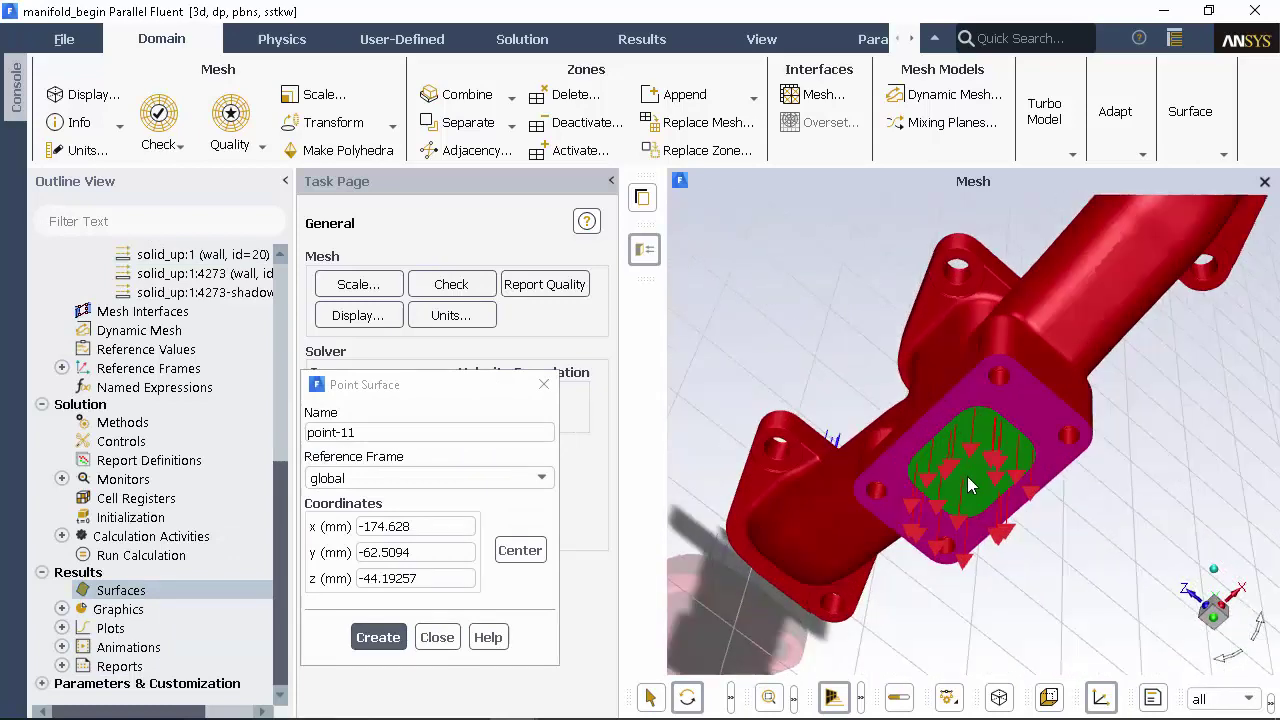
pyautogui.rightClick(974, 467)
pyautogui.click(378, 637)
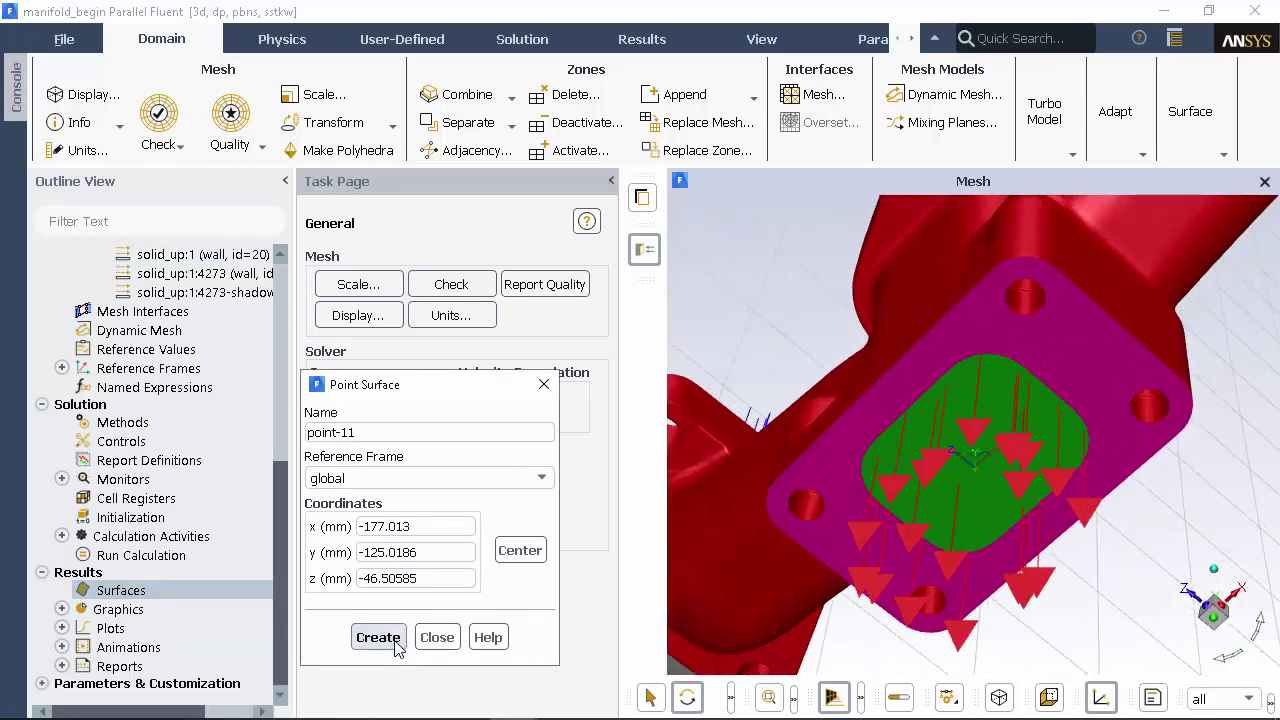
pyautogui.click(437, 637)
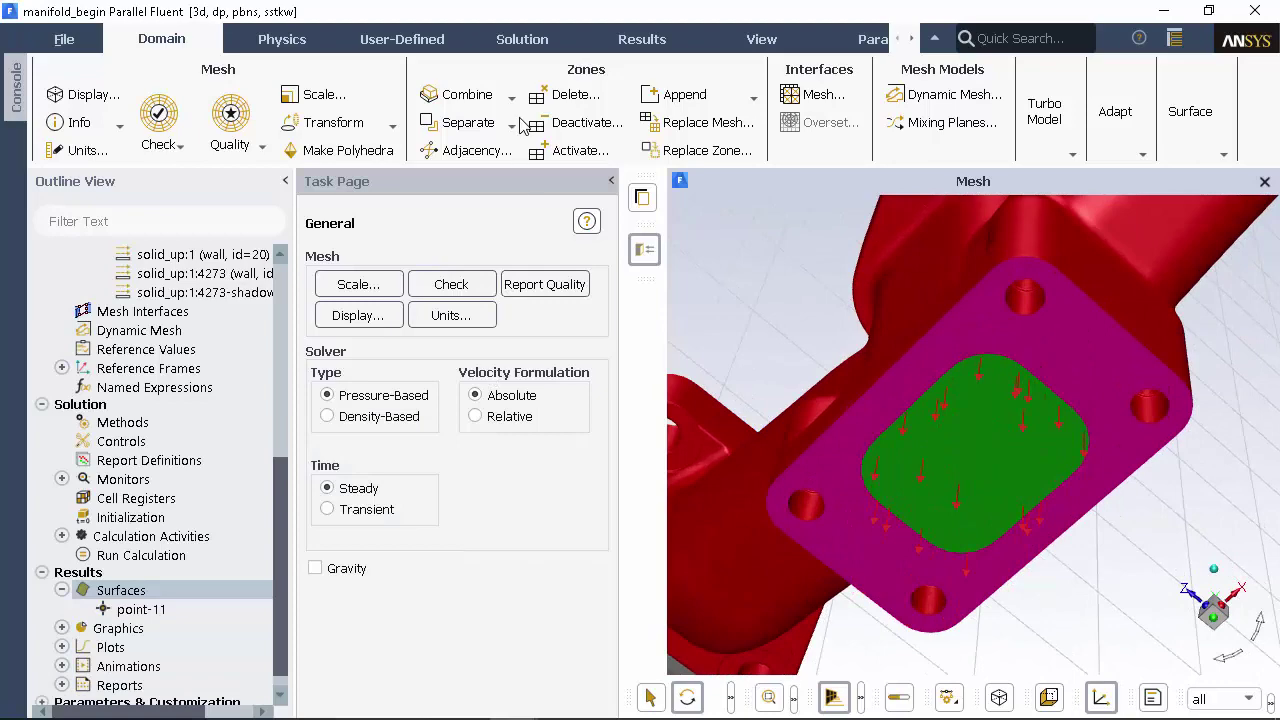
# Step: Define point-vel, a Facet Maximum velocity report on point-11, written to file and plotted
pyautogui.click(522, 39)
pyautogui.click(436, 122)
pyautogui.moveTo(375, 179)
pyautogui.moveTo(496, 210)
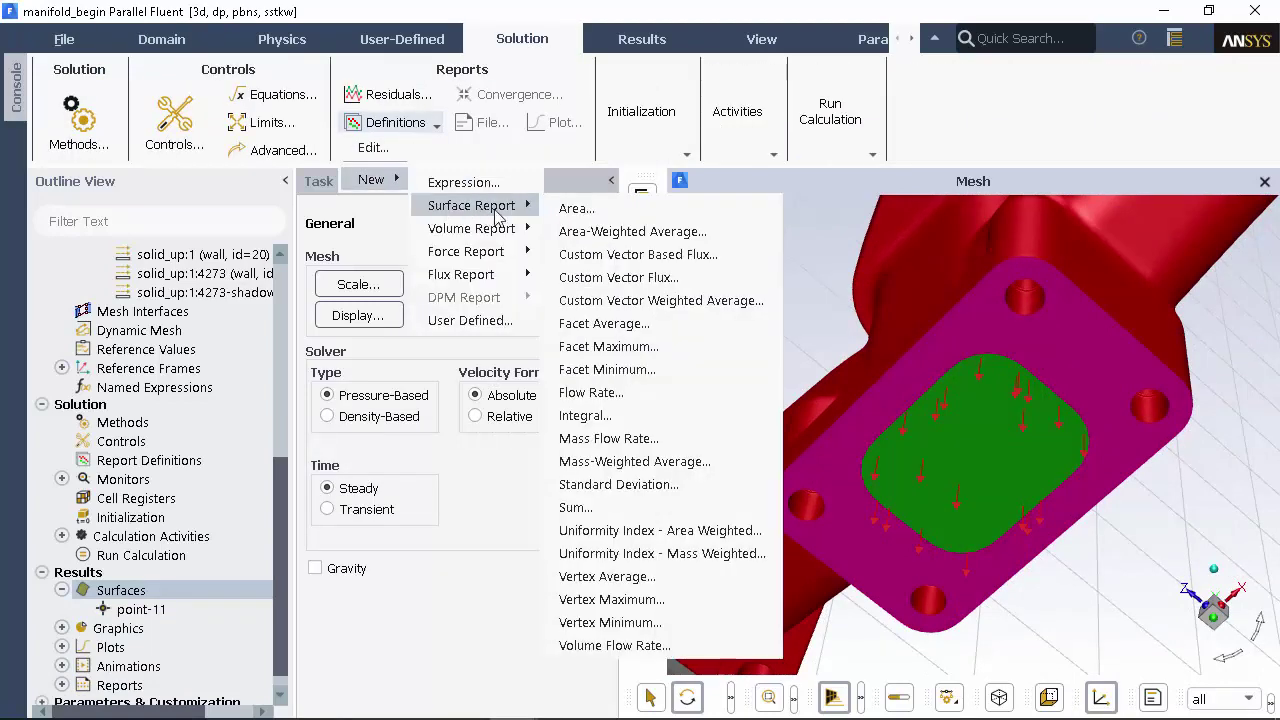
pyautogui.click(608, 346)
pyautogui.click(563, 249)
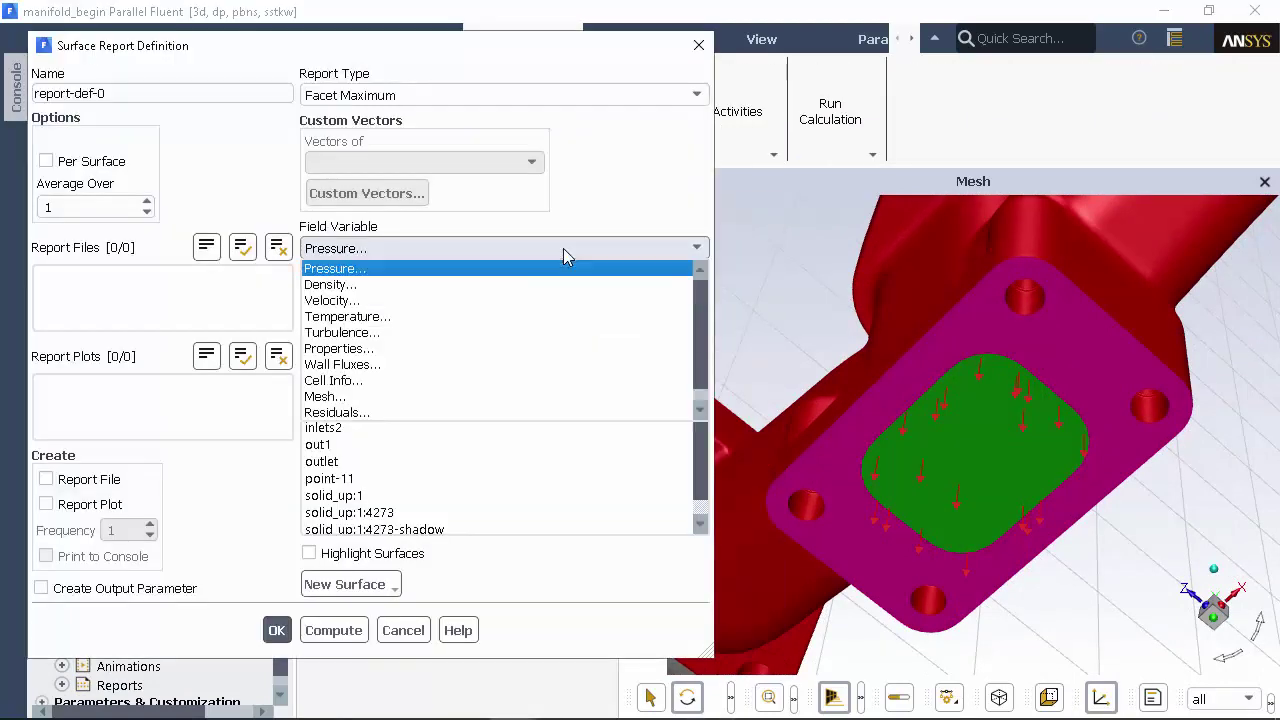
pyautogui.click(399, 300)
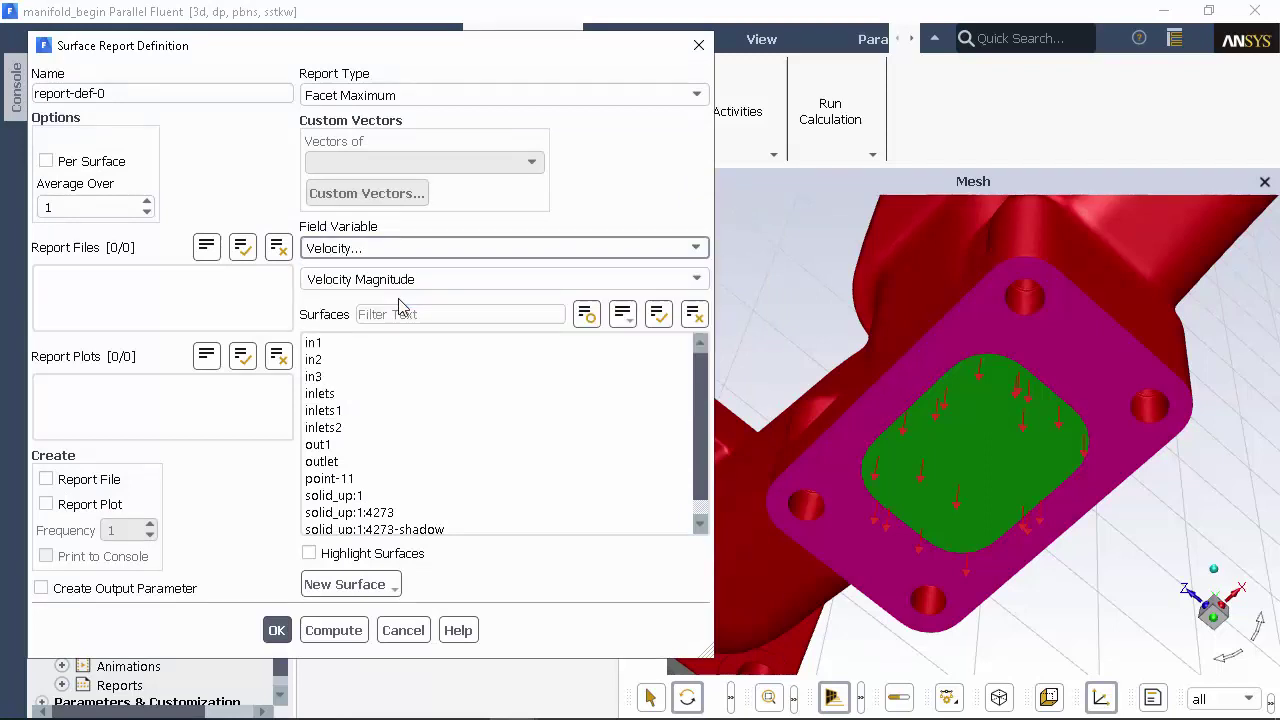
pyautogui.click(343, 479)
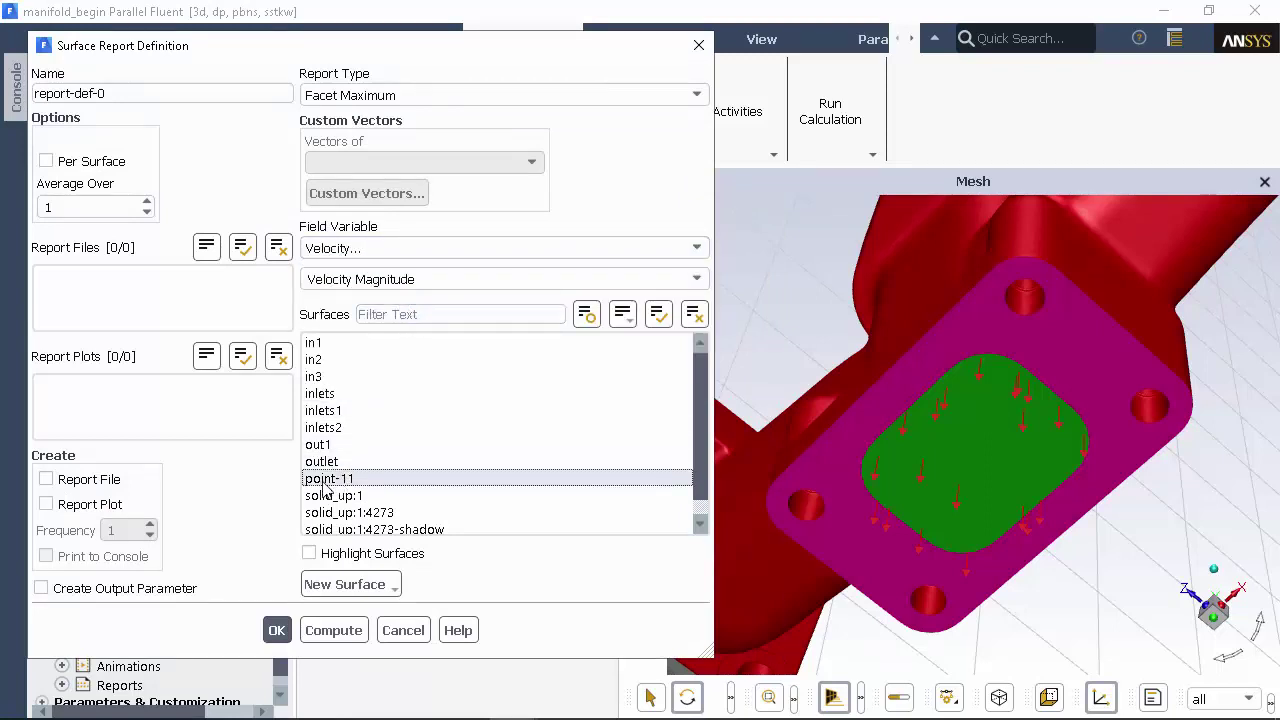
pyautogui.click(107, 485)
pyautogui.click(86, 505)
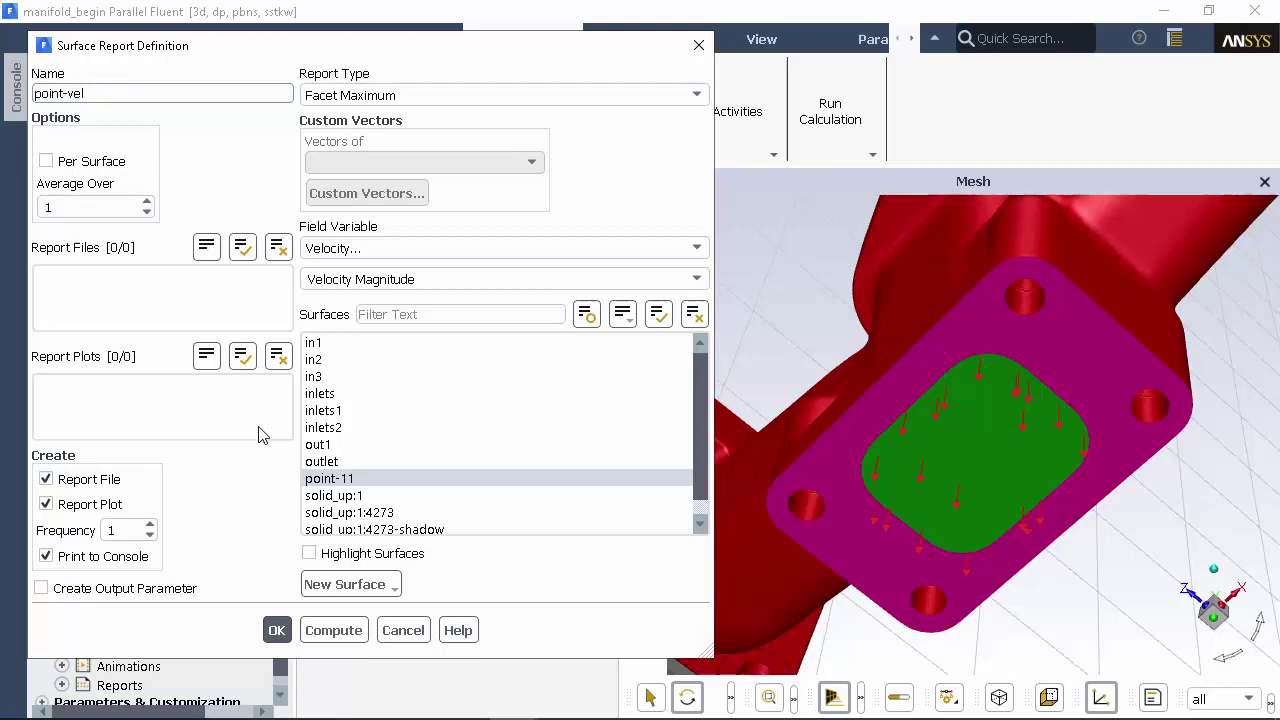
pyautogui.click(277, 631)
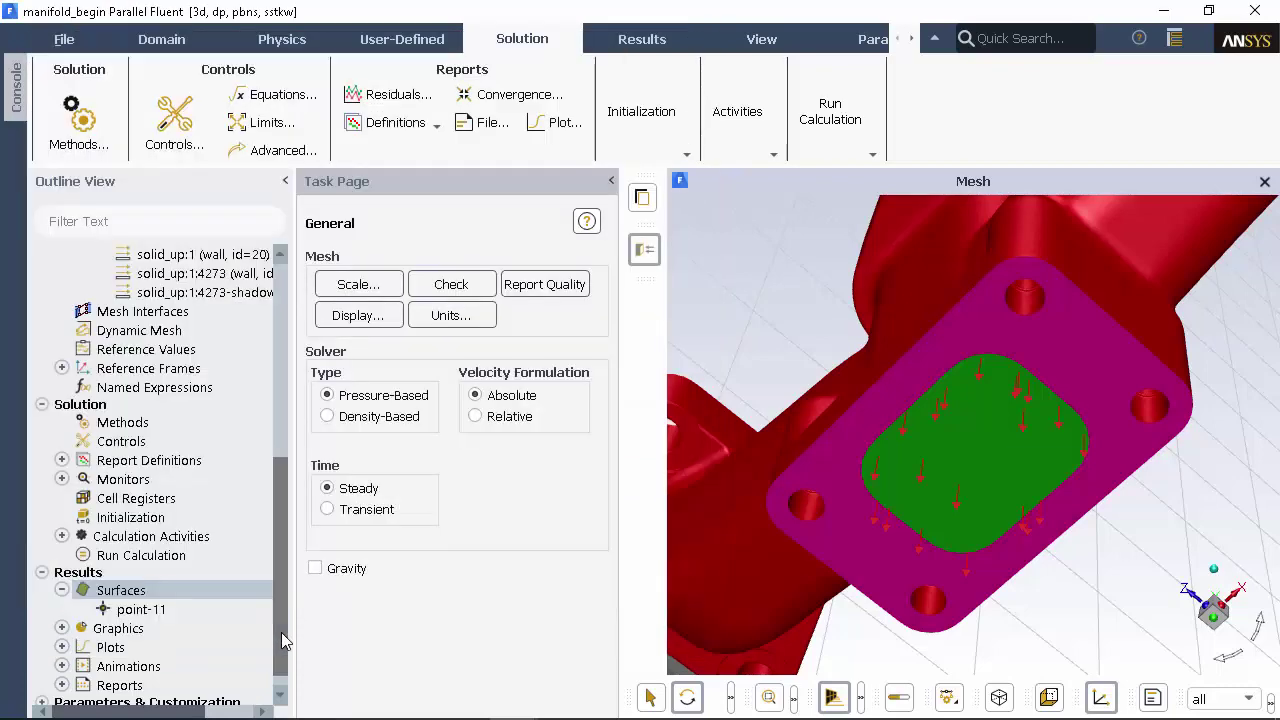
# Step: Define a Mass Flow Rate report named mass-balance on inlets, inlets1, inlets2 and outlet, with file and plot output
pyautogui.click(436, 124)
pyautogui.moveTo(375, 179)
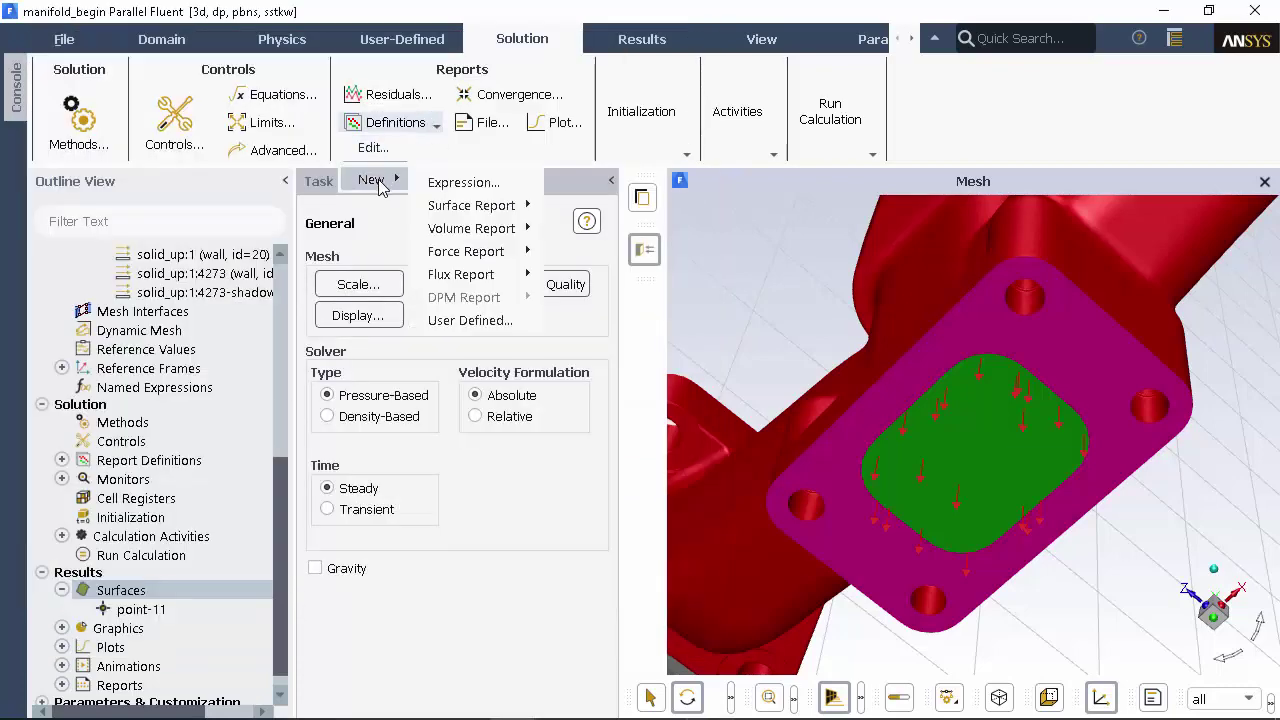
pyautogui.moveTo(522, 208)
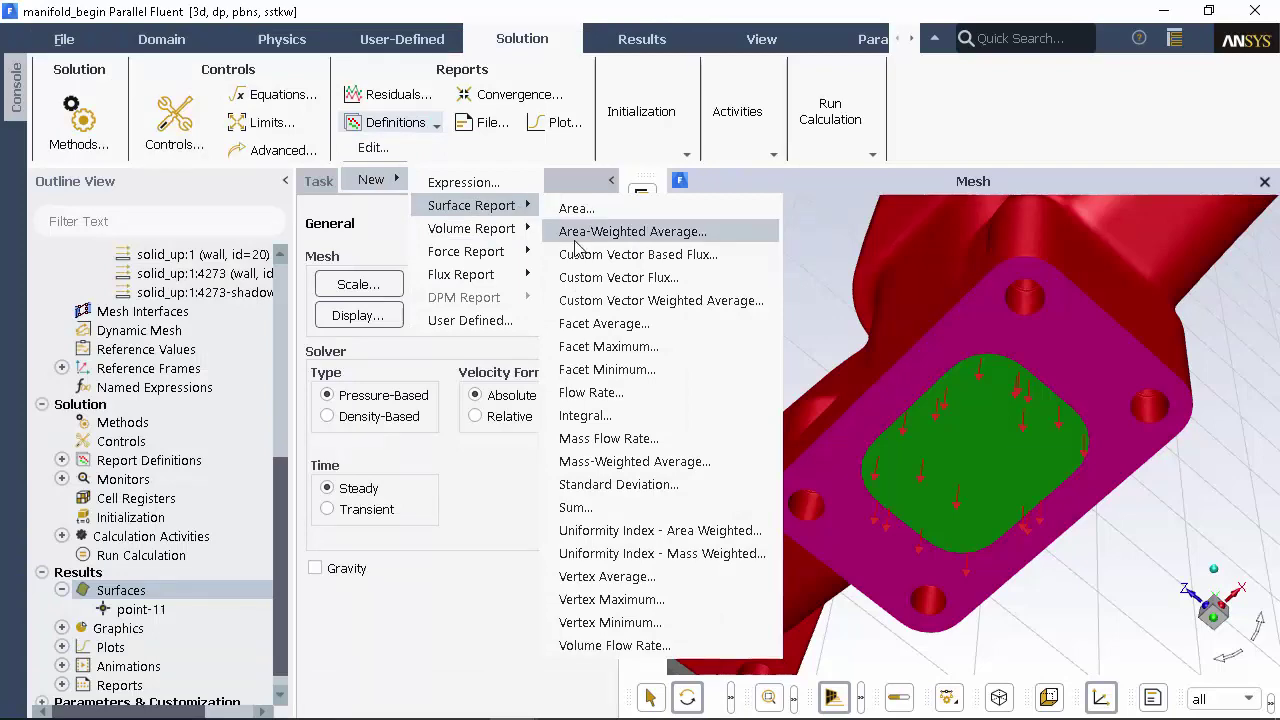
pyautogui.click(648, 438)
pyautogui.moveTo(457, 393); pyautogui.dragTo(449, 431)
pyautogui.click(415, 463)
pyautogui.click(90, 480)
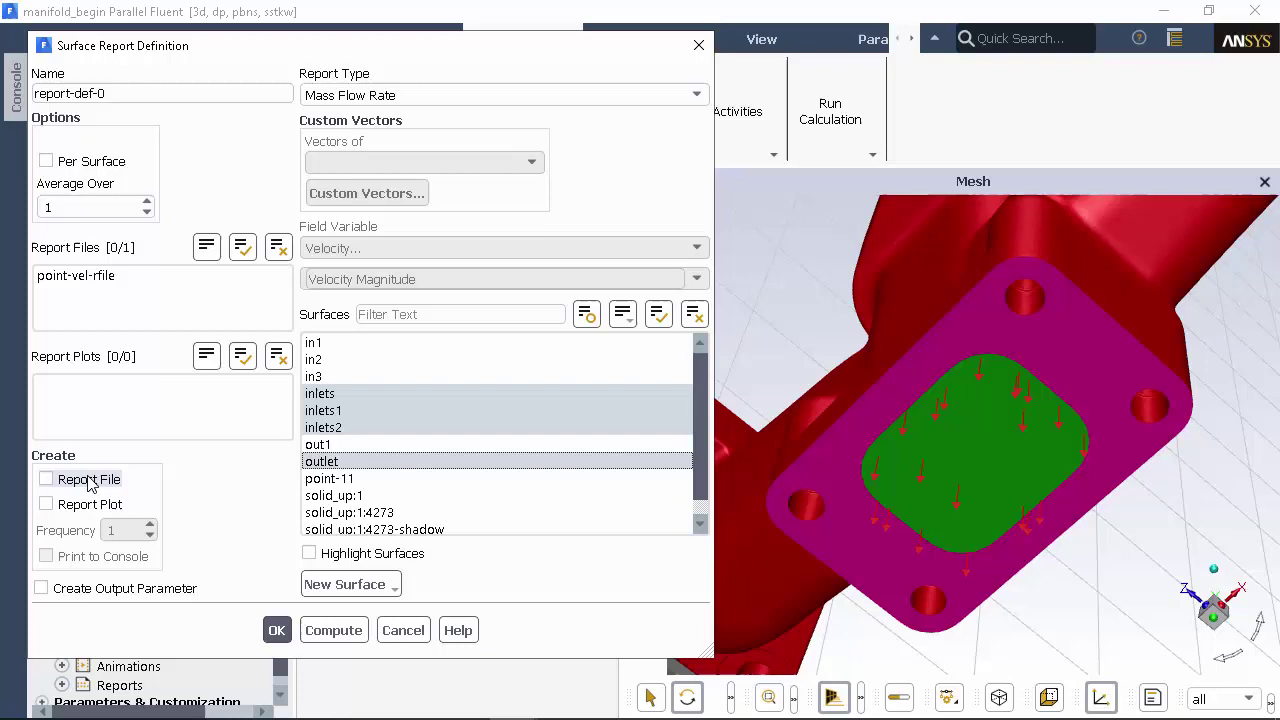
pyautogui.click(72, 505)
pyautogui.doubleClick(205, 95)
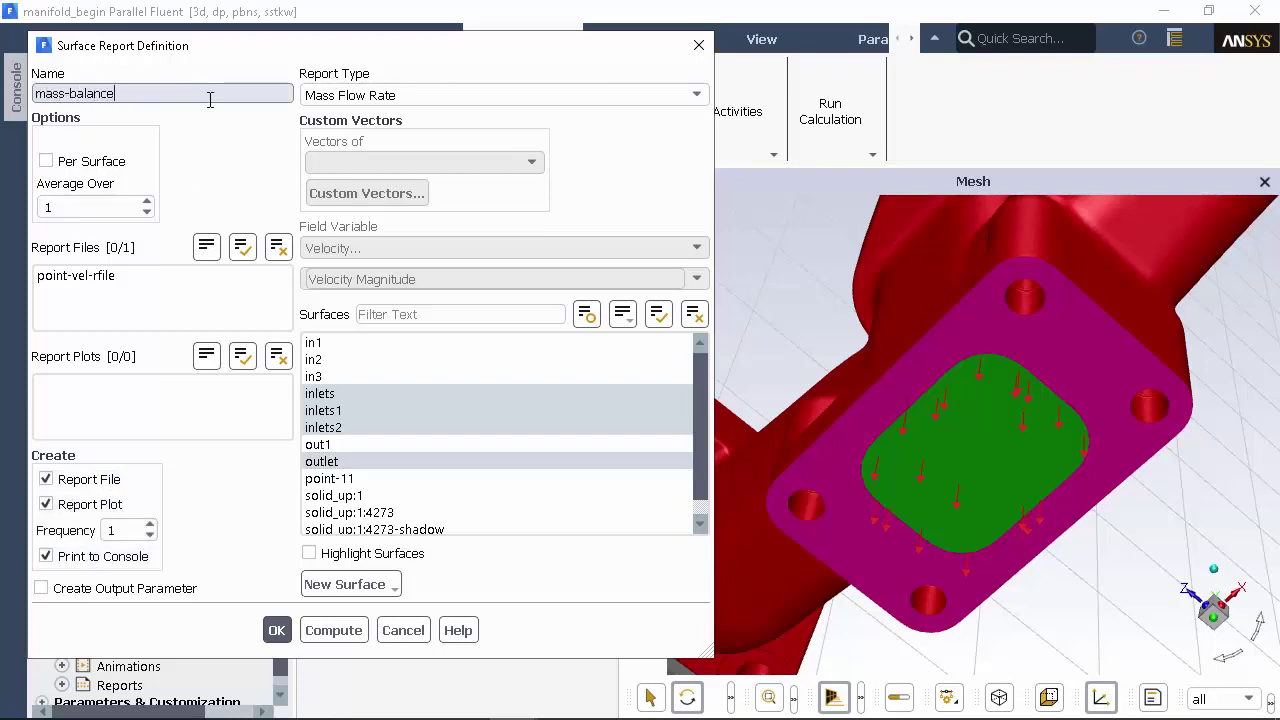
pyautogui.write('mass-balance')
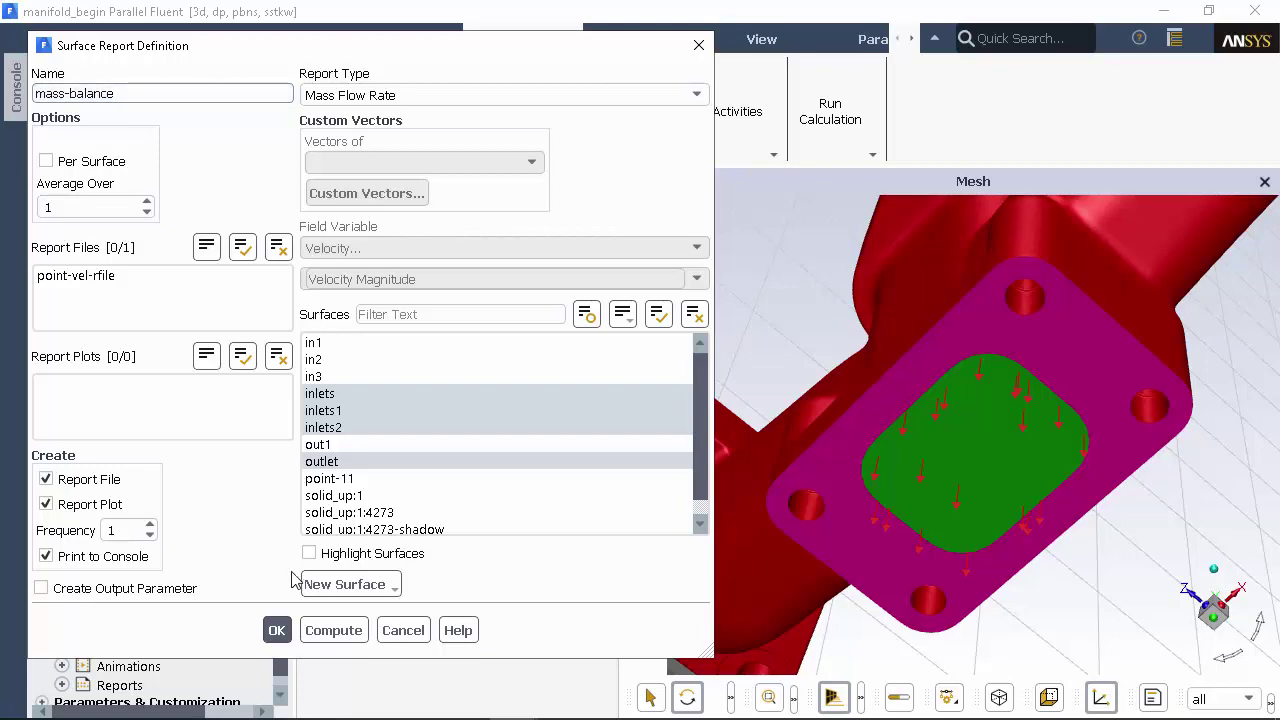
pyautogui.click(276, 630)
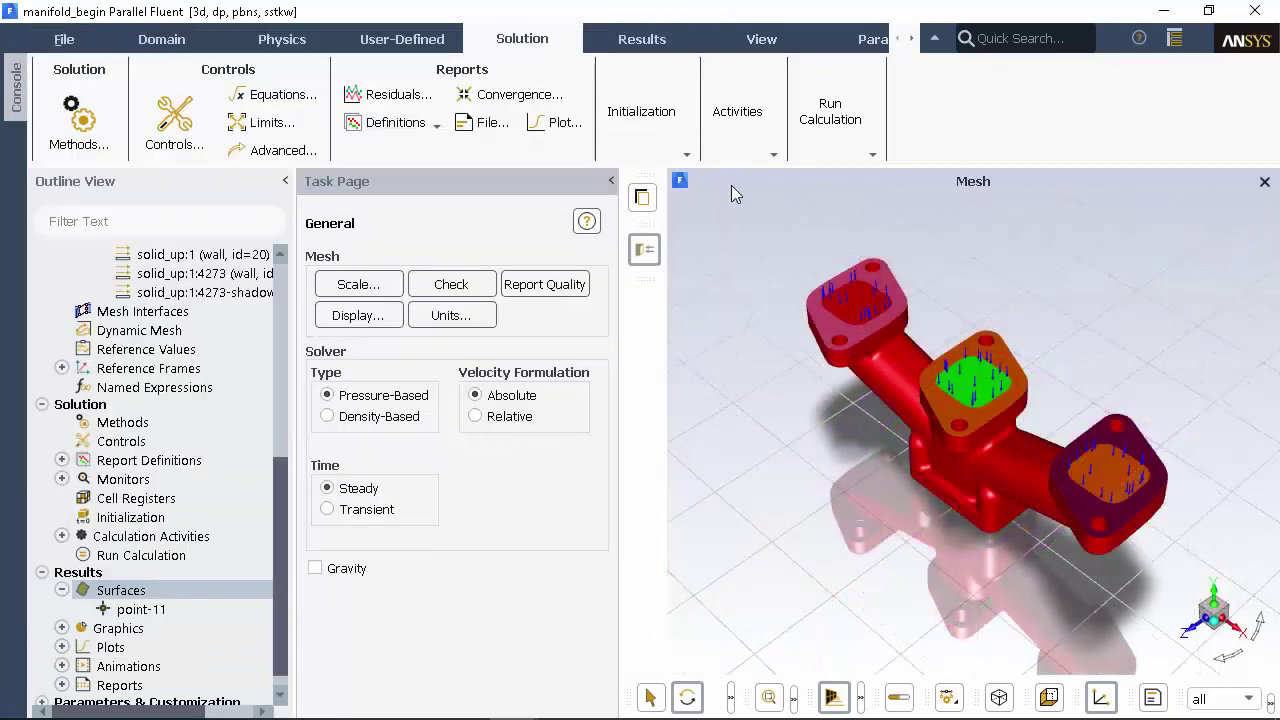
# Step: Run hybrid initialization and set Number of Iterations to 100
pyautogui.click(672, 135)
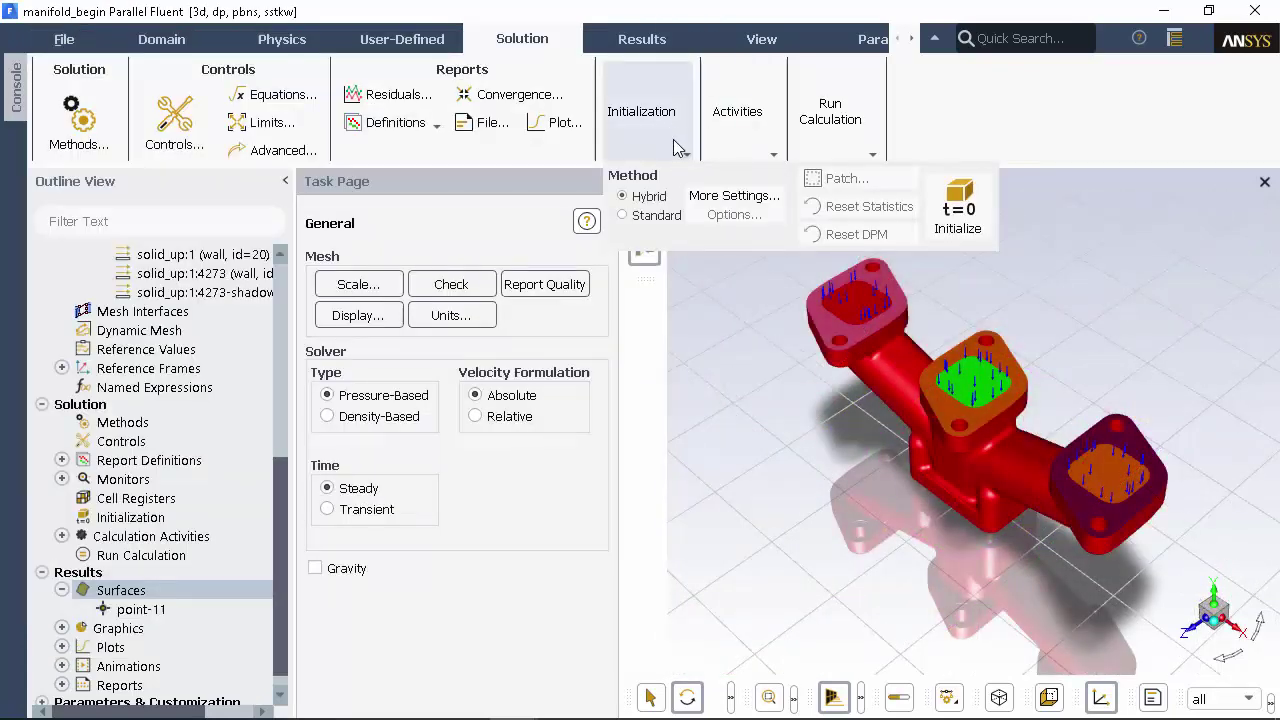
pyautogui.click(958, 212)
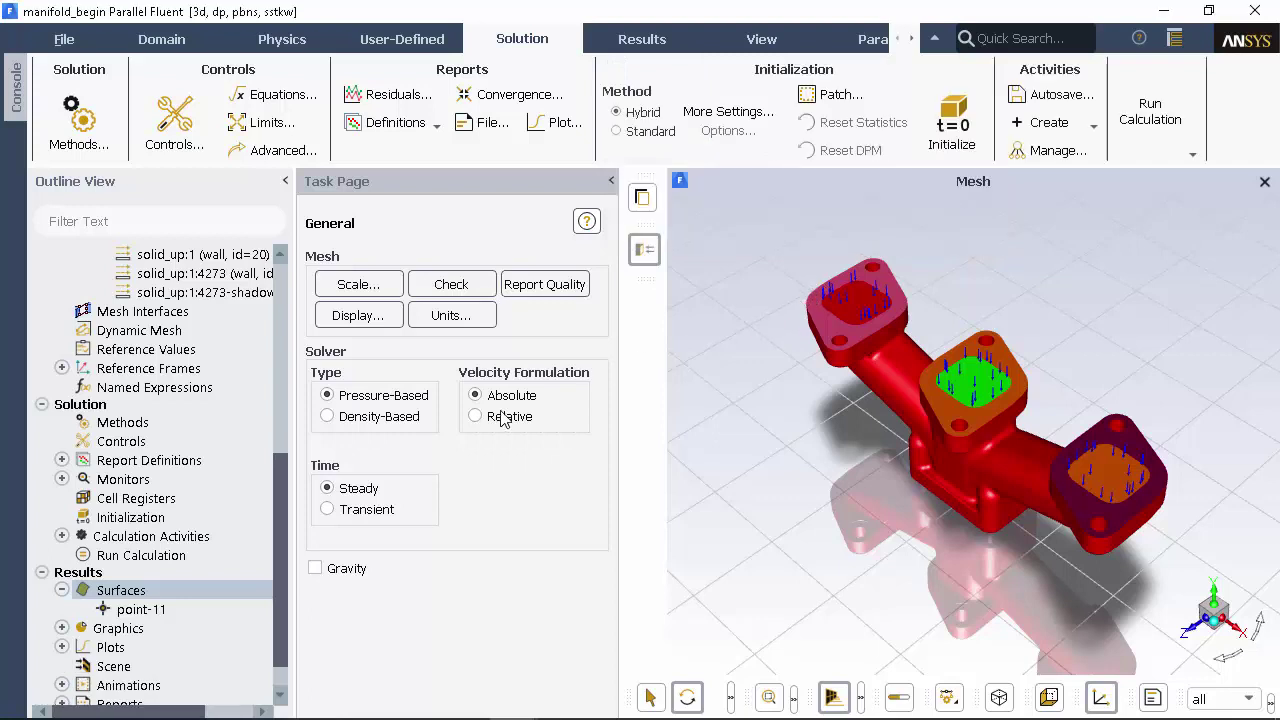
pyautogui.click(150, 555)
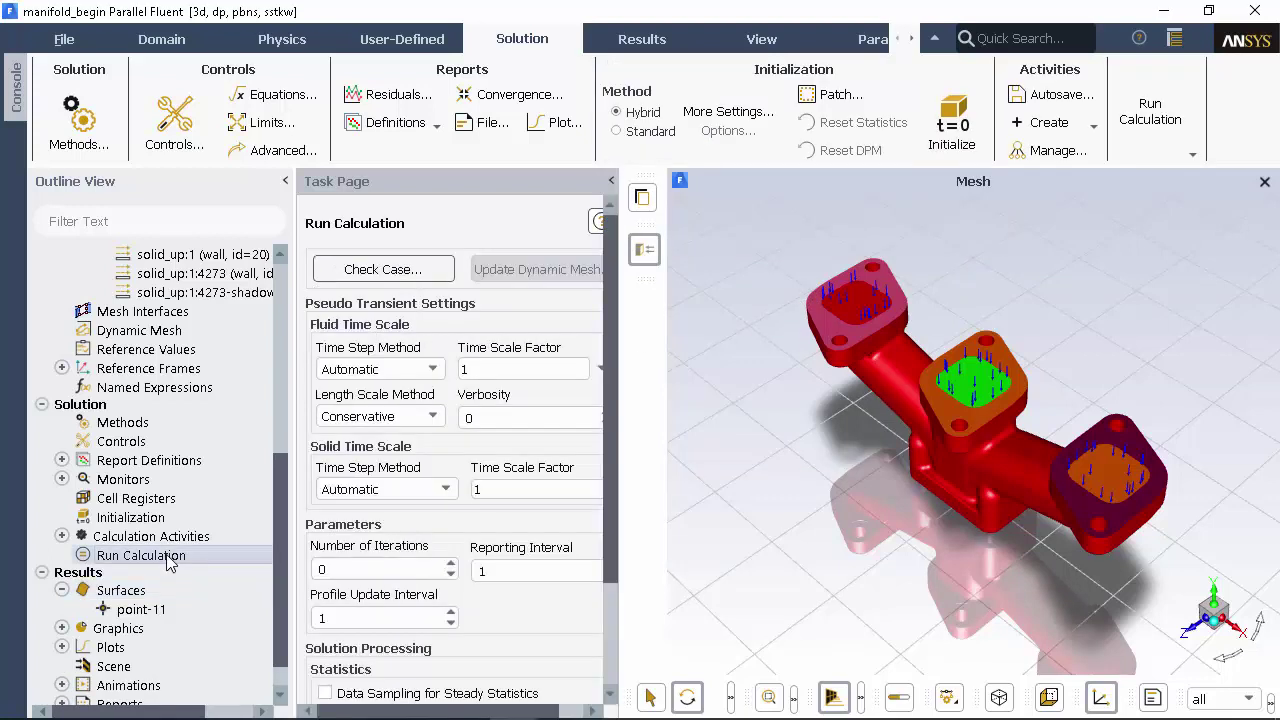
pyautogui.doubleClick(353, 566)
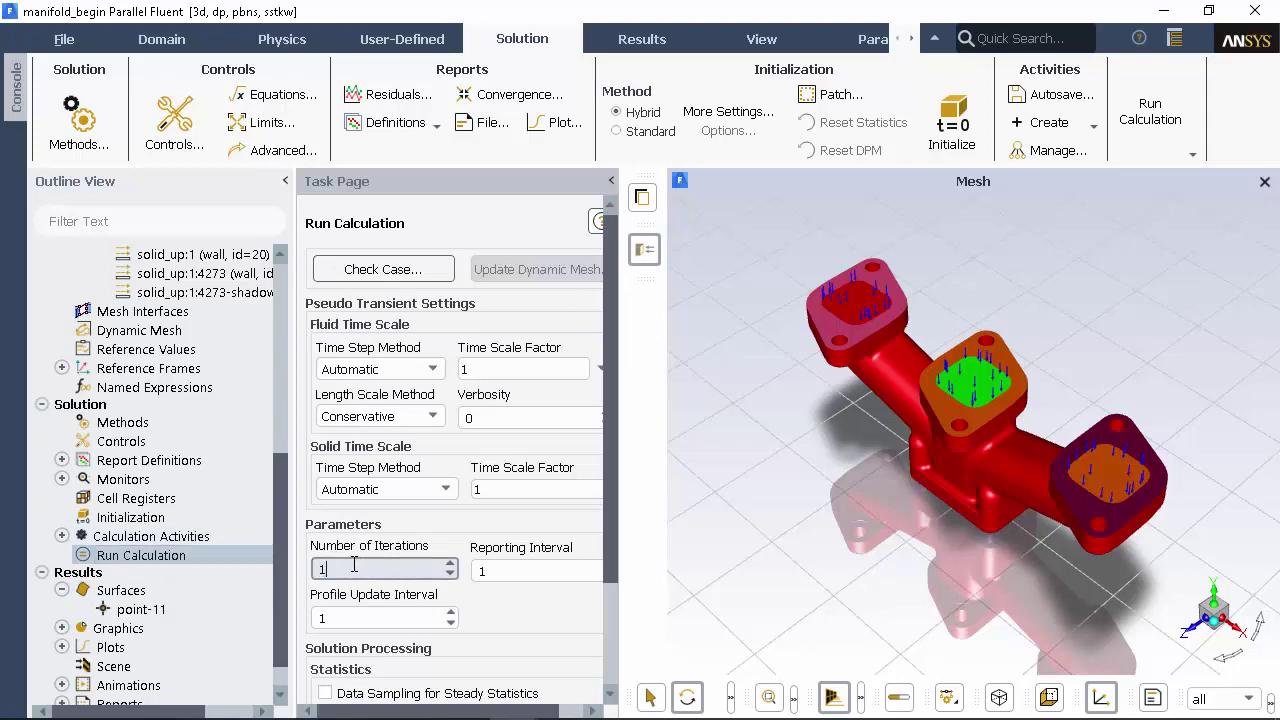
pyautogui.write('100')
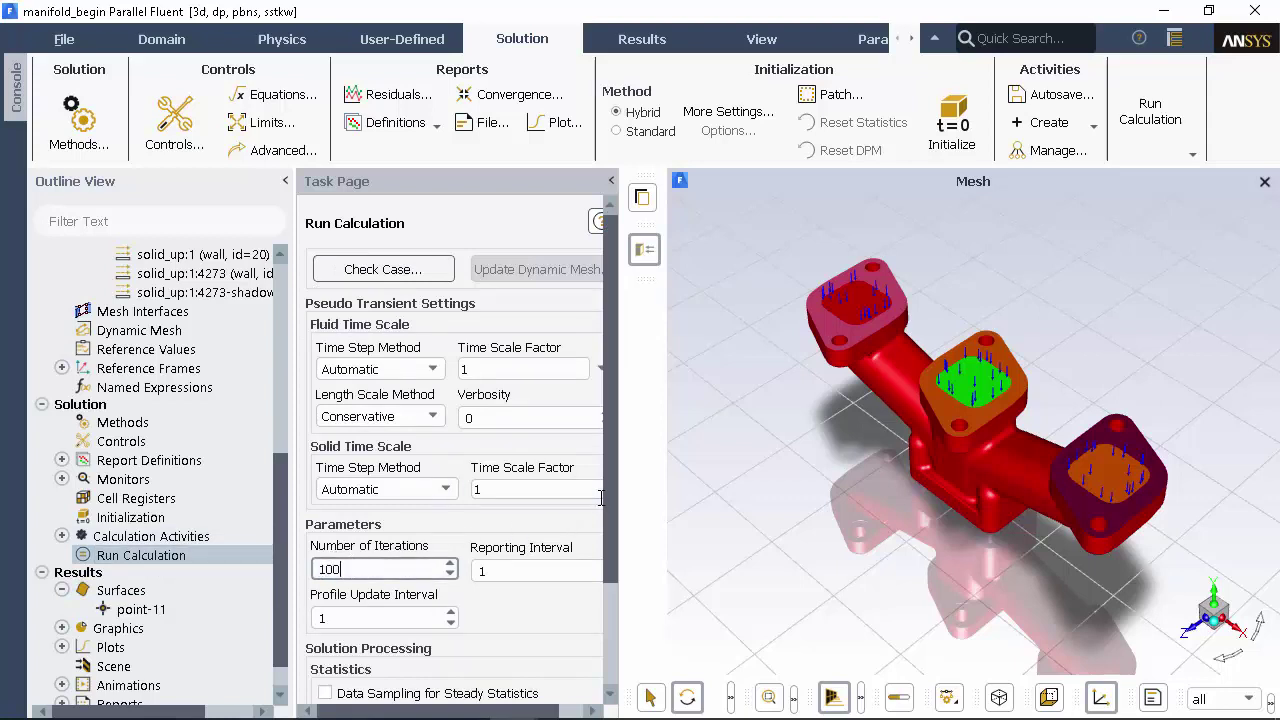
pyautogui.scroll(-3, 600, 560)
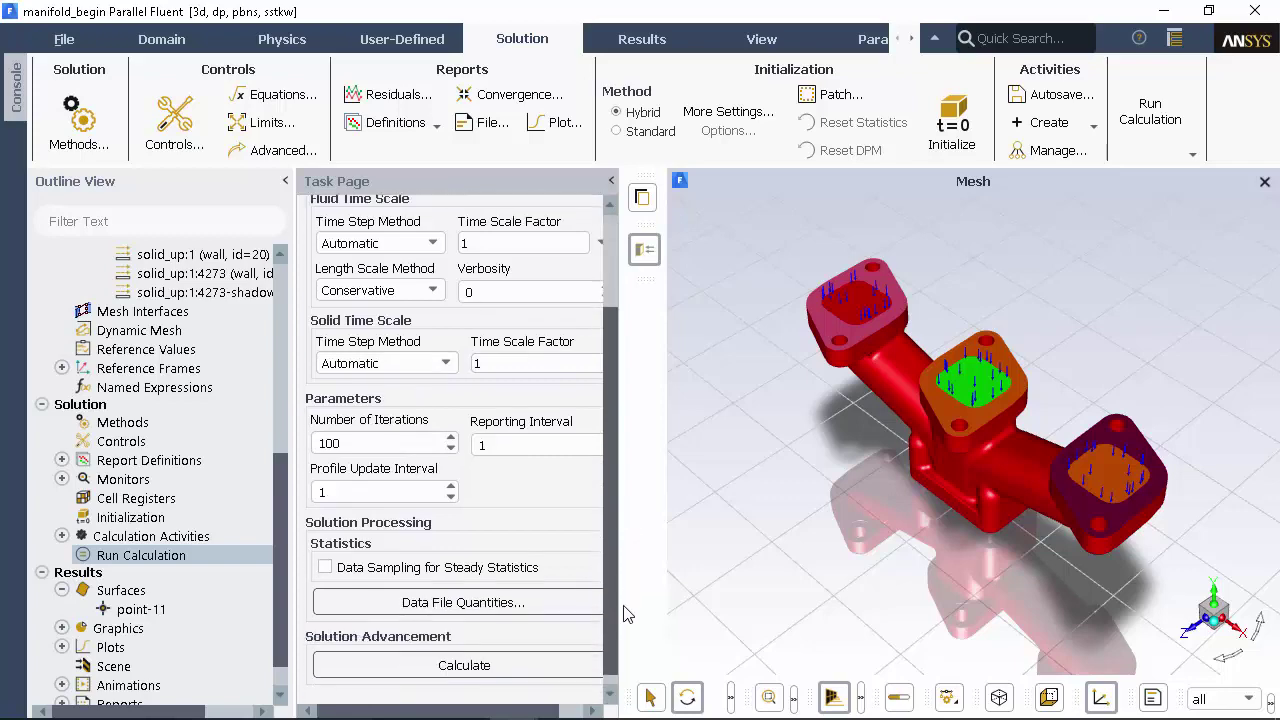
pyautogui.scroll(-1, 626, 614)
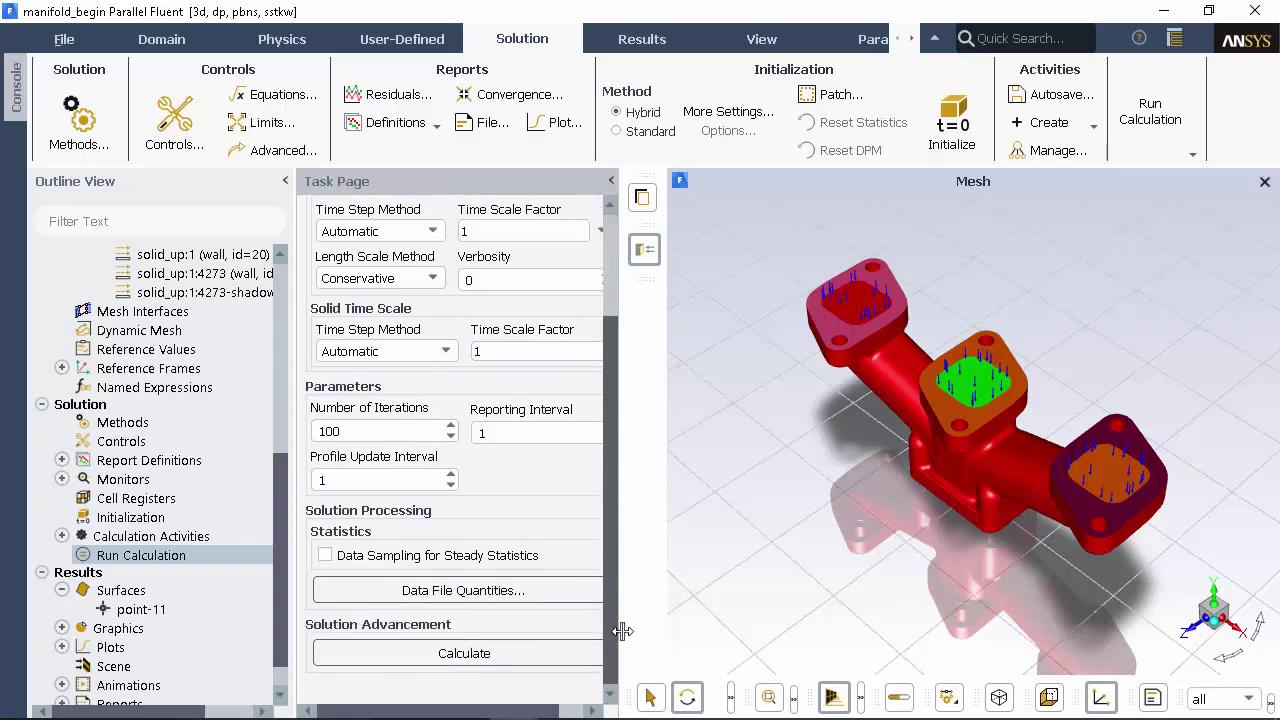
# Step: Run the 100 iterations and check the point-vel plot settling near 31.5 m/s
pyautogui.click(516, 660)
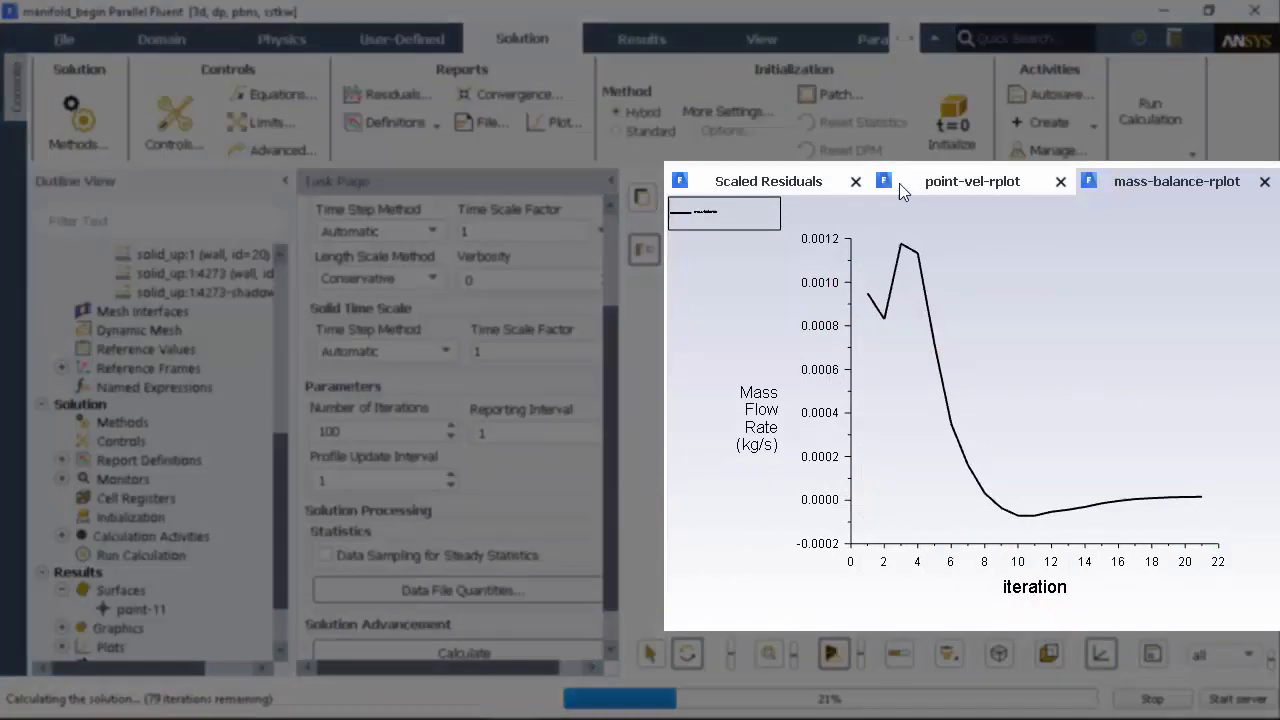
pyautogui.click(899, 183)
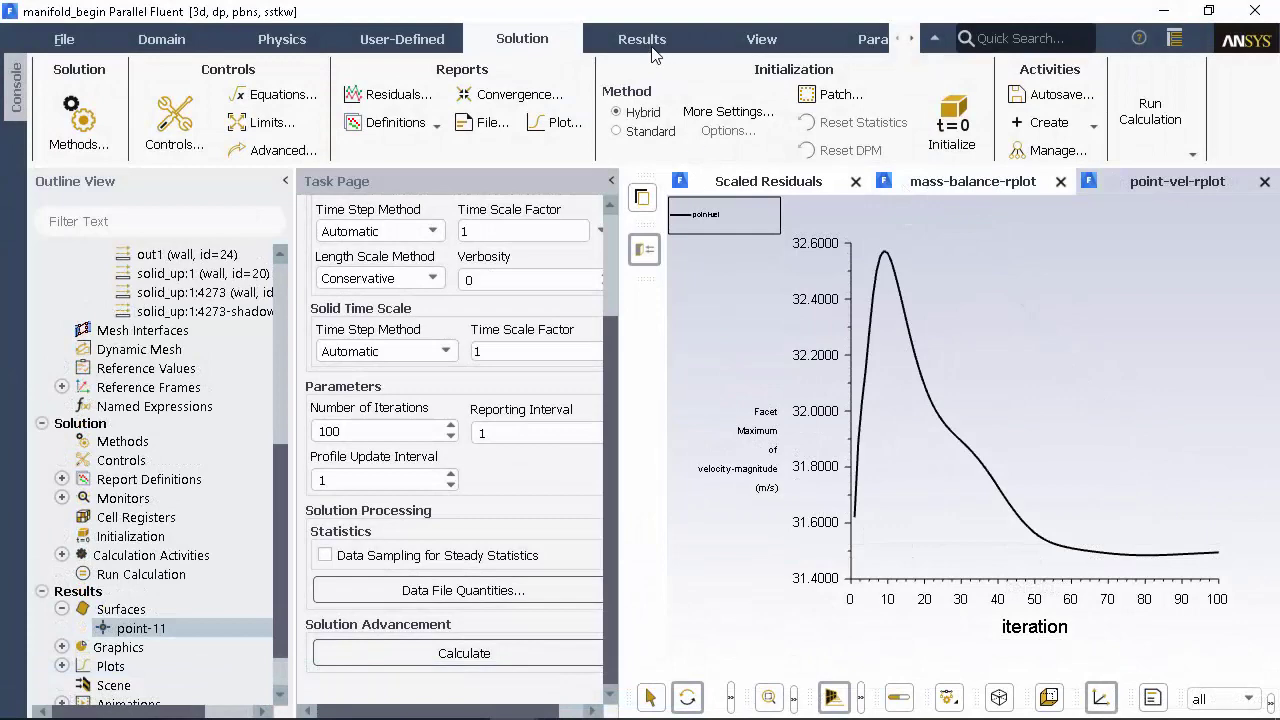
pyautogui.click(652, 50)
# Step: Create pathlines-1 from inlets, inlets1 and inlets2, coloured by particle Time with path skip 5
pyautogui.click(300, 94)
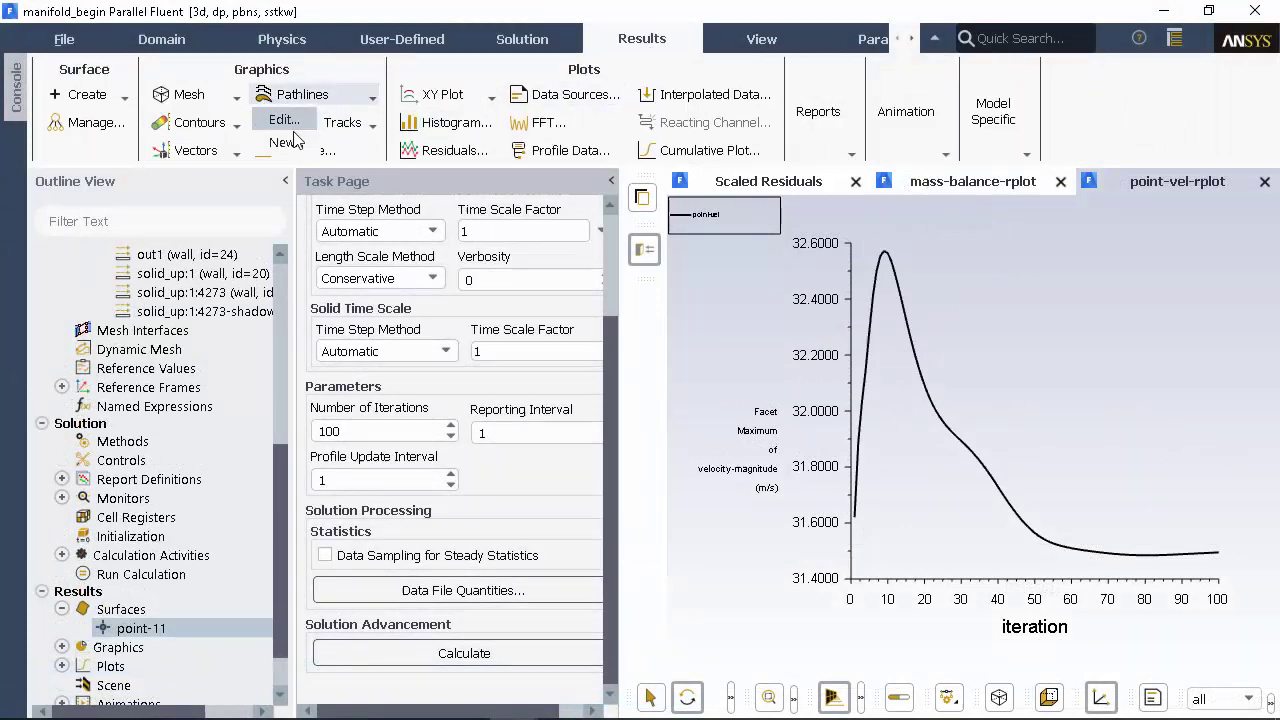
pyautogui.click(292, 124)
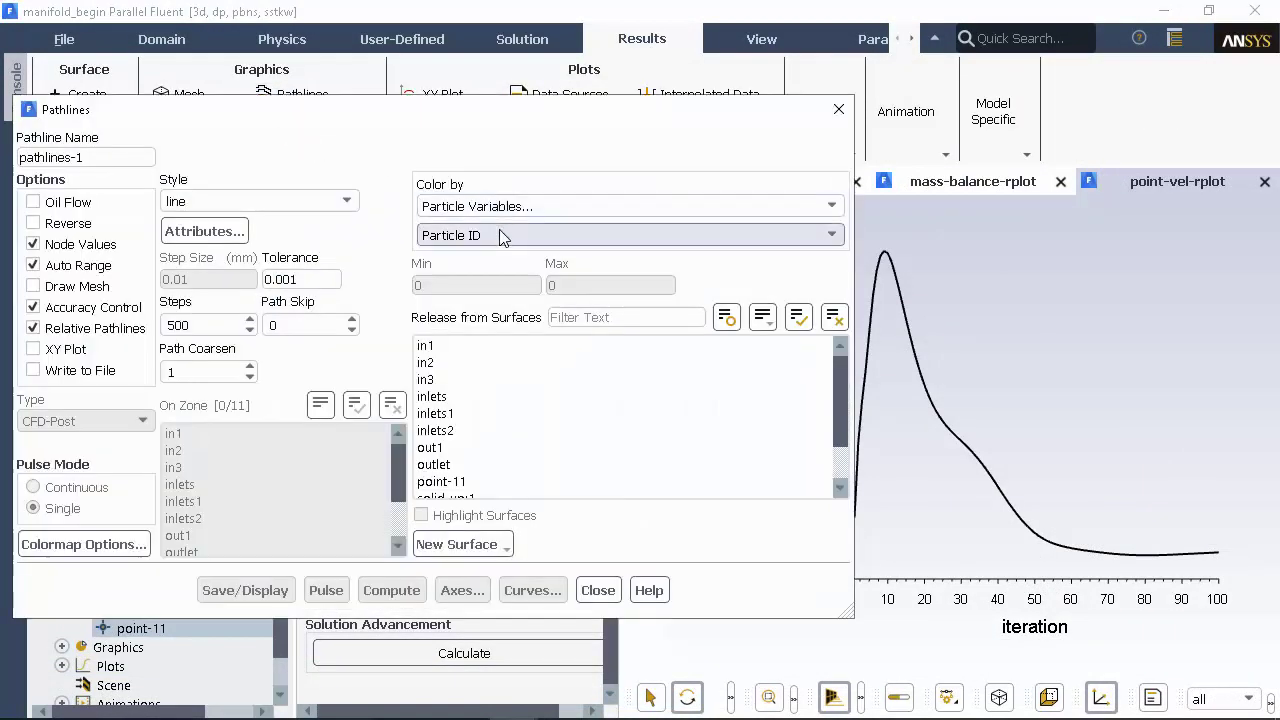
pyautogui.click(502, 236)
pyautogui.click(465, 272)
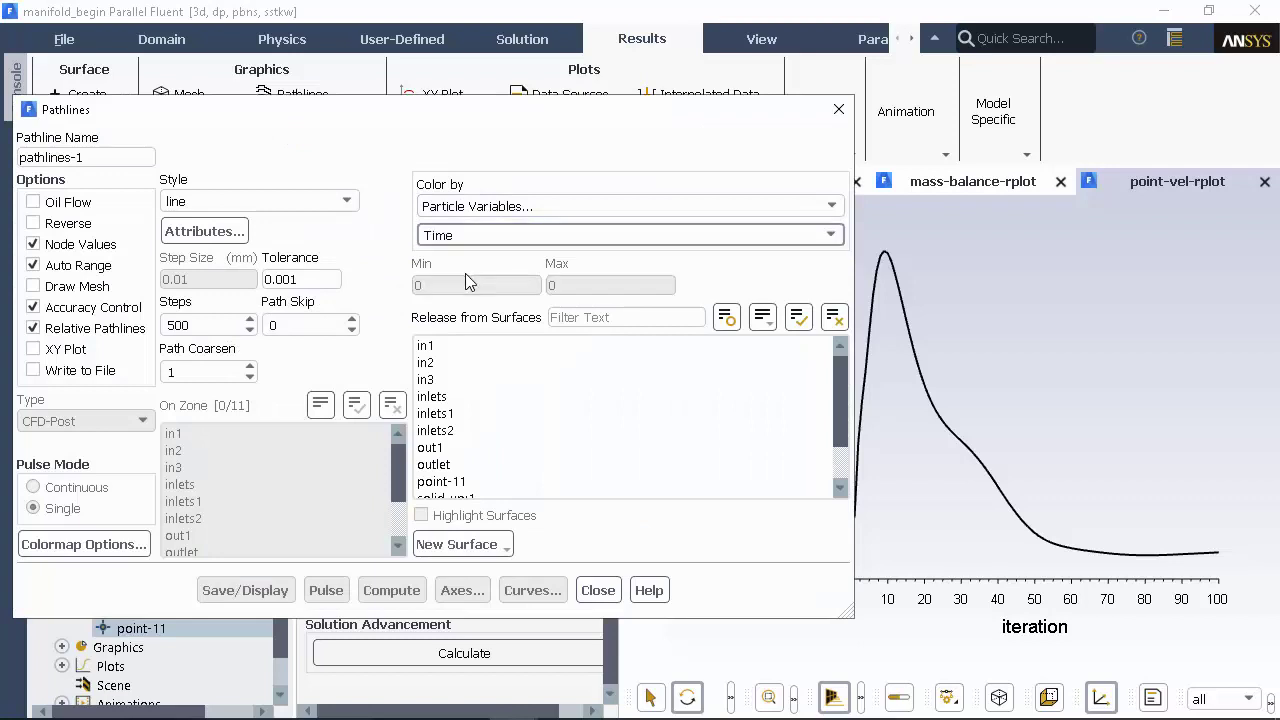
pyautogui.click(441, 397)
pyautogui.click(440, 413)
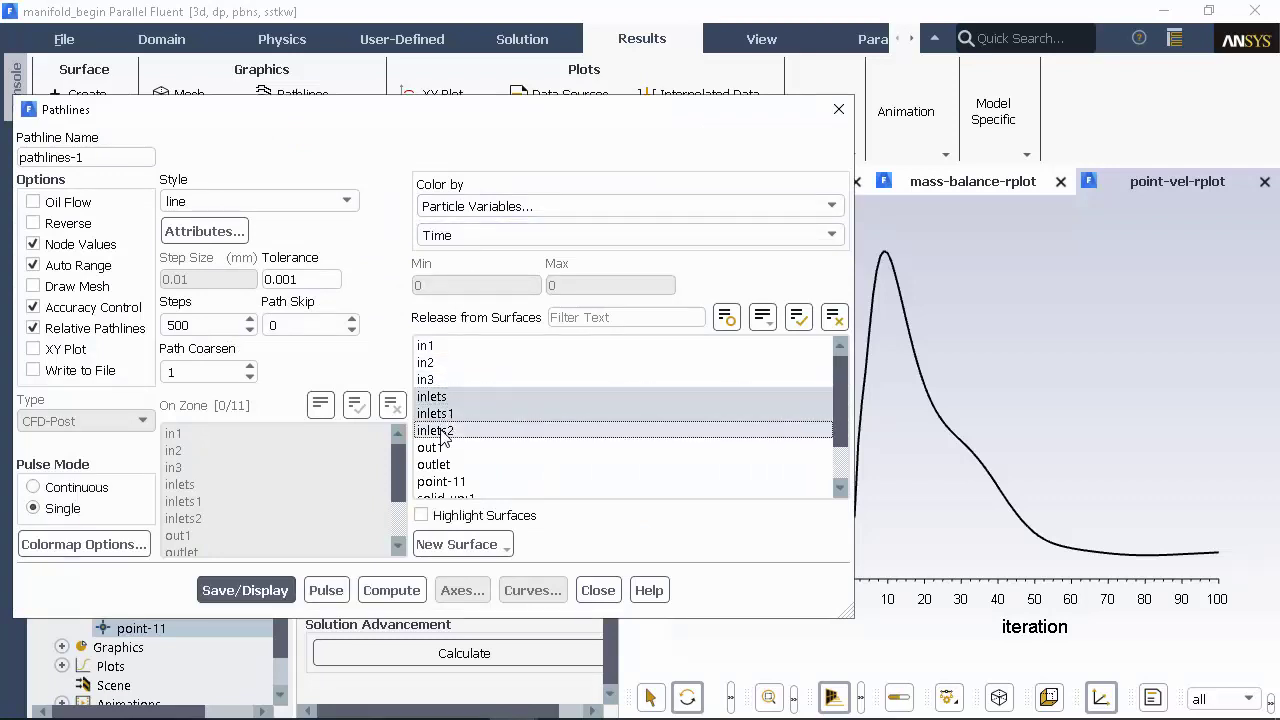
pyautogui.click(440, 430)
pyautogui.doubleClick(290, 328)
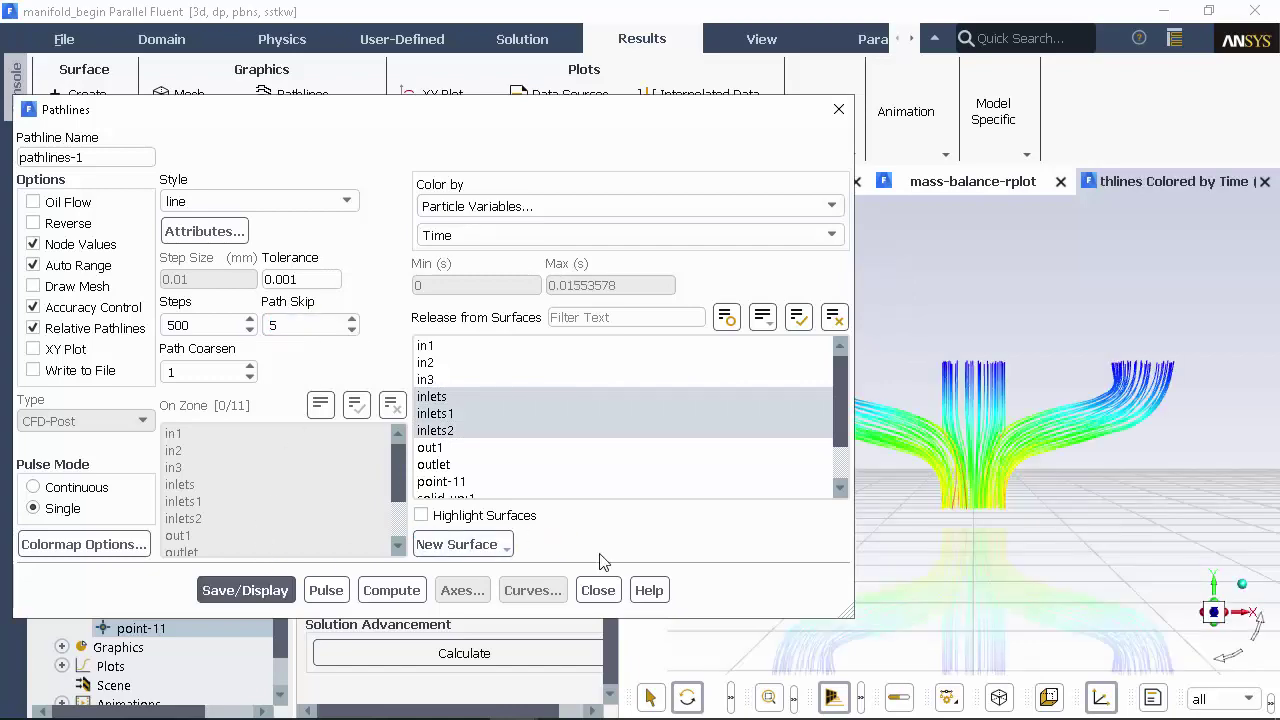
pyautogui.click(599, 590)
pyautogui.scroll(5, 977, 458)
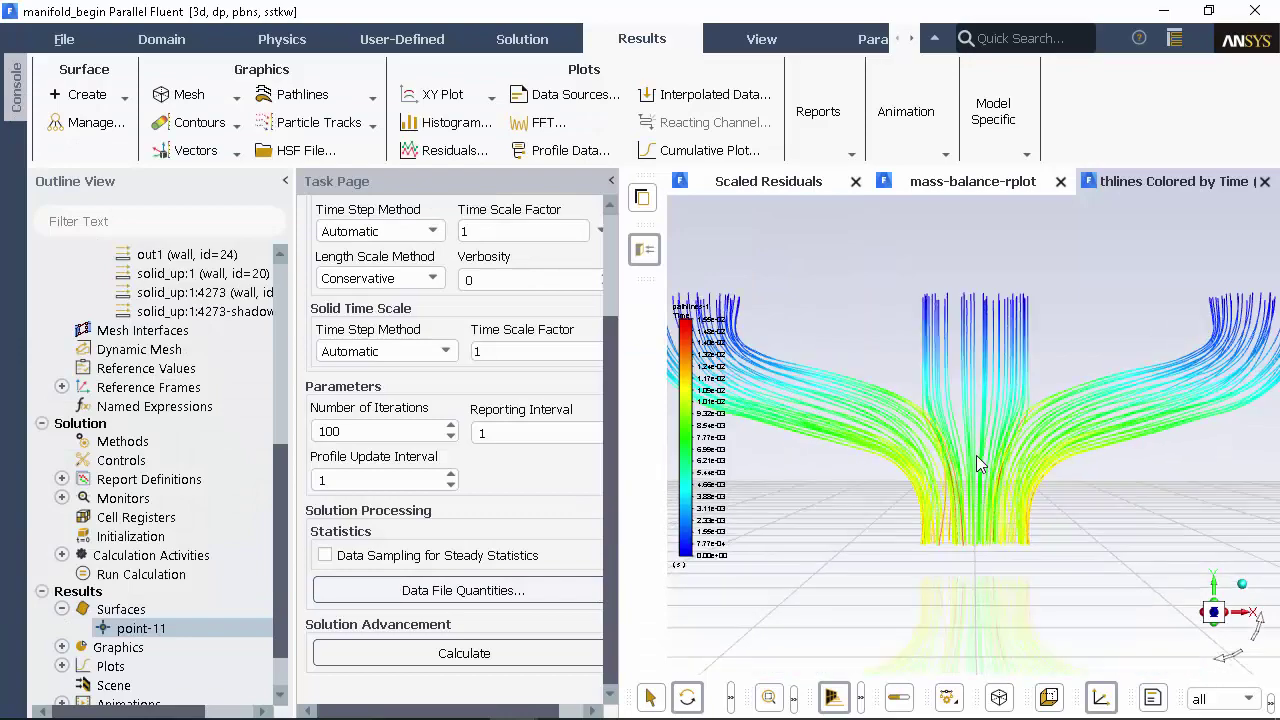
pyautogui.moveTo(978, 452); pyautogui.dragTo(1041, 380)
# Step: Build scene-1 from pathlines-1 and a new mesh-1 at 48 transparency, then display it
pyautogui.rightClick(140, 628)
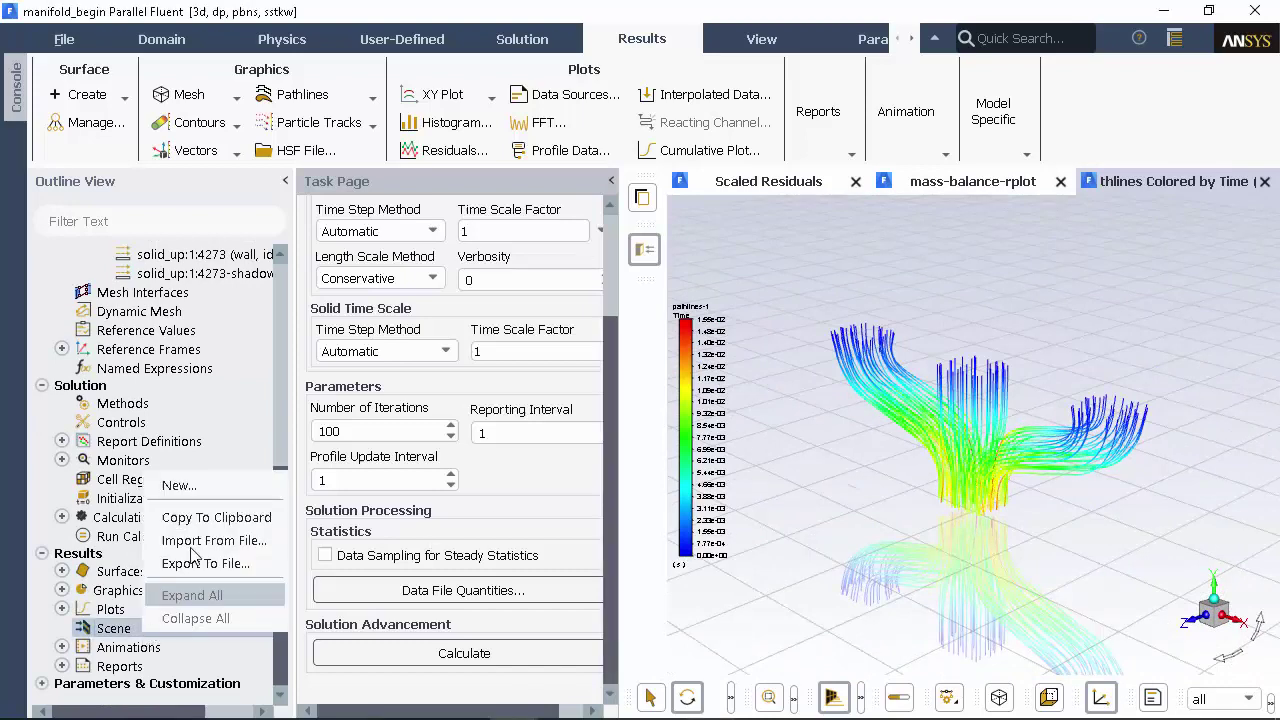
pyautogui.click(171, 487)
pyautogui.click(350, 633)
pyautogui.click(348, 511)
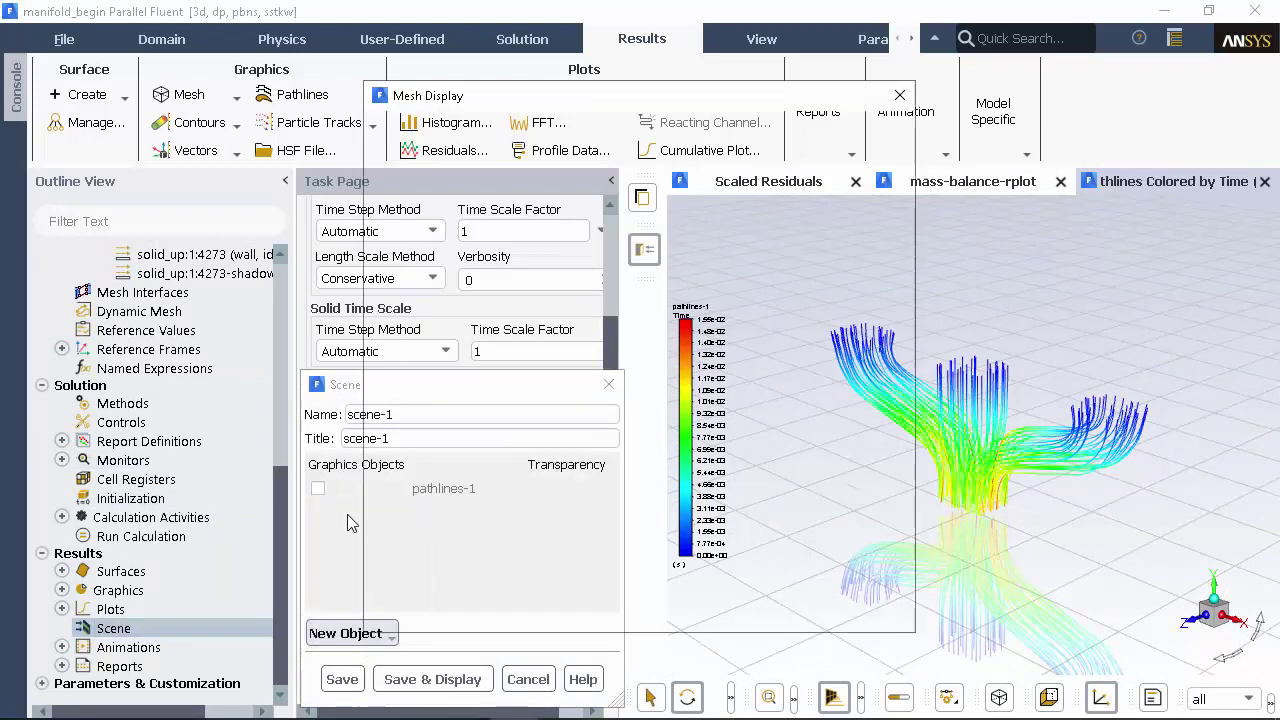
pyautogui.click(898, 177)
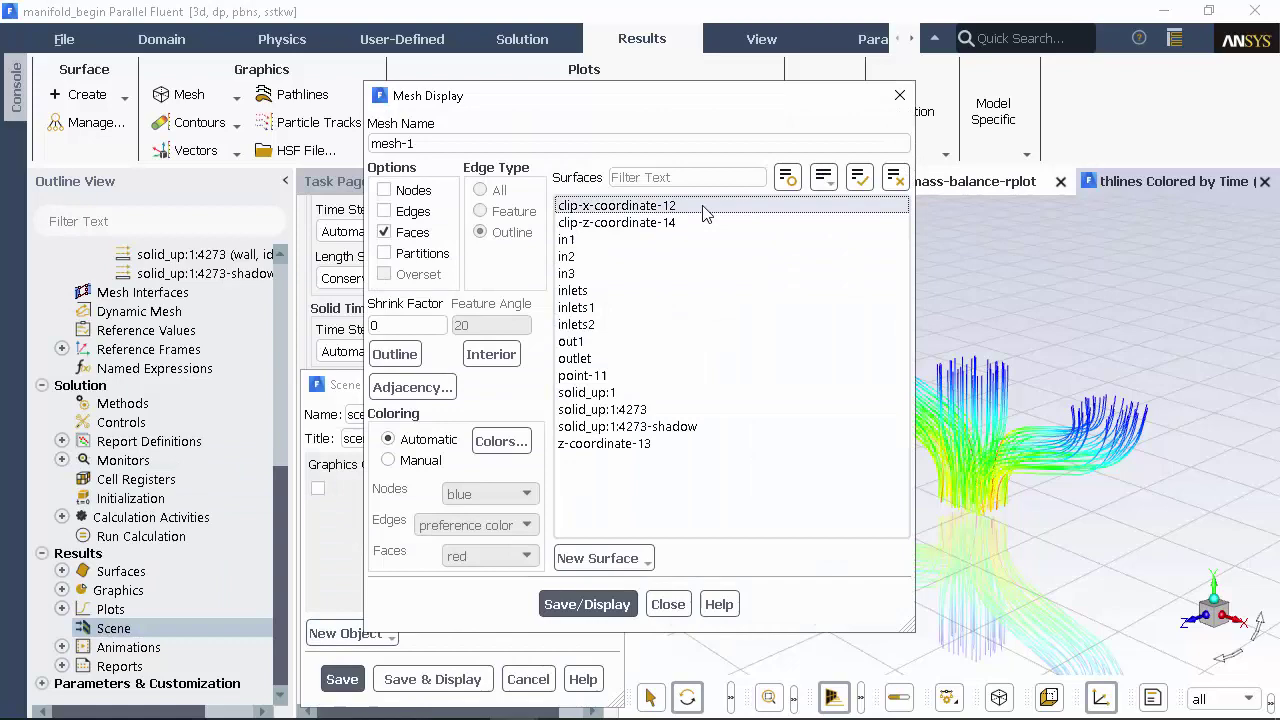
pyautogui.click(620, 605)
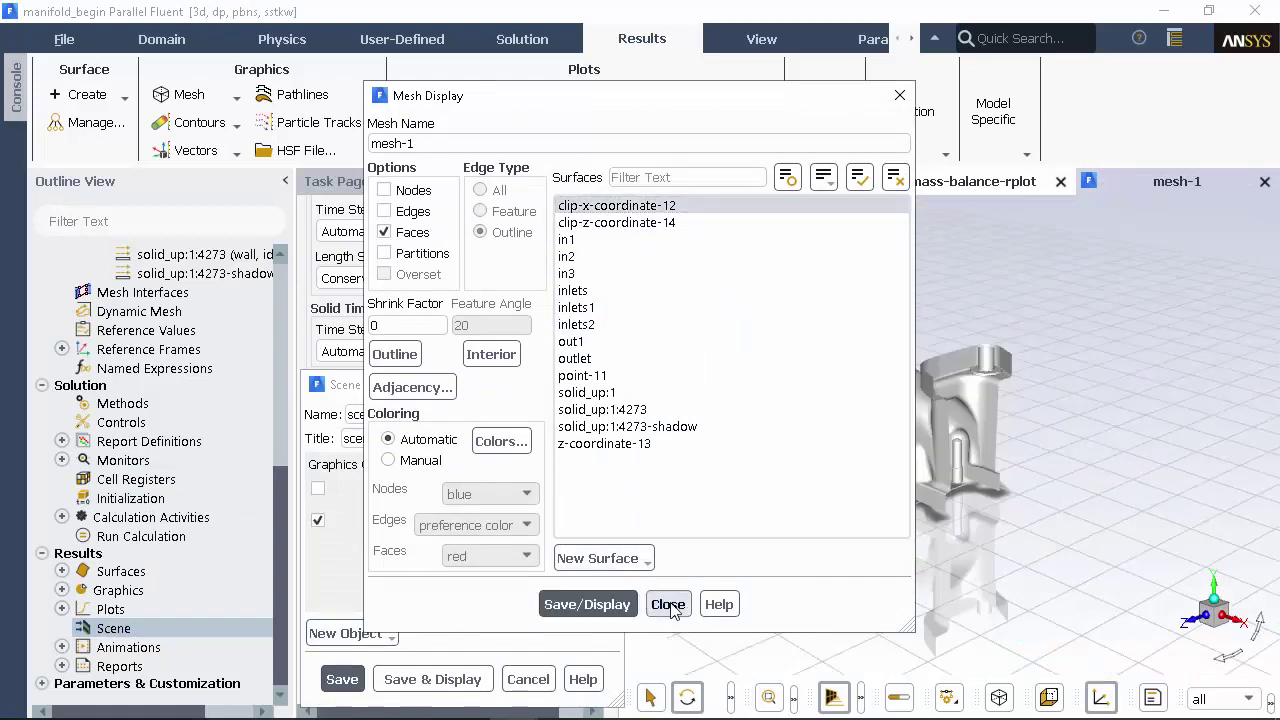
pyautogui.click(668, 604)
pyautogui.click(317, 489)
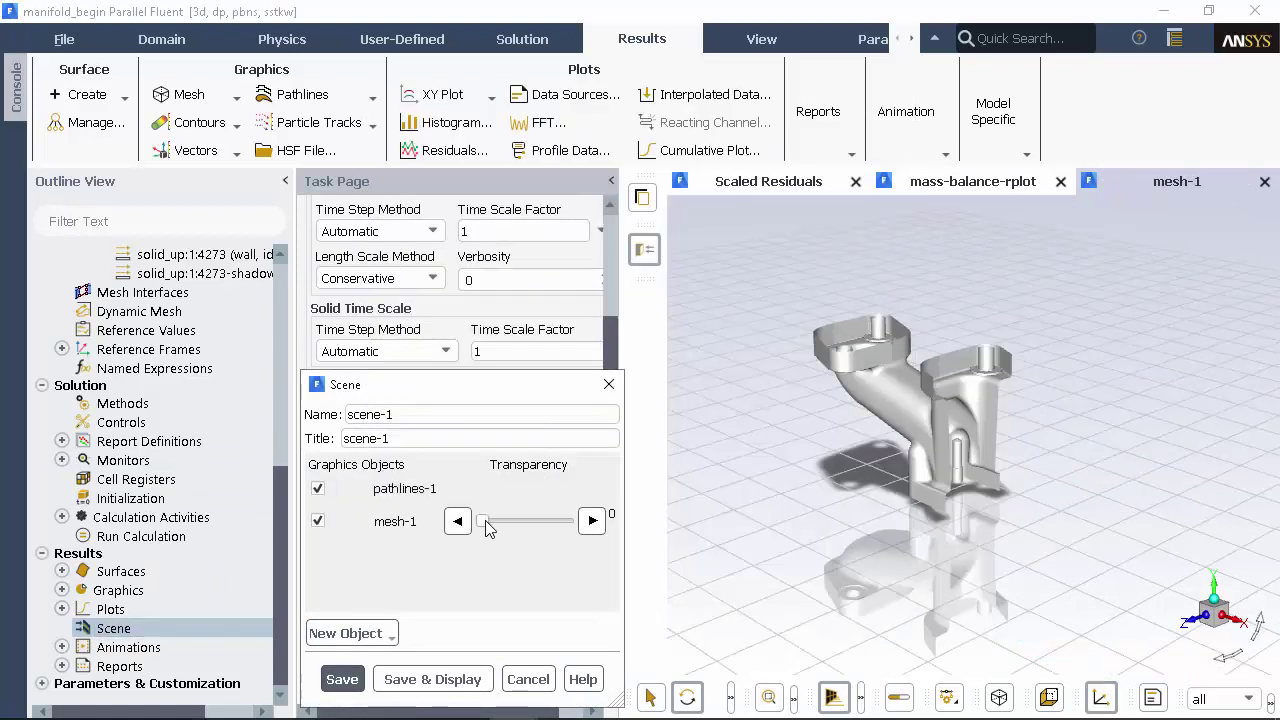
pyautogui.moveTo(485, 522); pyautogui.dragTo(503, 530)
pyautogui.click(420, 680)
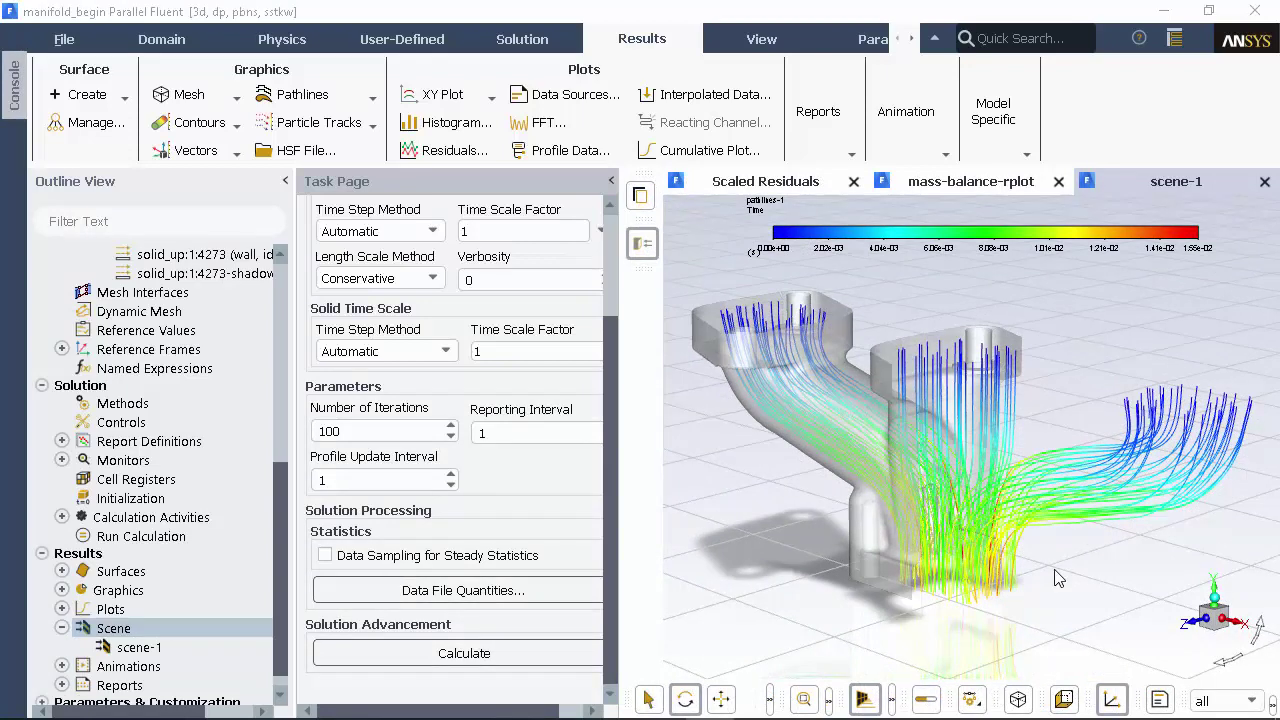
# Step: Set up contour-1 of static temperature on the Inlet, Iso-surface, Outlet and Wall surfaces
pyautogui.click(190, 123)
pyautogui.click(178, 150)
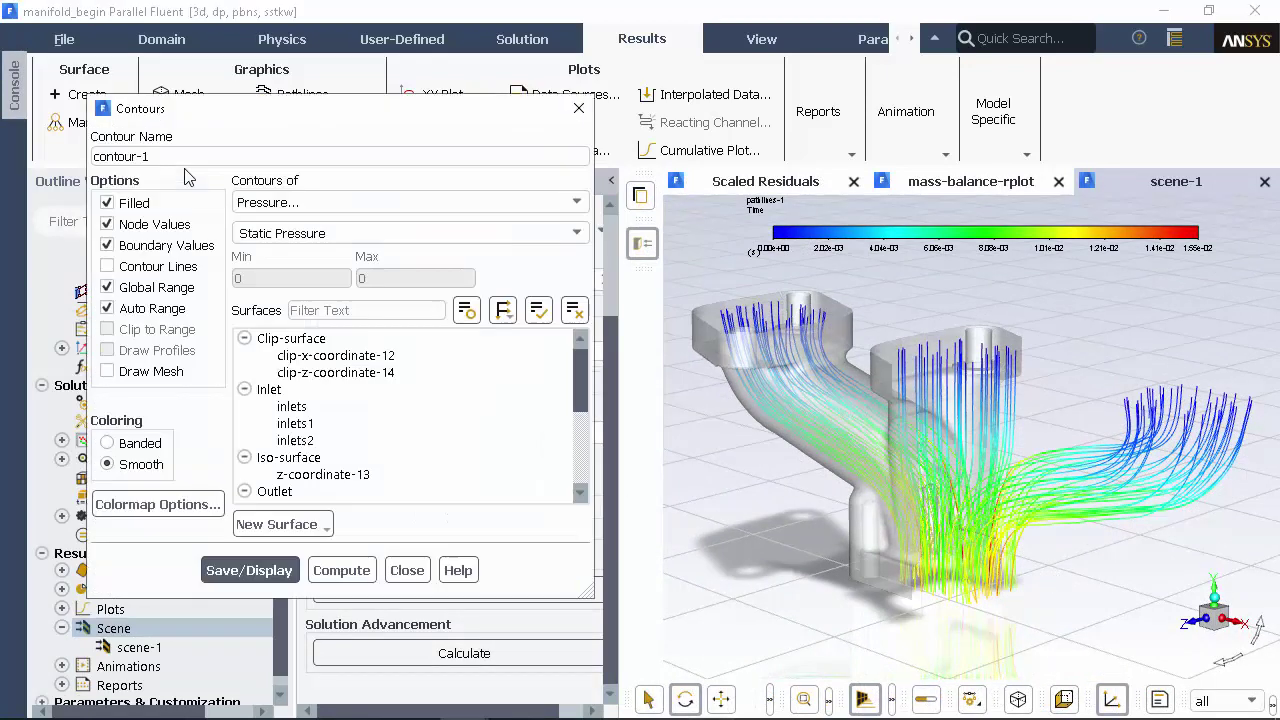
pyautogui.click(332, 207)
pyautogui.click(329, 277)
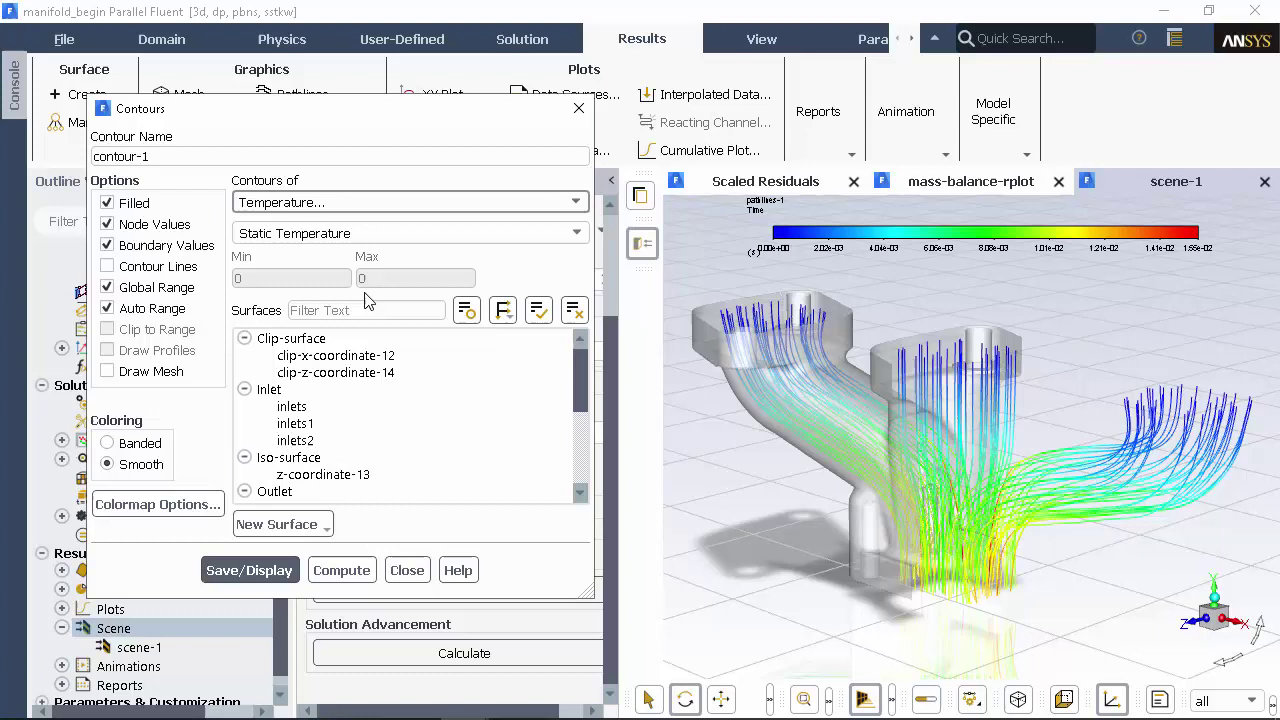
pyautogui.click(421, 392)
pyautogui.scroll(-1, 400, 405)
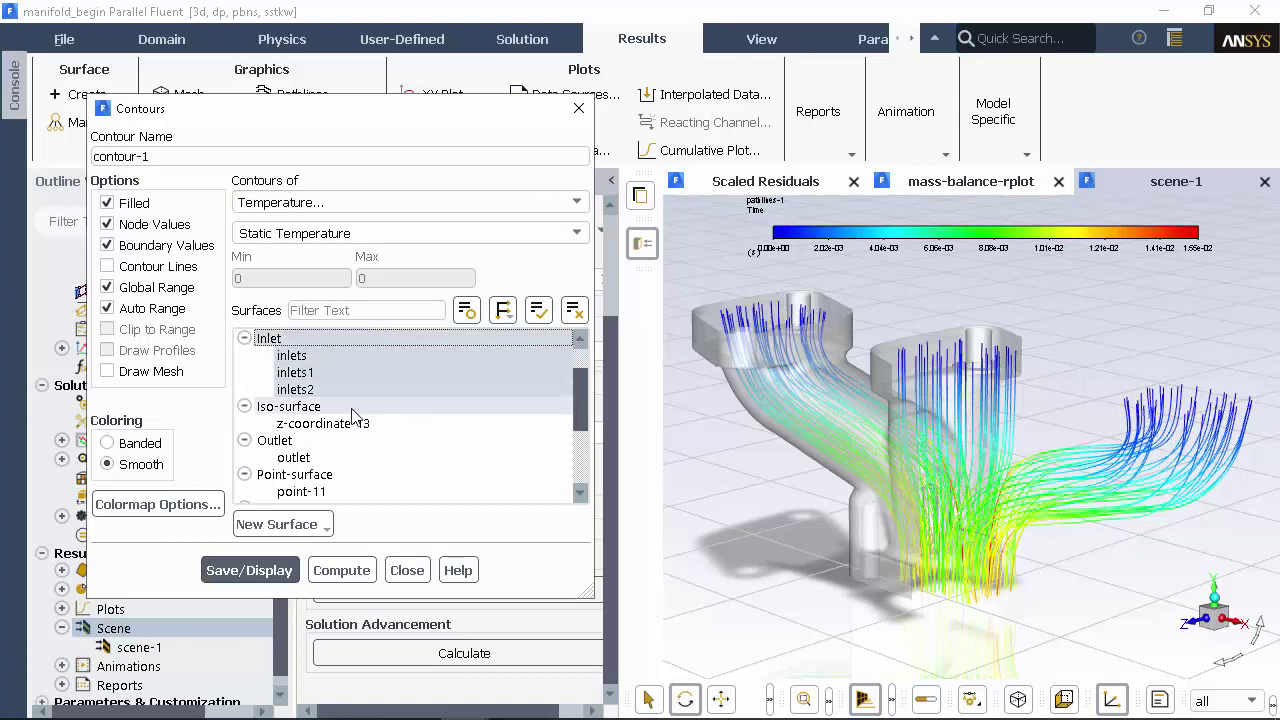
pyautogui.click(360, 412)
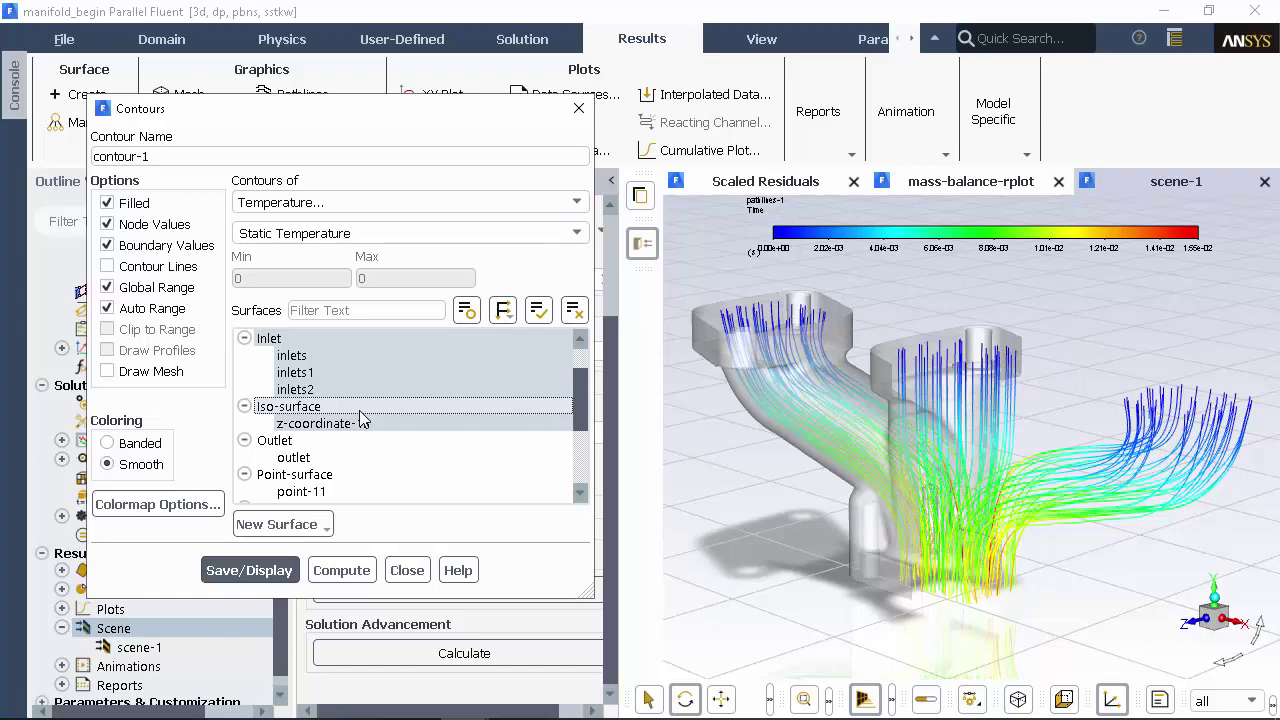
pyautogui.click(355, 440)
pyautogui.scroll(-2, 349, 443)
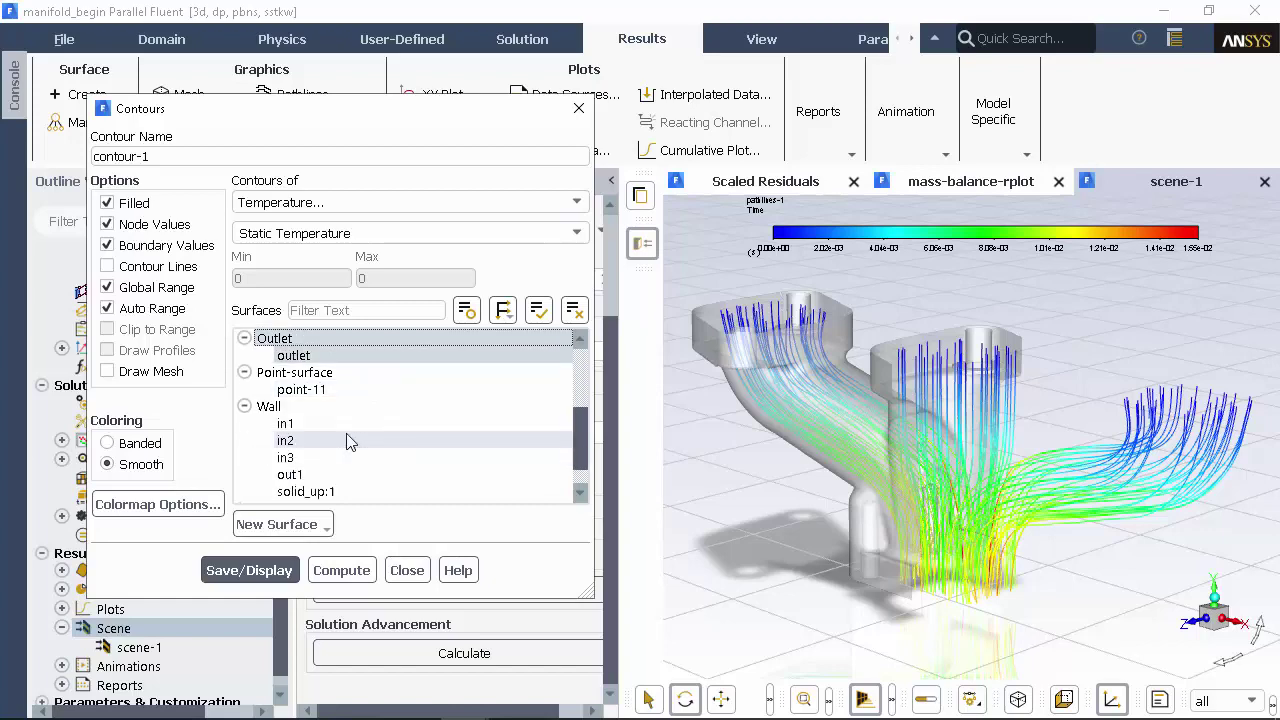
pyautogui.click(302, 476)
# Step: Draw the clip-z-coordinate-14 mesh with edges alongside the contour and display it
pyautogui.click(130, 371)
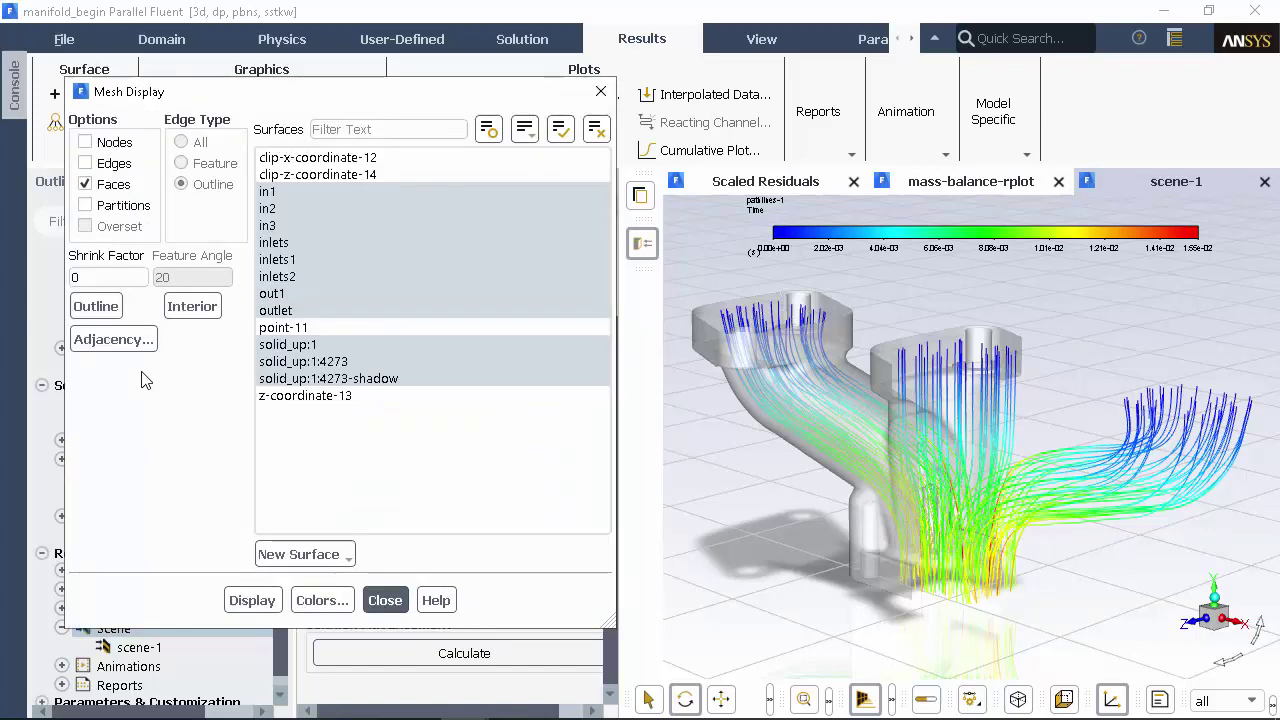
pyautogui.click(594, 133)
pyautogui.click(350, 176)
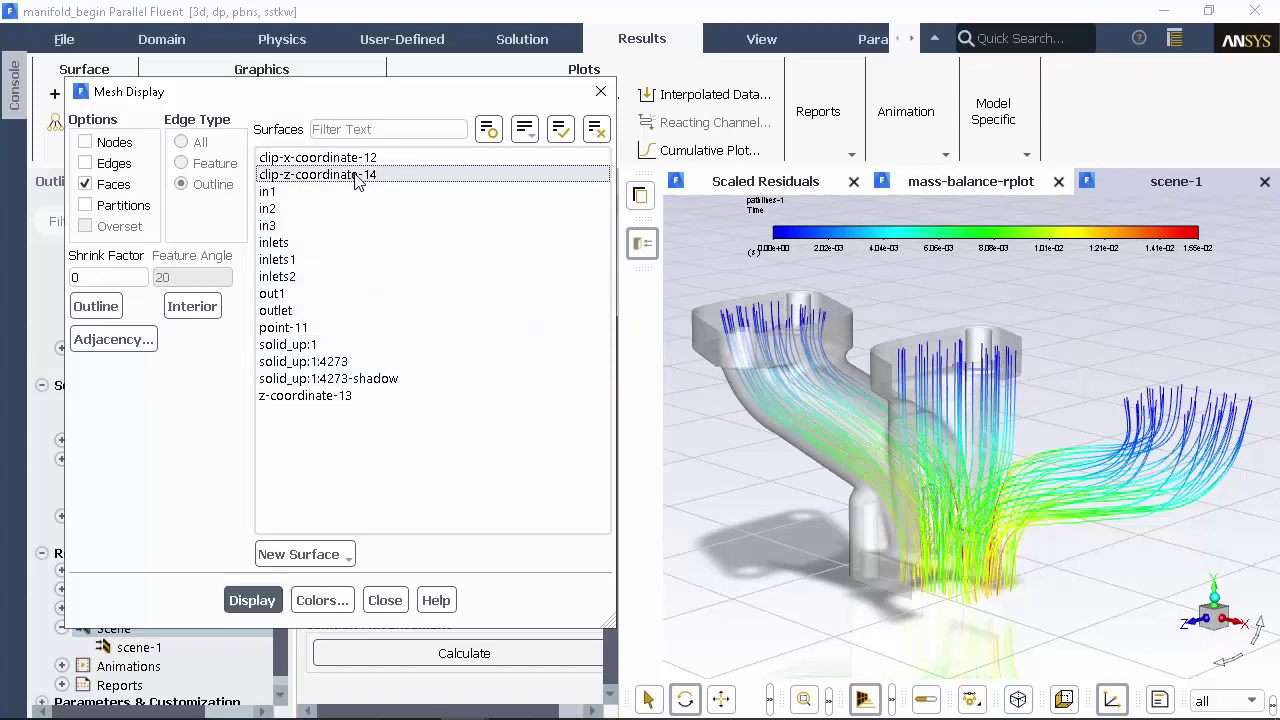
pyautogui.click(86, 163)
pyautogui.click(251, 600)
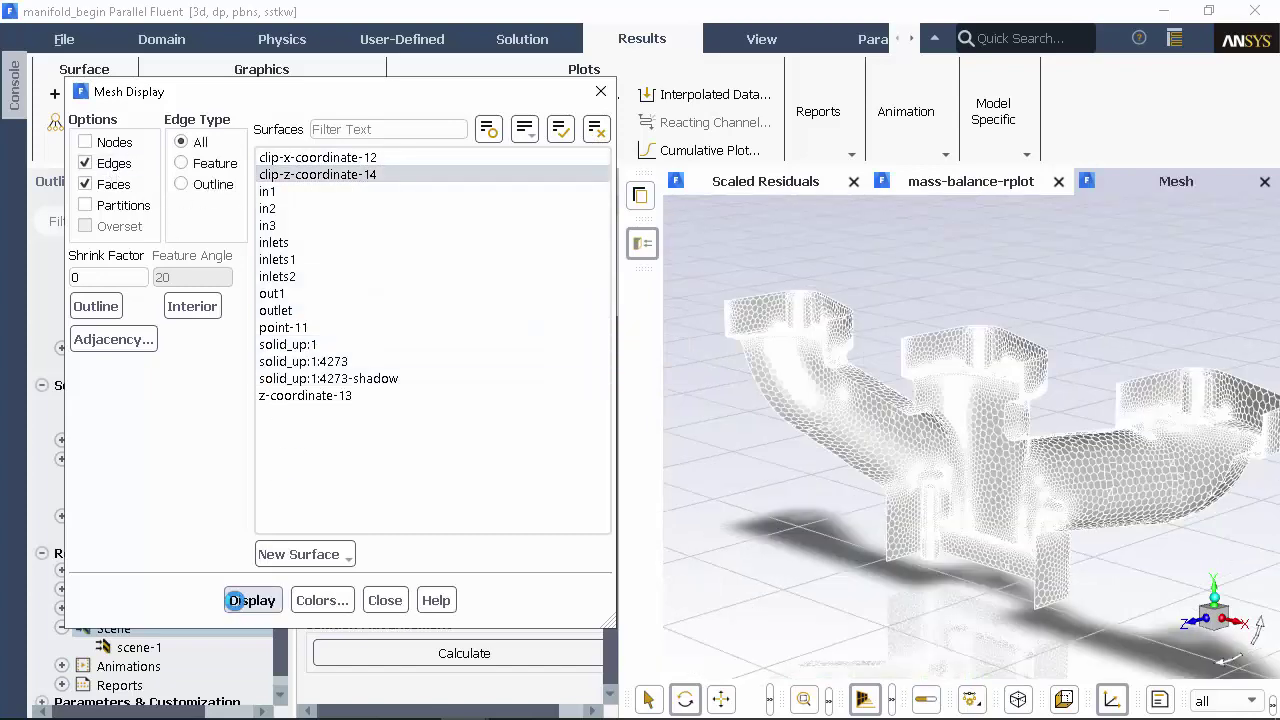
pyautogui.click(384, 600)
pyautogui.click(249, 566)
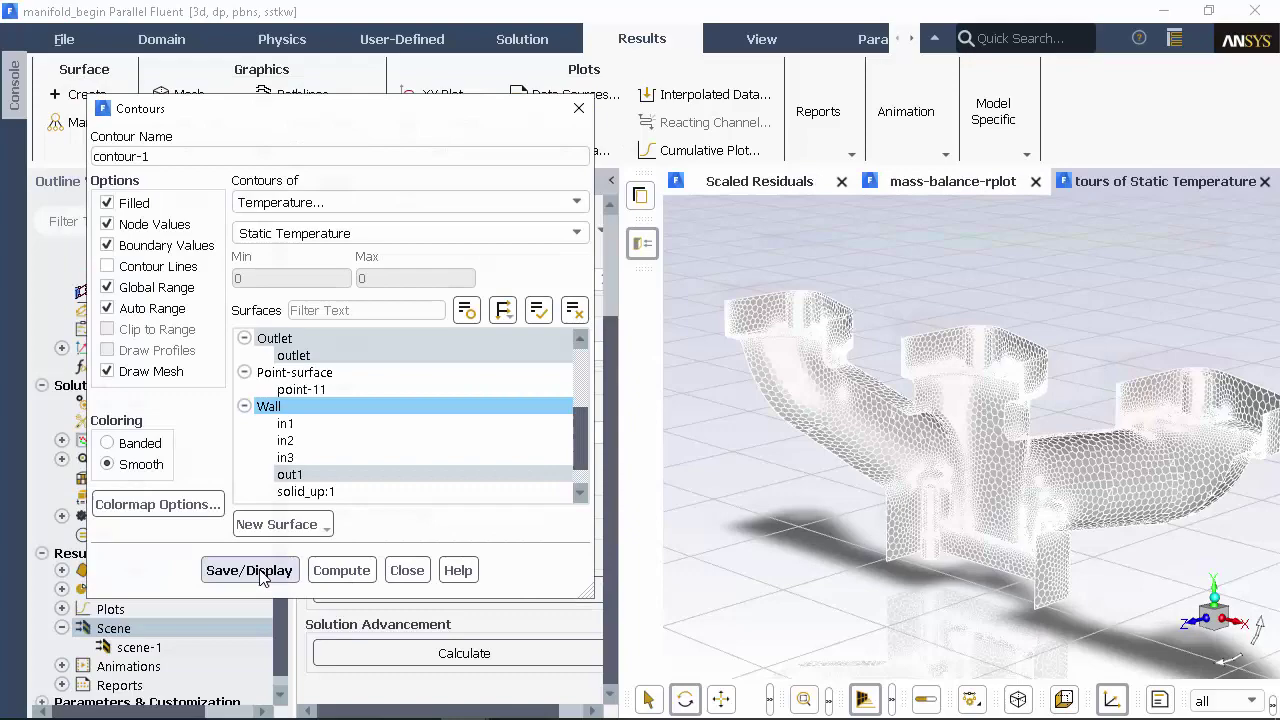
pyautogui.click(454, 566)
pyautogui.scroll(3, 976, 502)
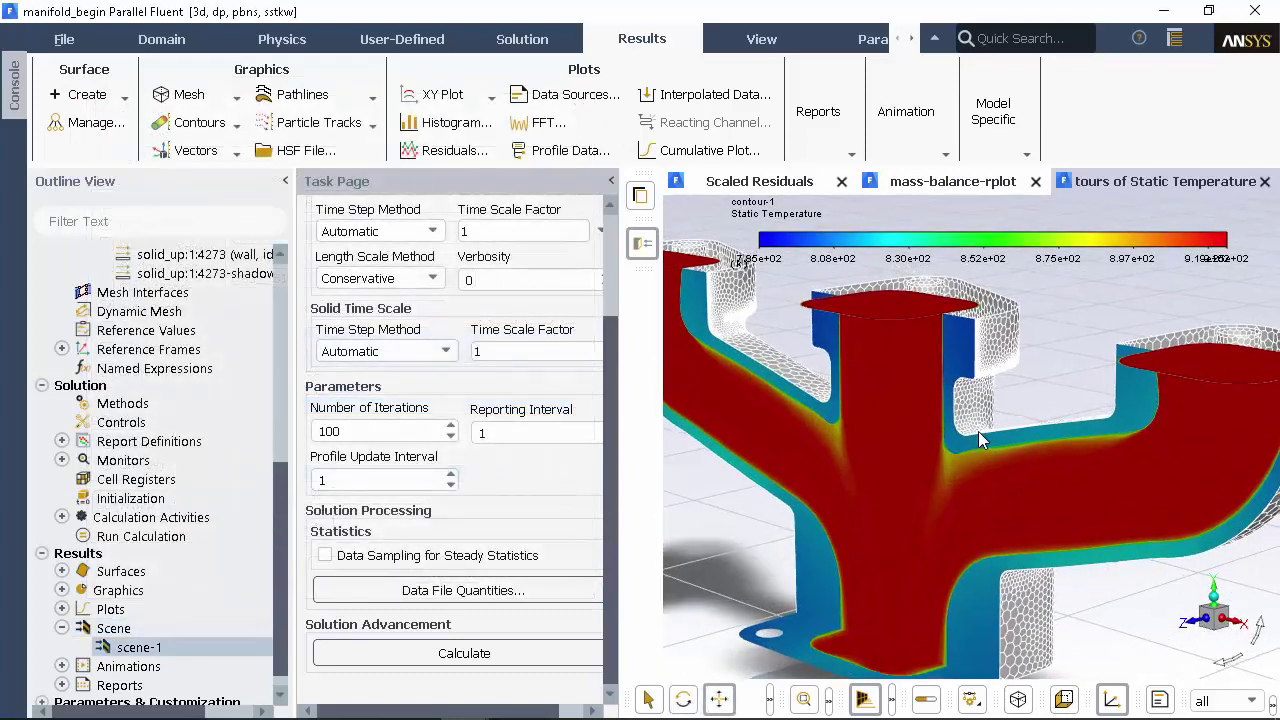
# Step: Orbit the temperature contour so the manifold's cut section faces the viewer
pyautogui.click(686, 700)
pyautogui.moveTo(800, 500); pyautogui.dragTo(866, 439)
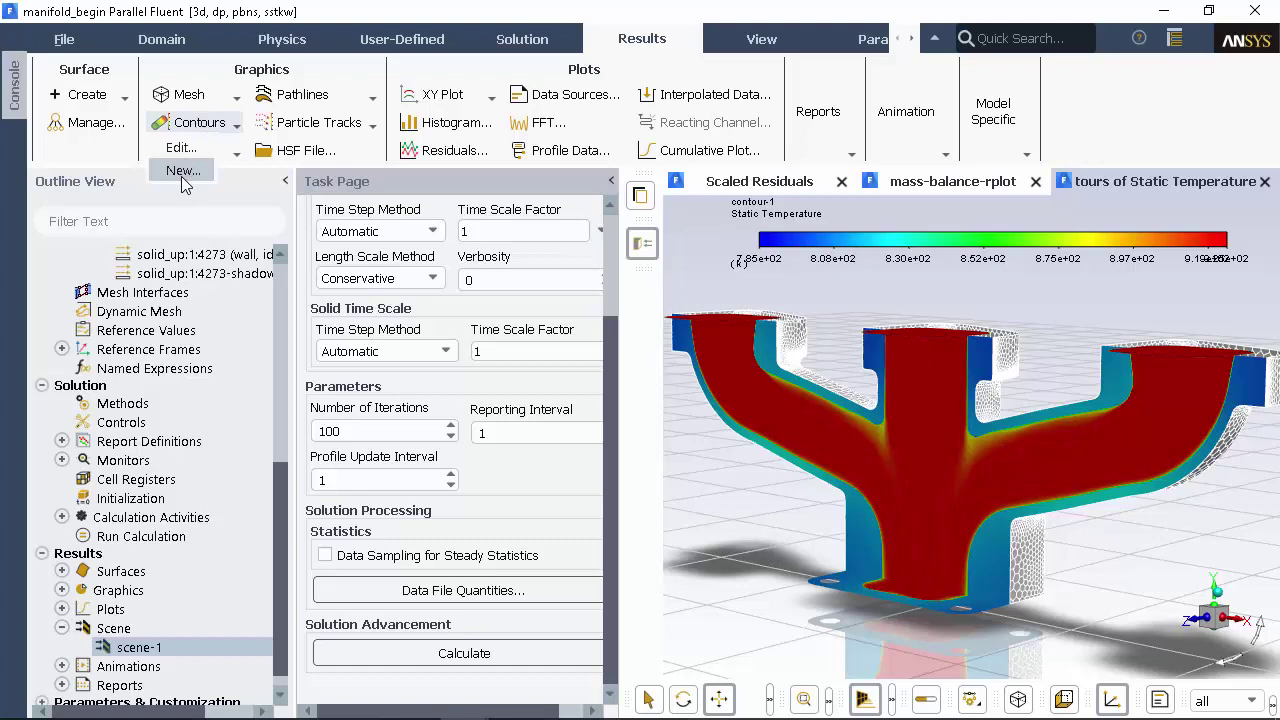
# Step: Create contour-2 of static temperature on the Wall surfaces and display it
pyautogui.click(183, 171)
pyautogui.click(263, 406)
pyautogui.scroll(-1, 390, 422)
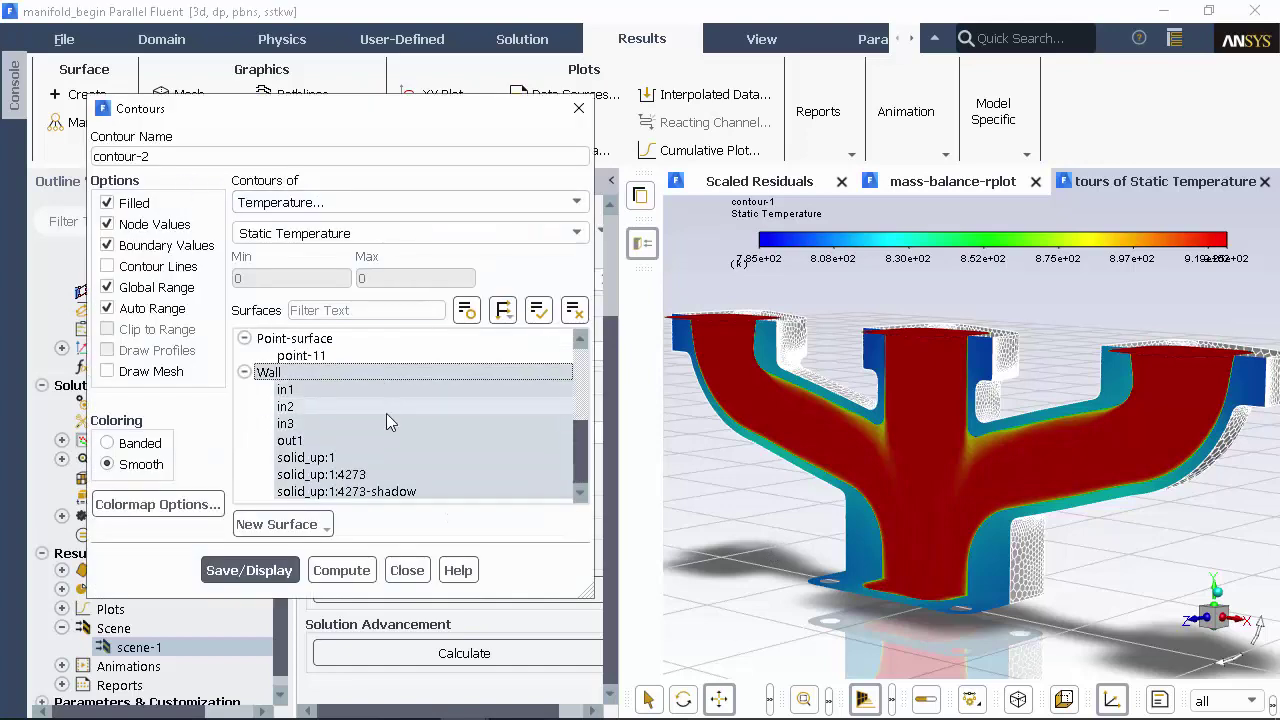
pyautogui.click(254, 574)
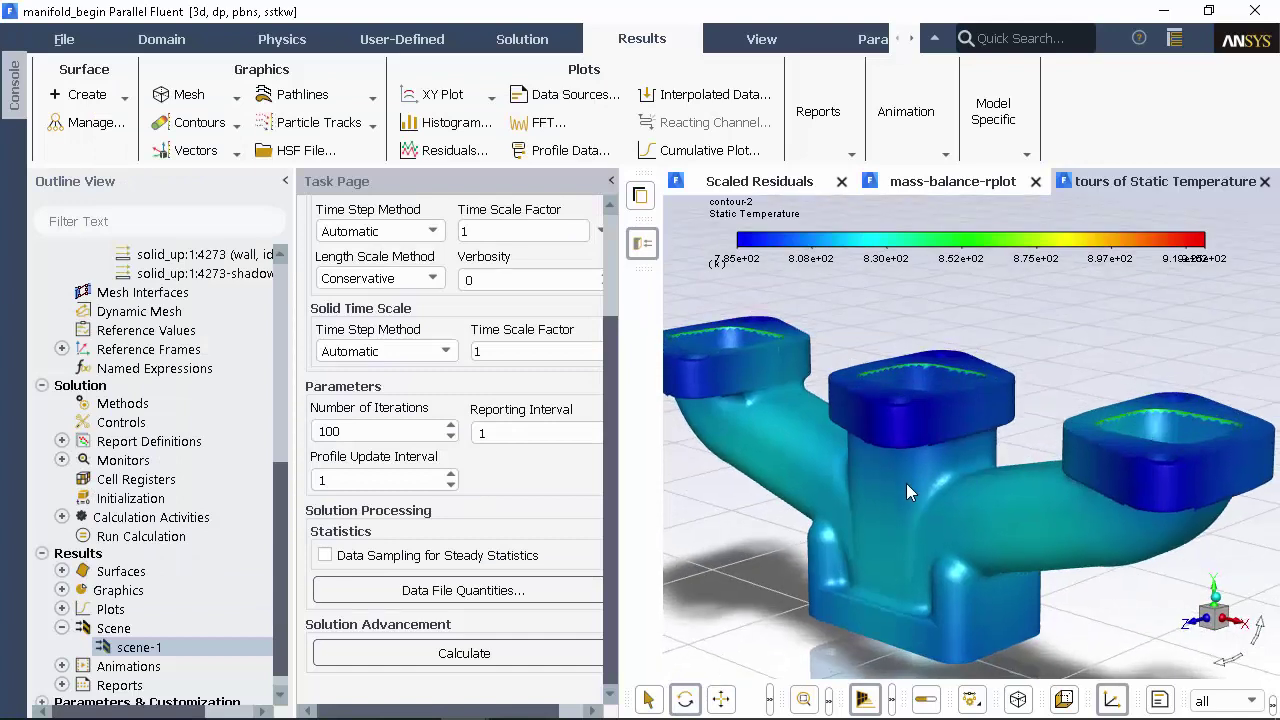